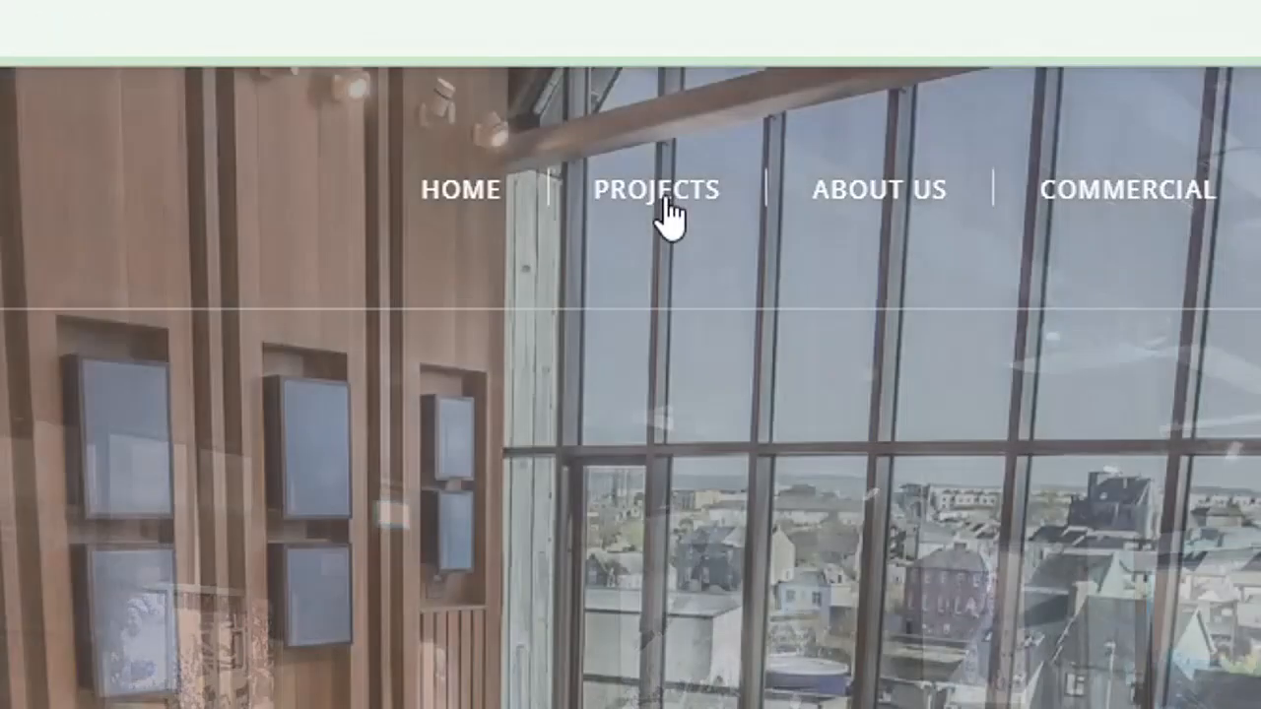
Browse the example site's Projects, About Us and Commercial pages from its nav bar
left_click(662, 197)
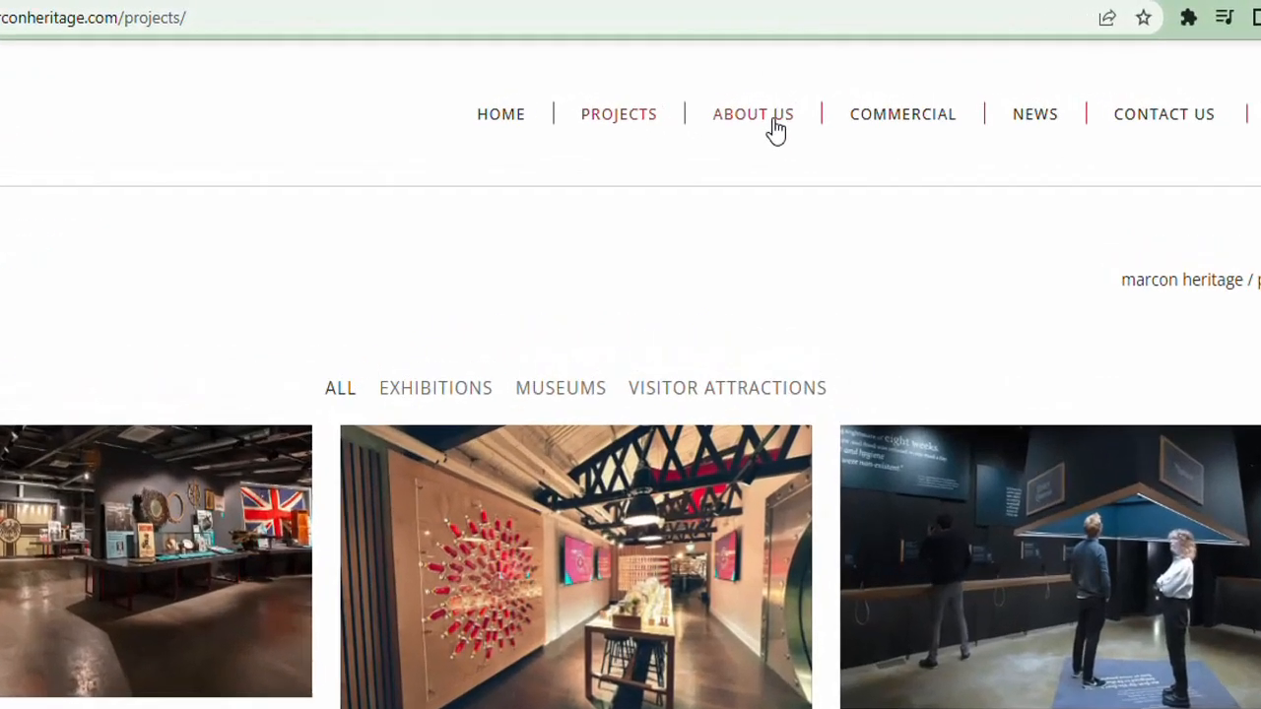
left_click(776, 129)
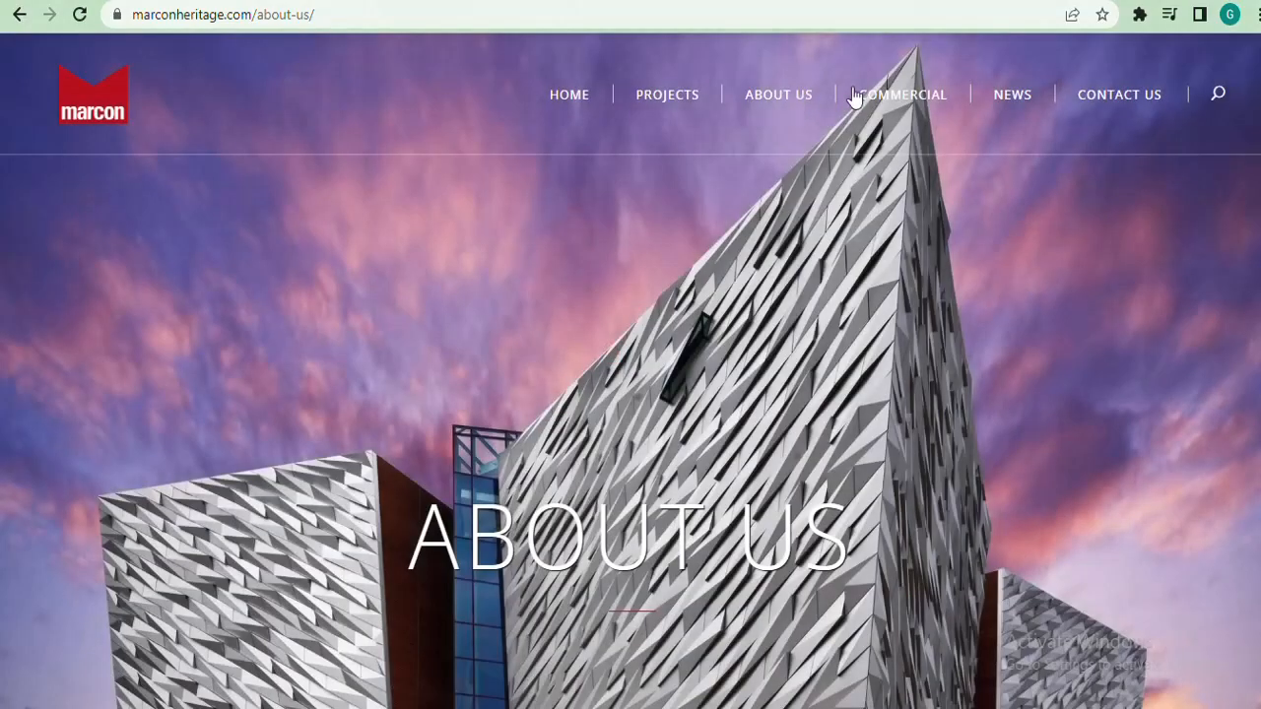
left_click(908, 99)
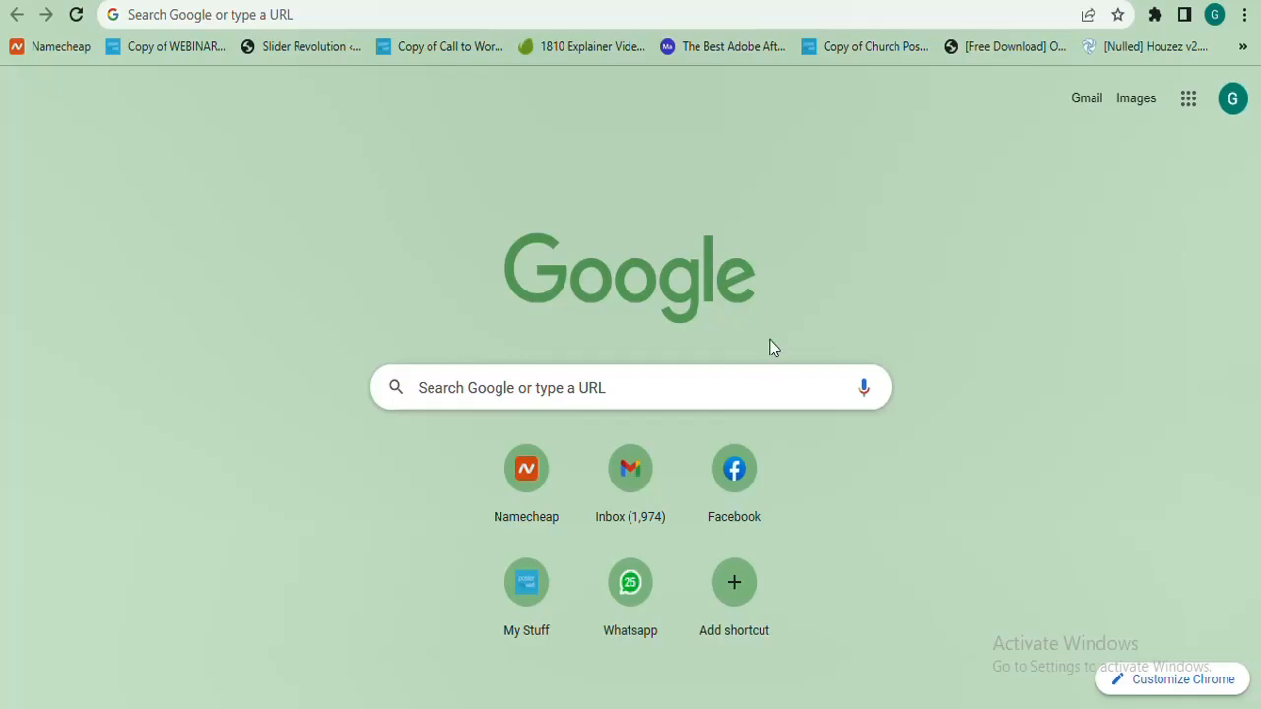
left_click(803, 22)
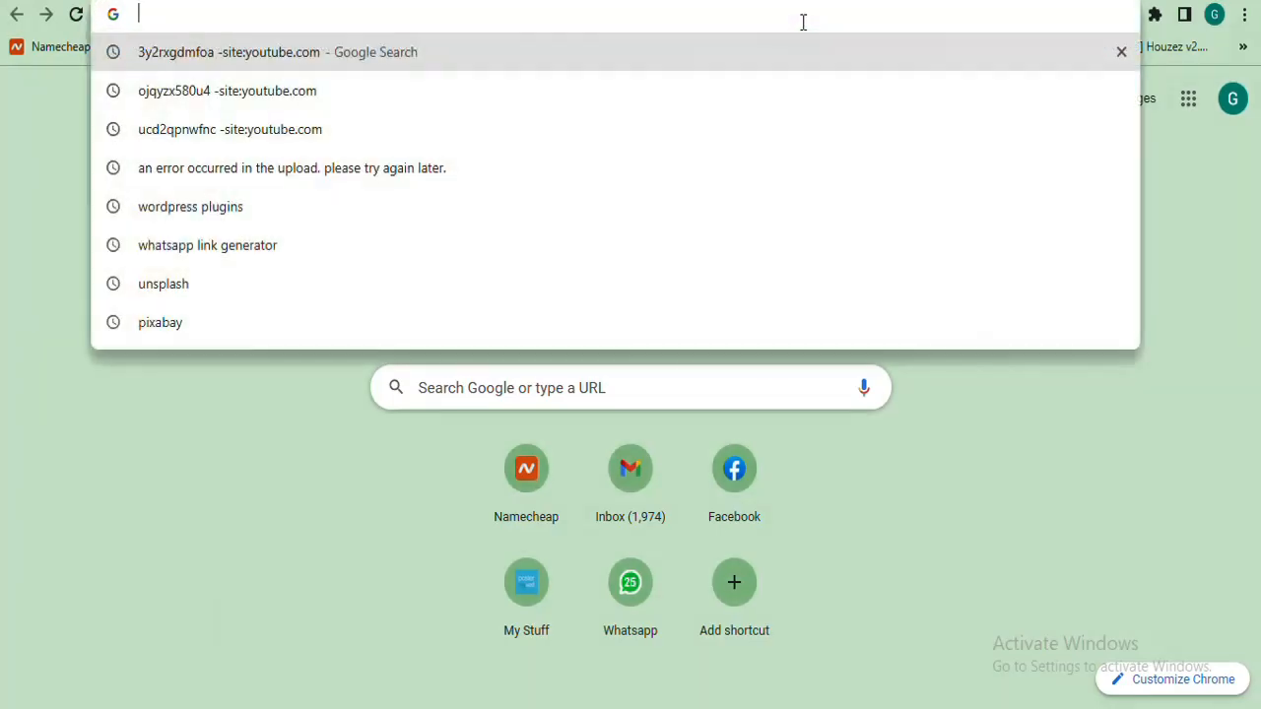
type("http://gkrain.unaux.com/")
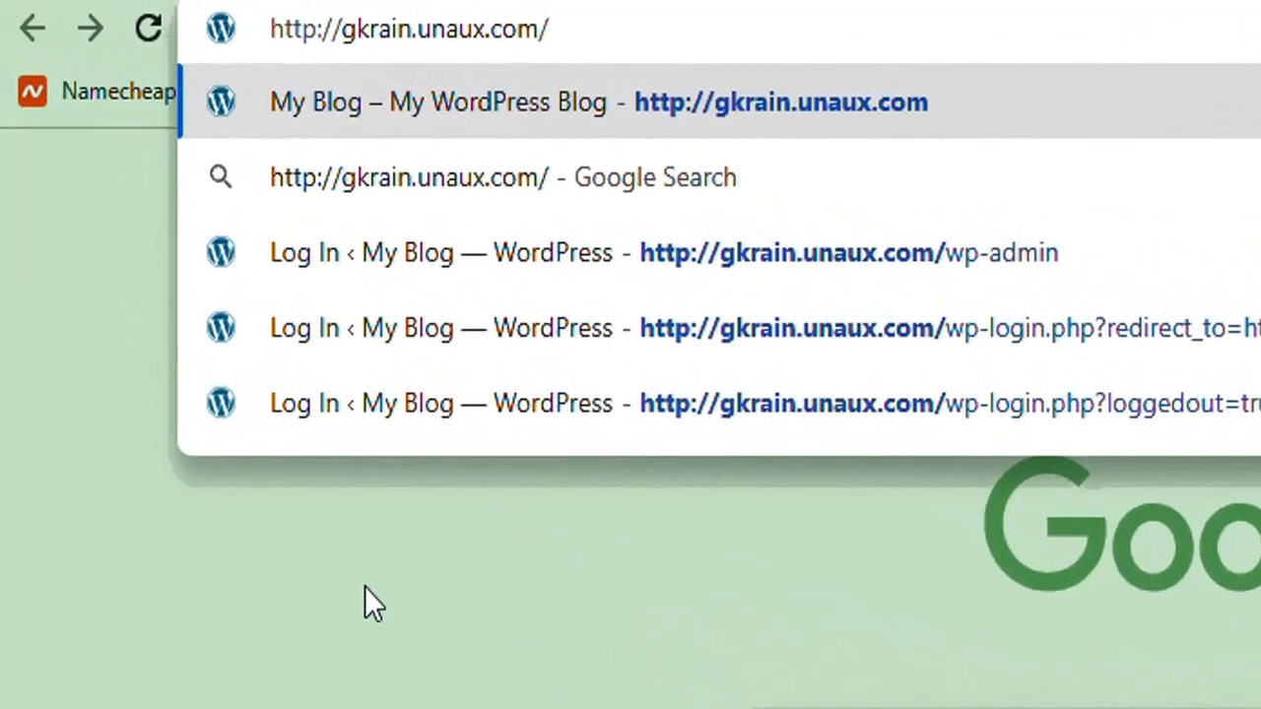
left_click(197, 293)
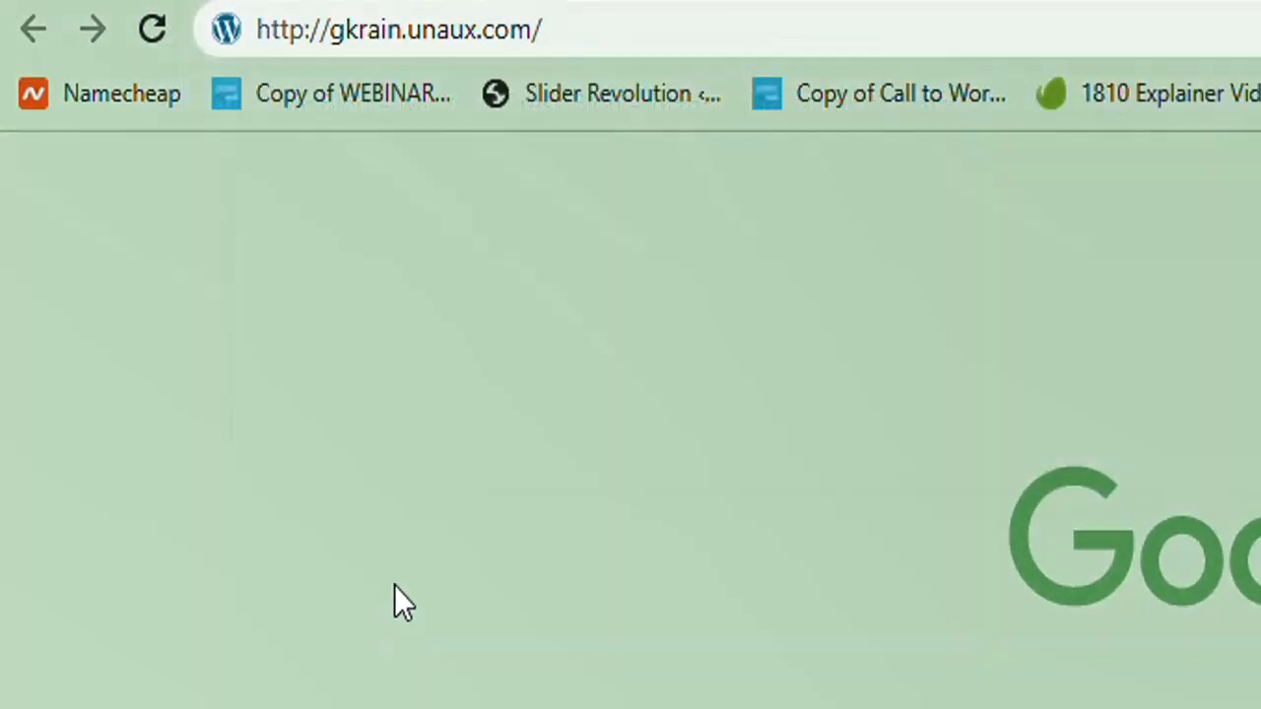
left_click(674, 31)
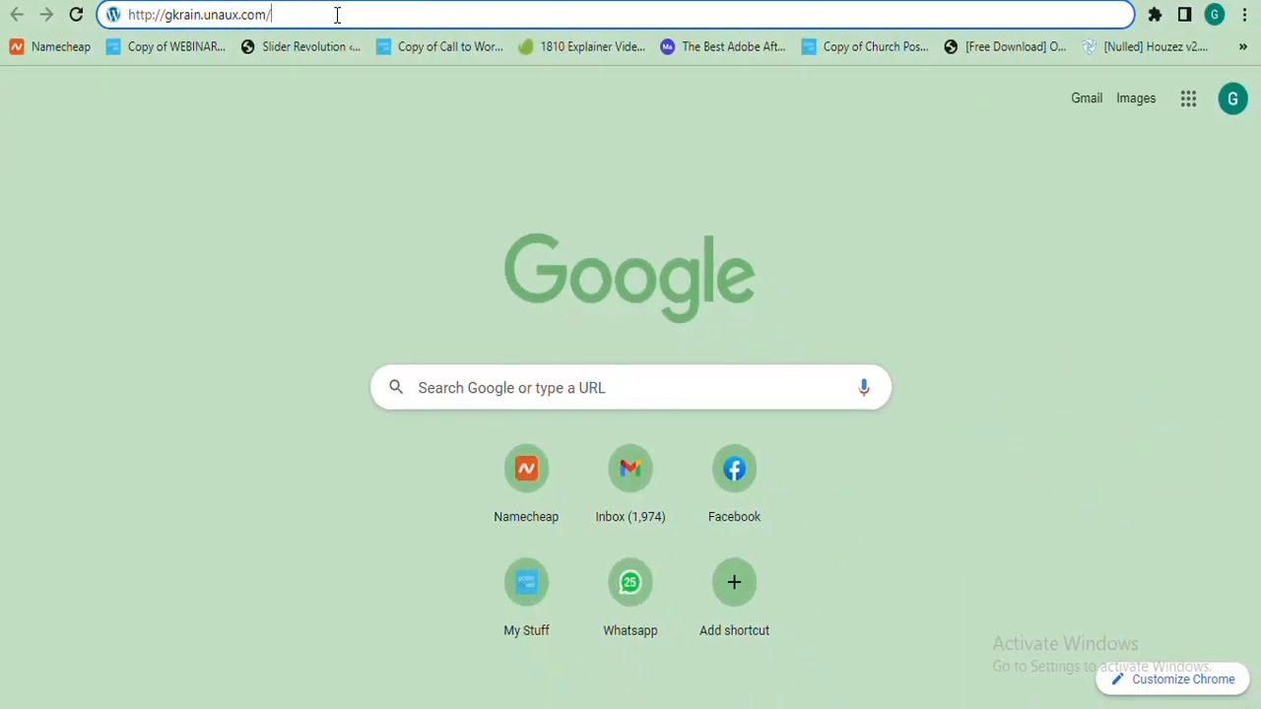
key("Return")
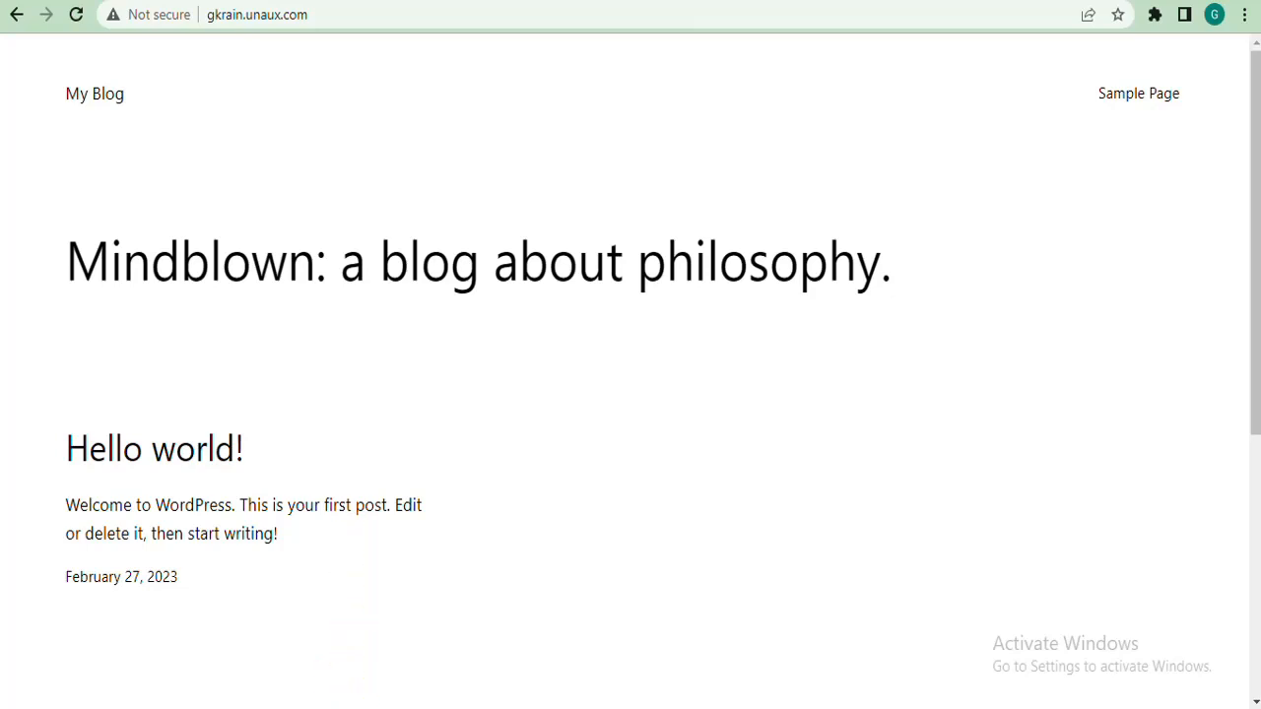
Open the blog's wp-admin login page in a new tab
key("ctrl+t")
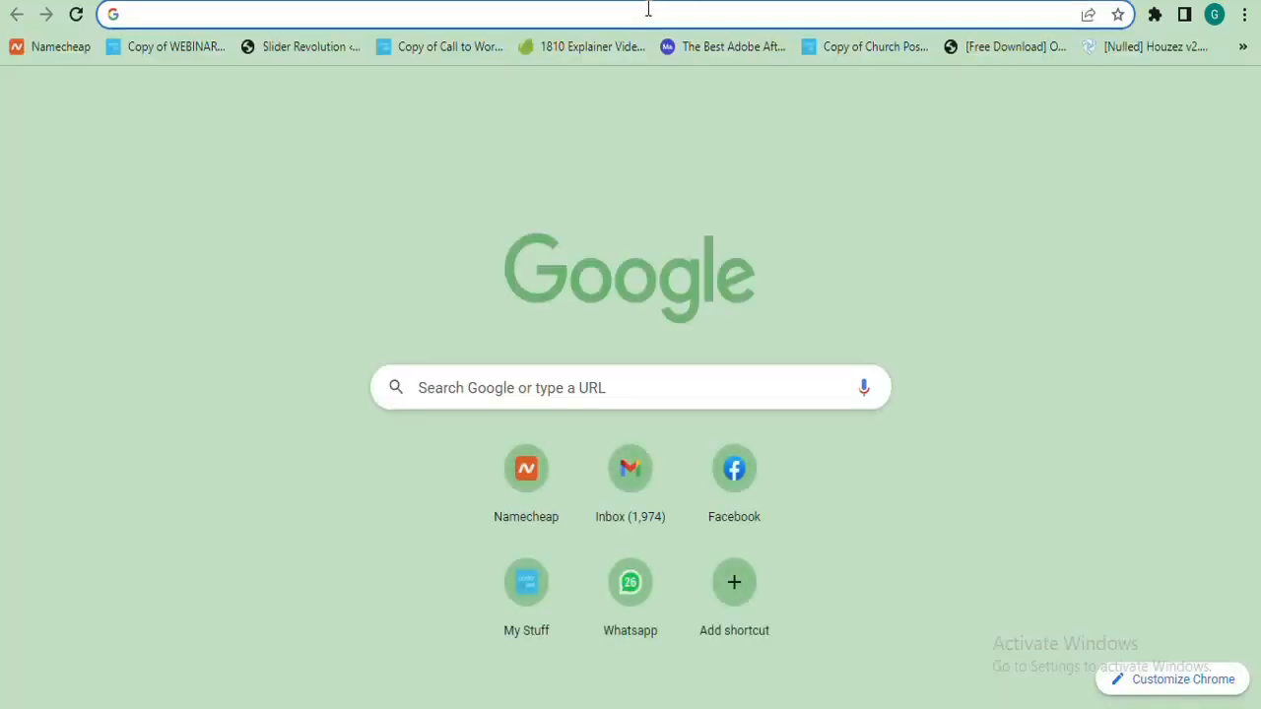
left_click(647, 9)
type("http://gkrain.unaux.com/")
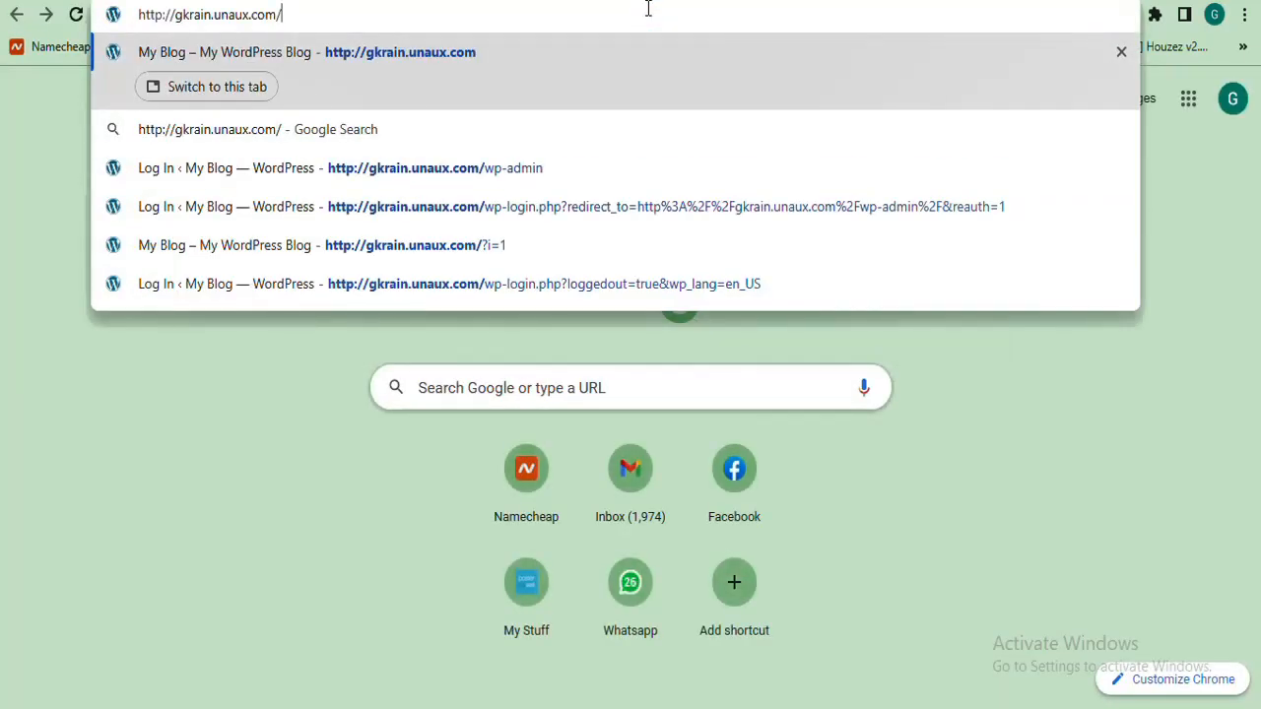
key("Return")
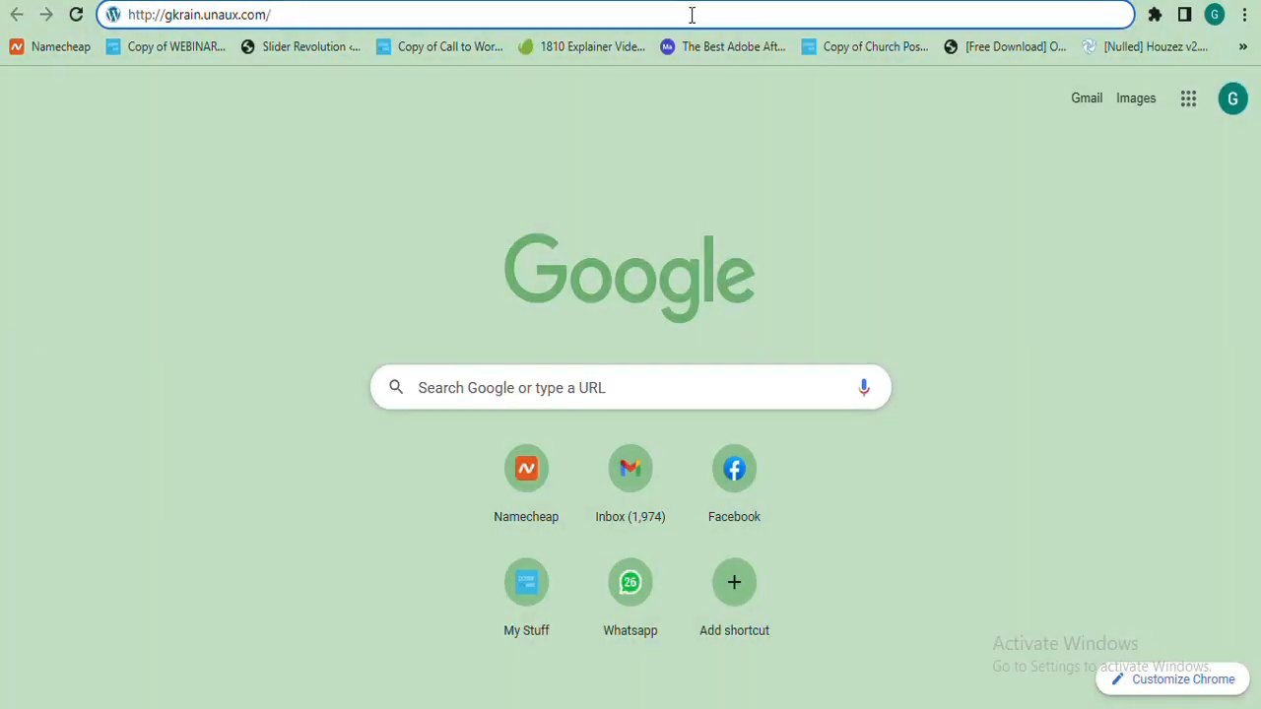
type("wp-a")
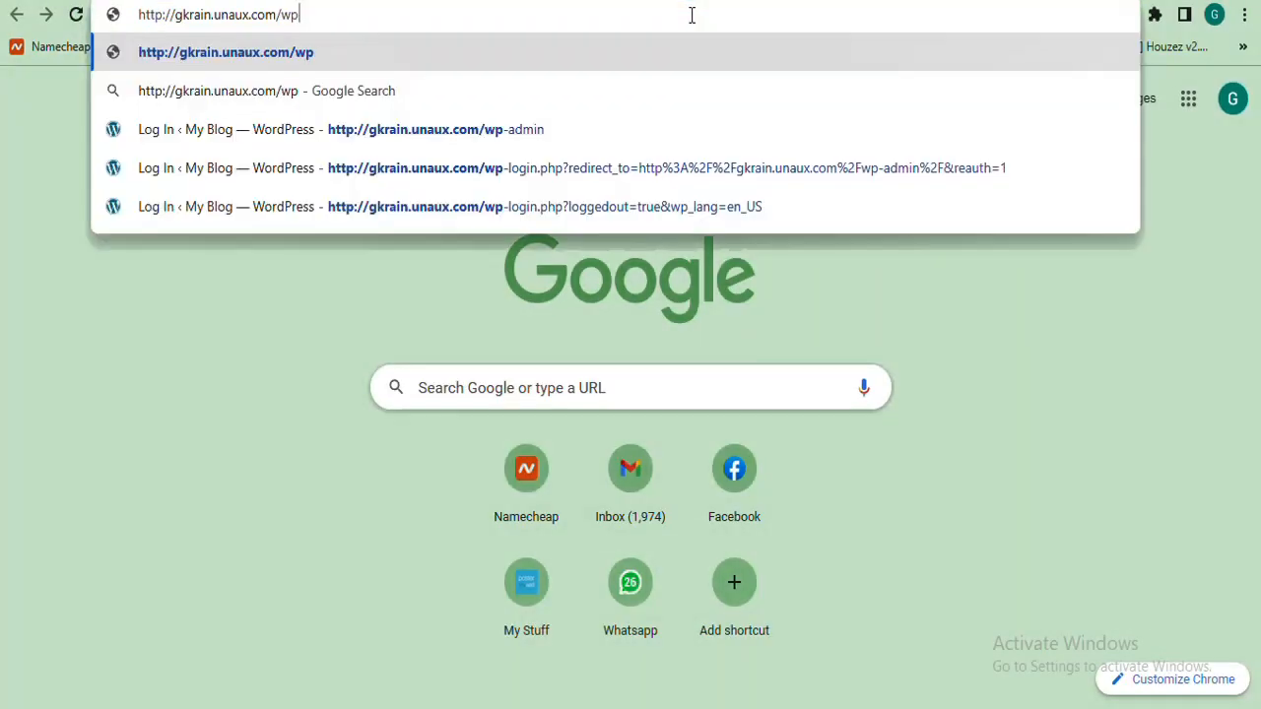
type("dmin")
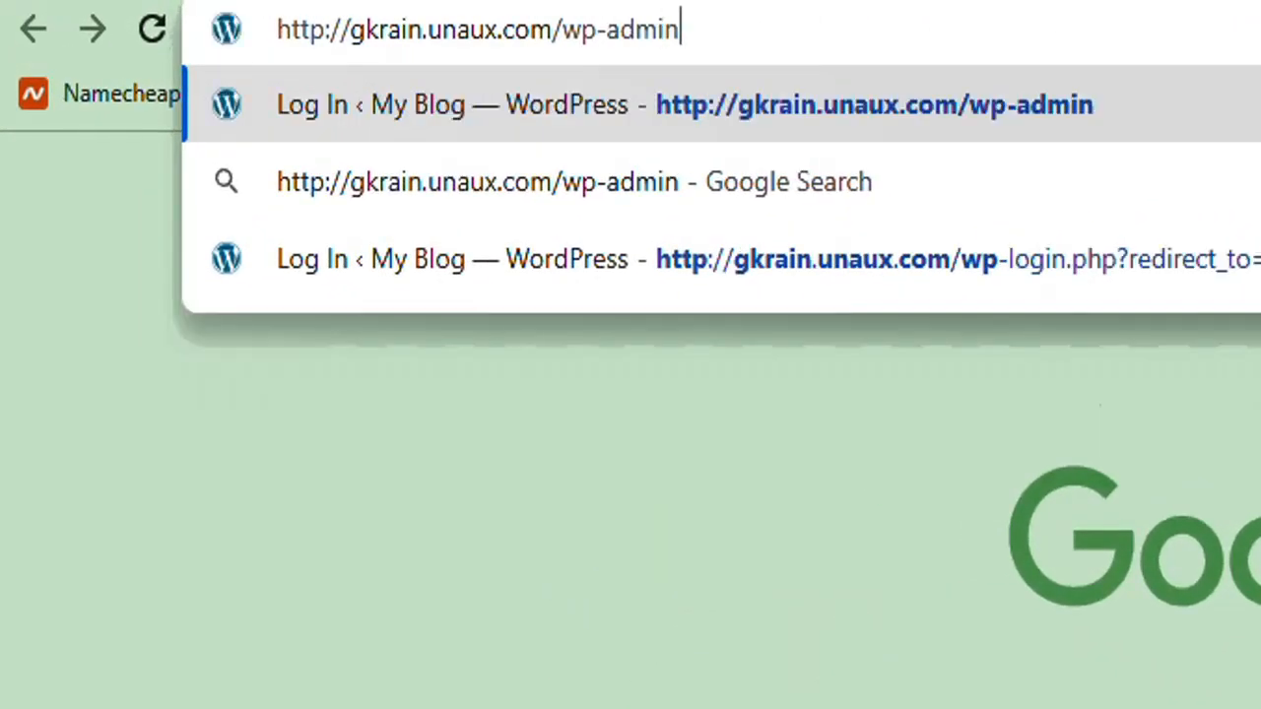
key("Return")
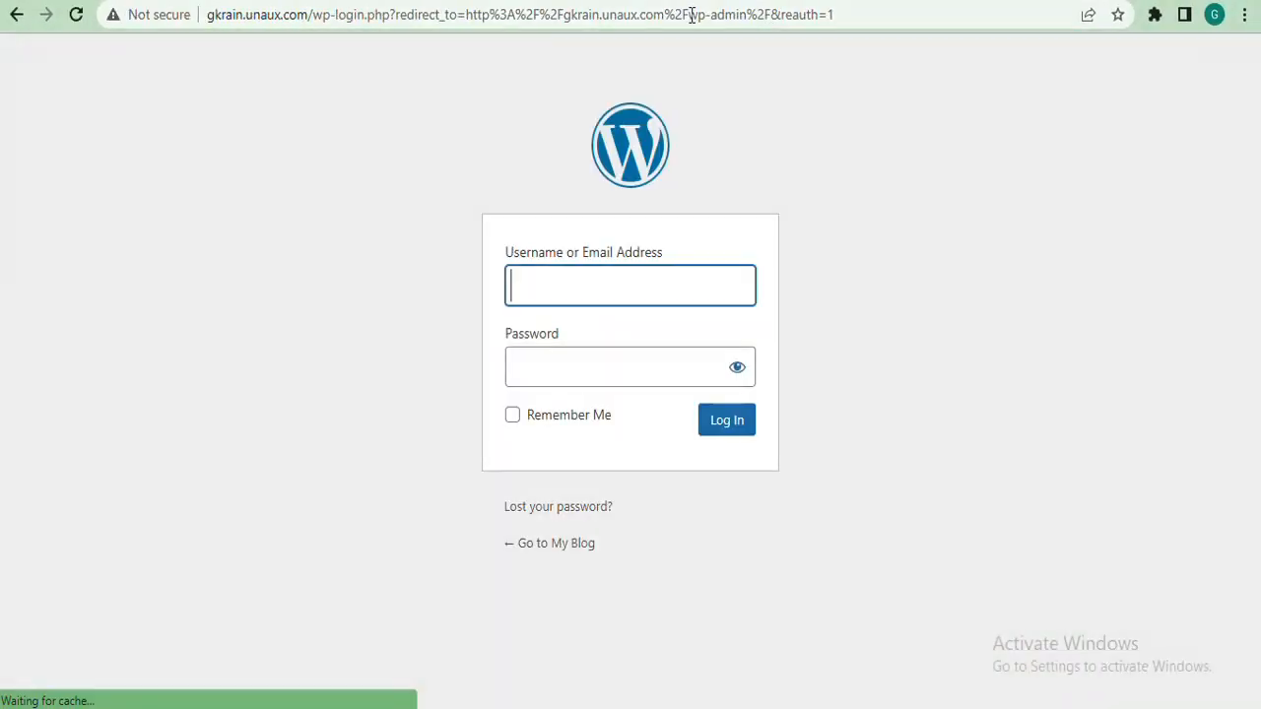
Log in with the administrator username and account password to reach the Dashboard
left_click(580, 296)
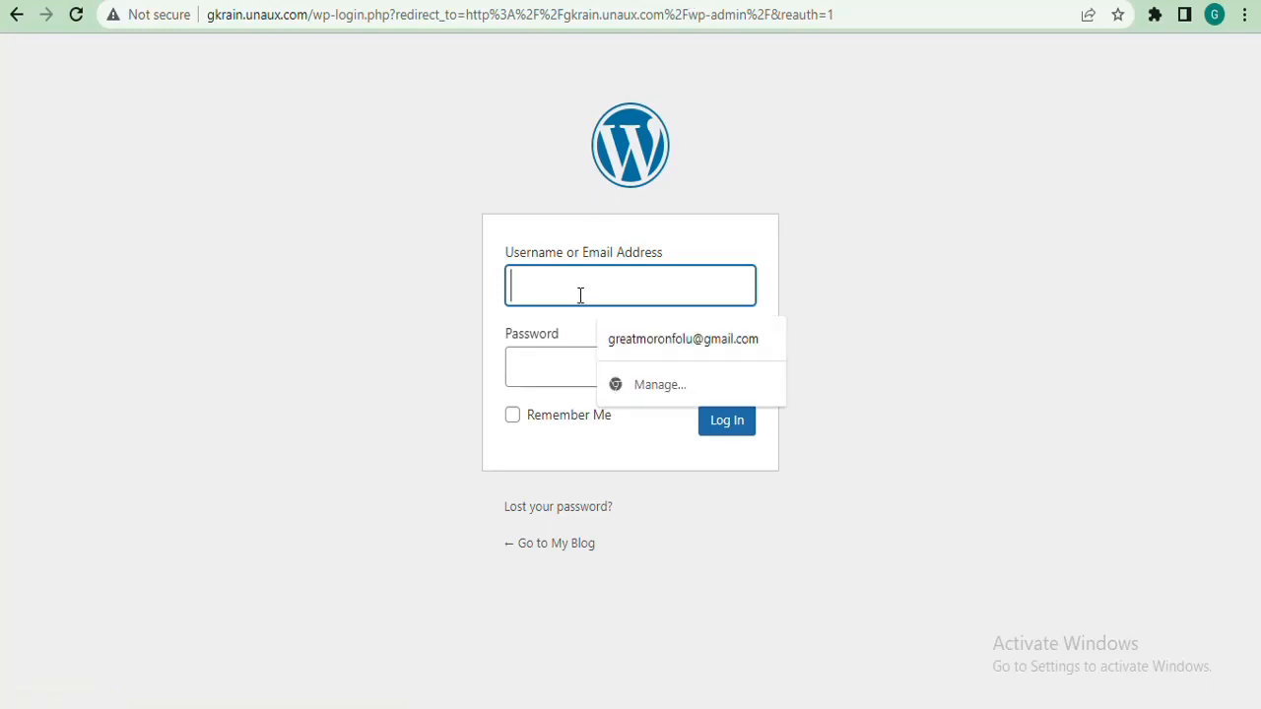
type("Admin")
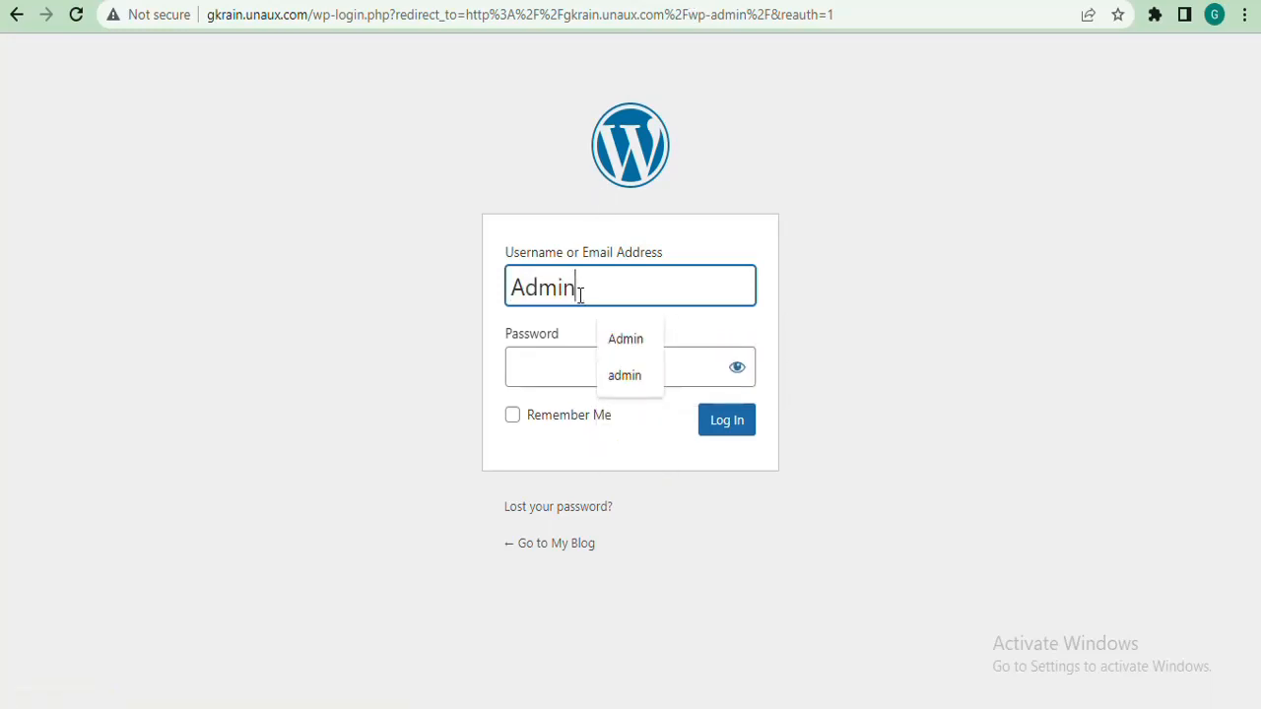
left_click(907, 286)
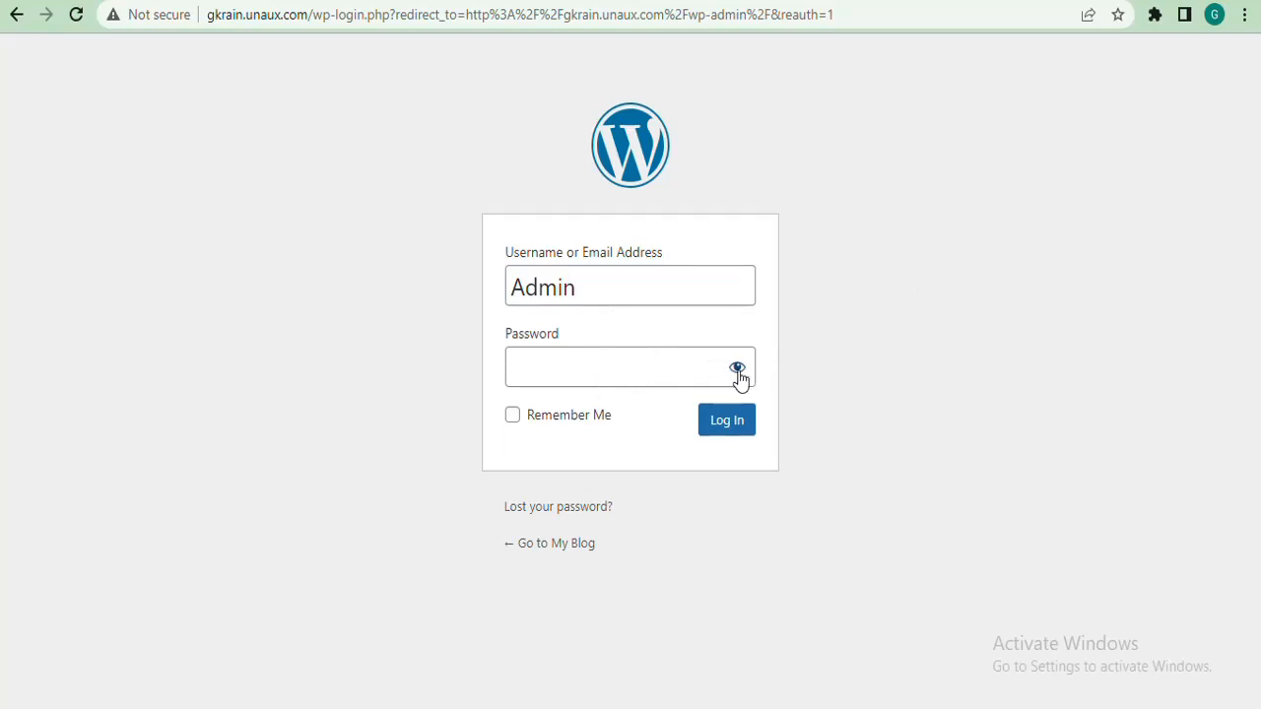
left_click(691, 366)
type("•••••")
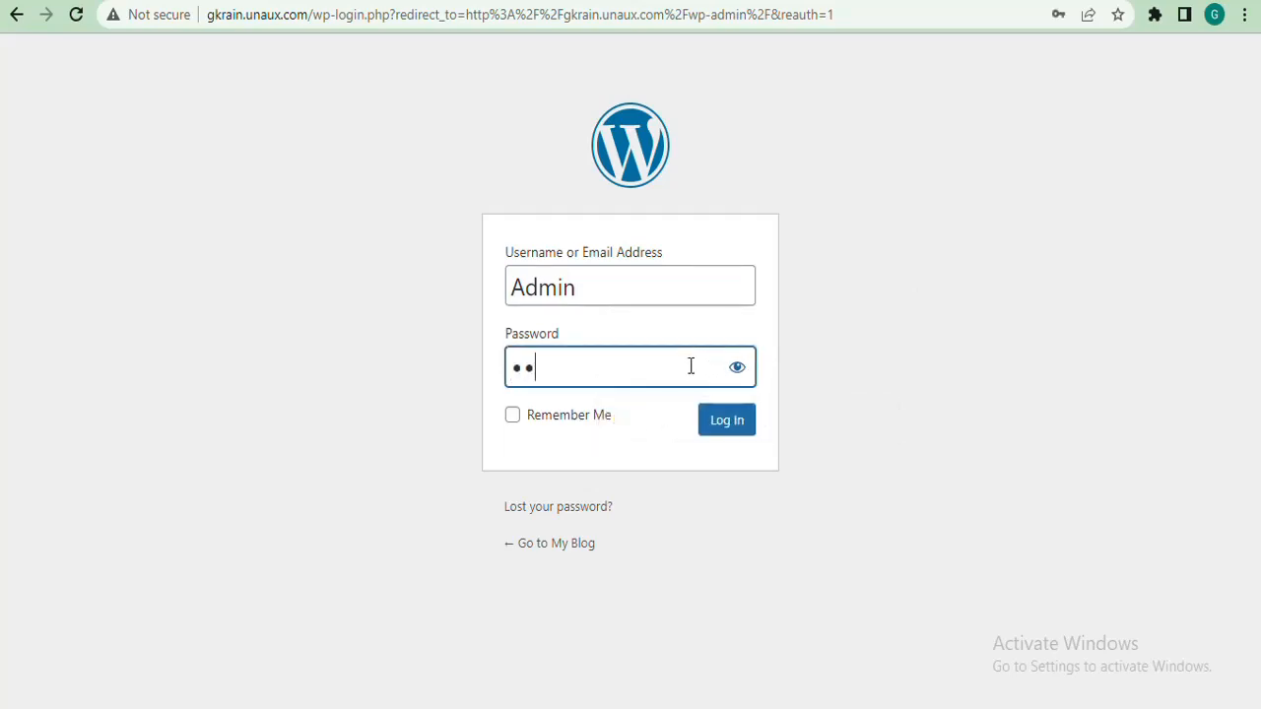
type("••••••••")
key("Return")
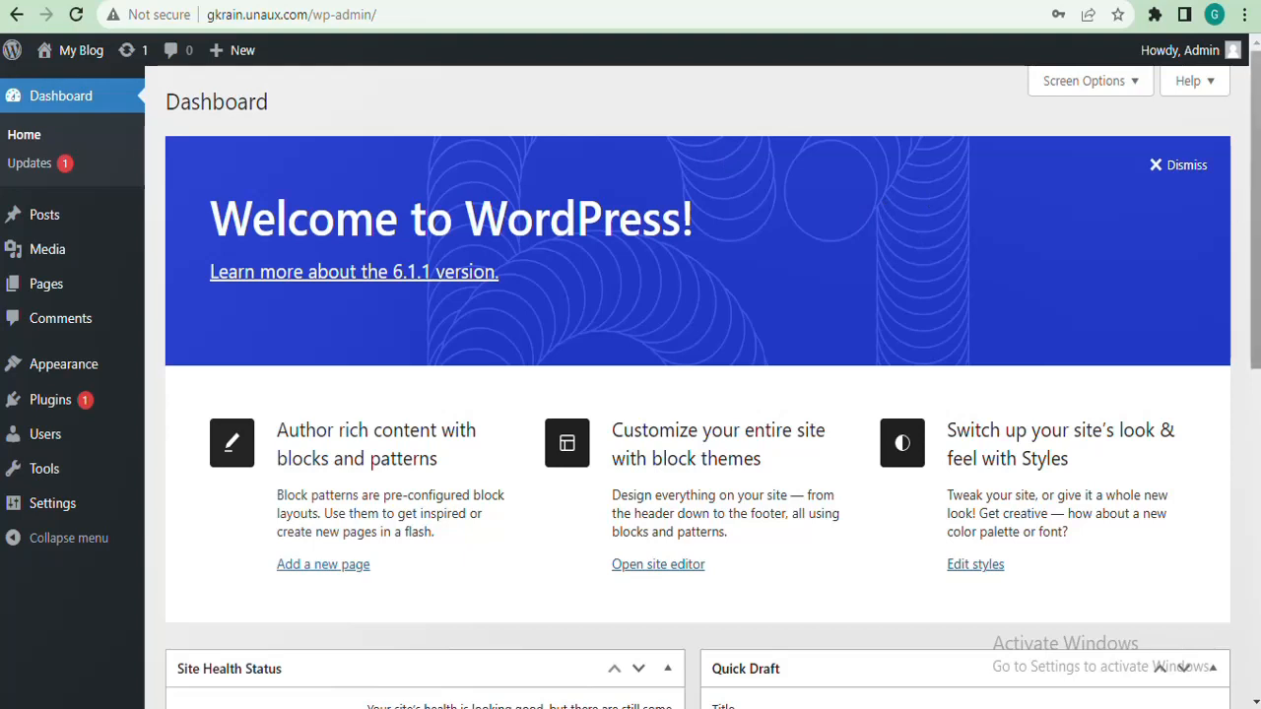
left_click(254, 16)
left_click(292, 16)
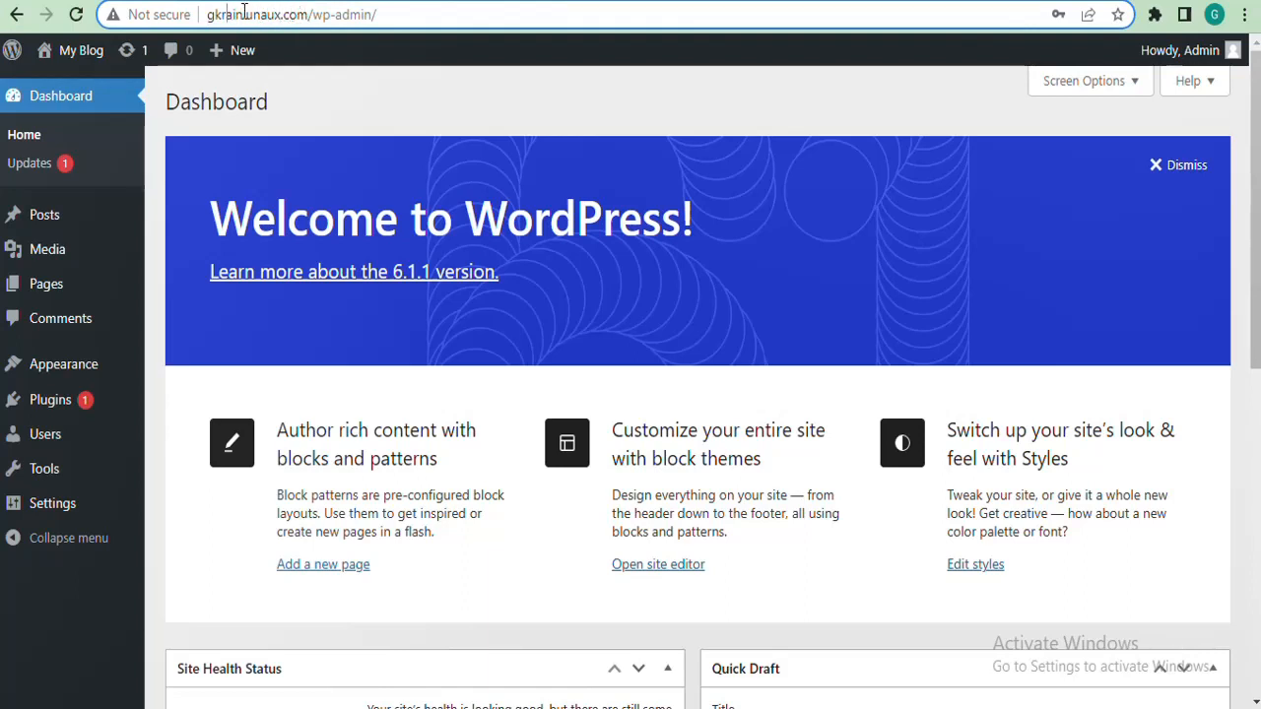
left_click(471, 104)
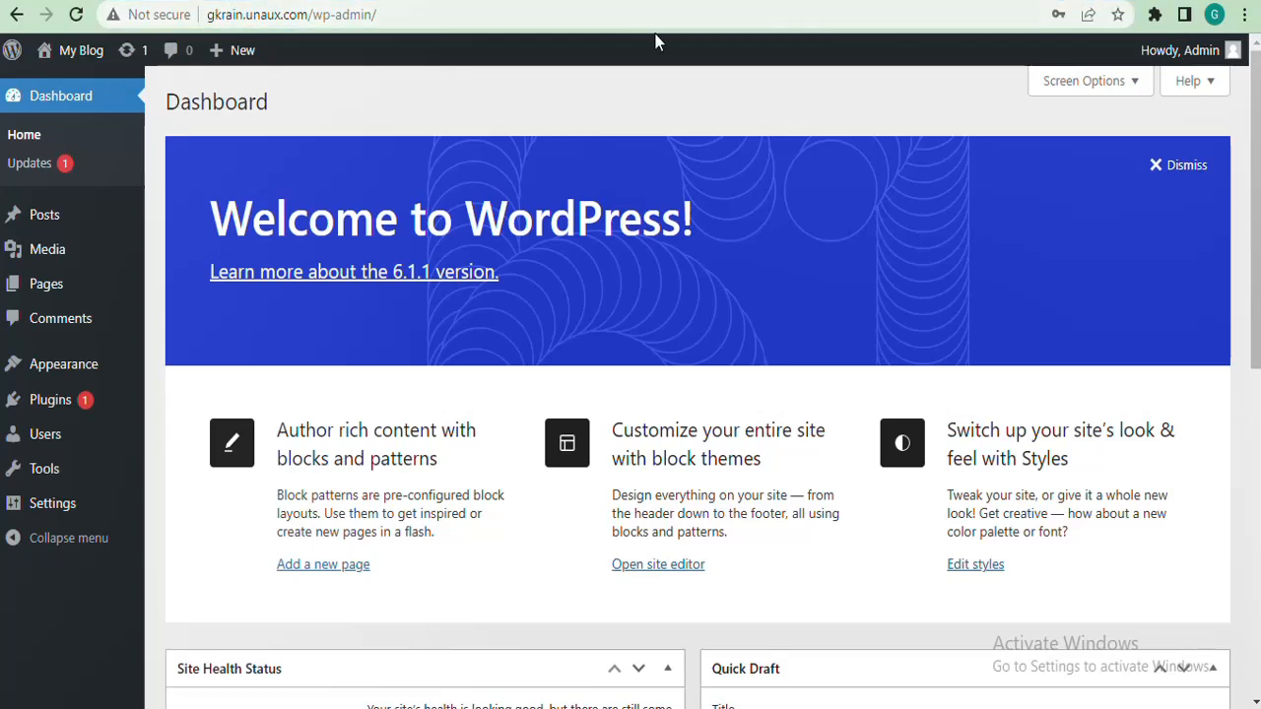
Go to profreehost.com in a new tab and bring up its login page
key("ctrl+t")
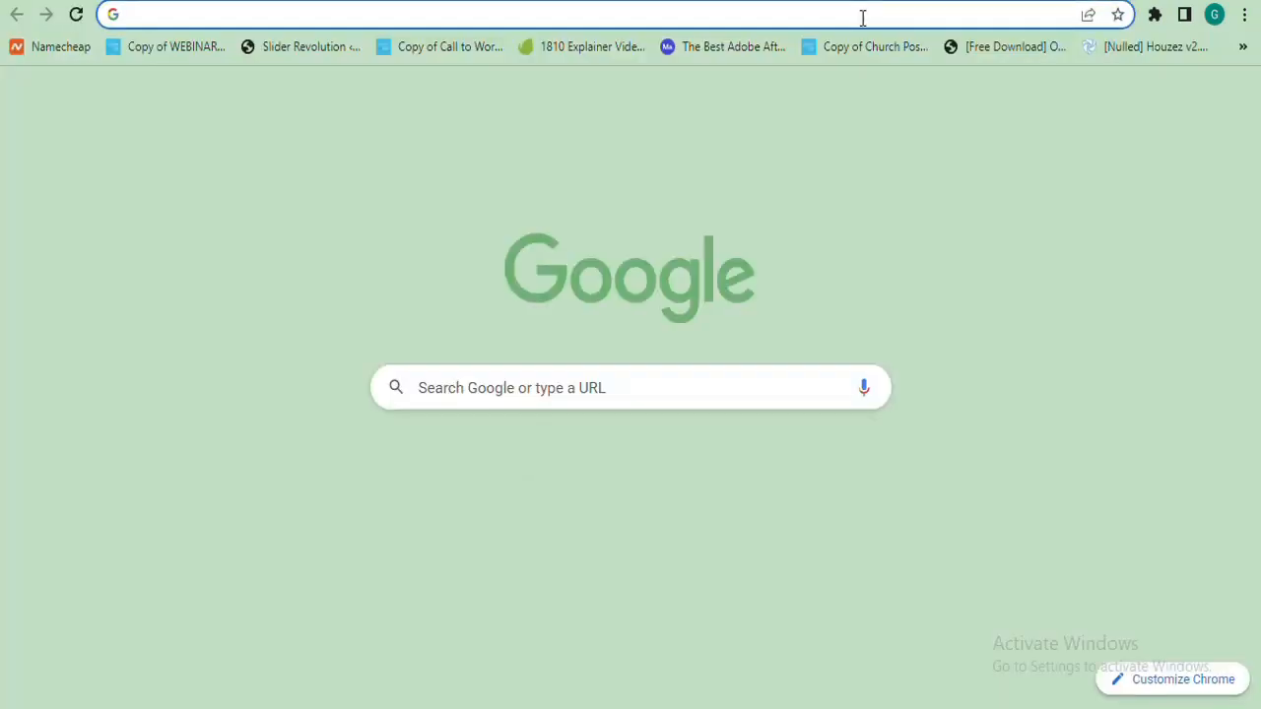
type("profreehost.com")
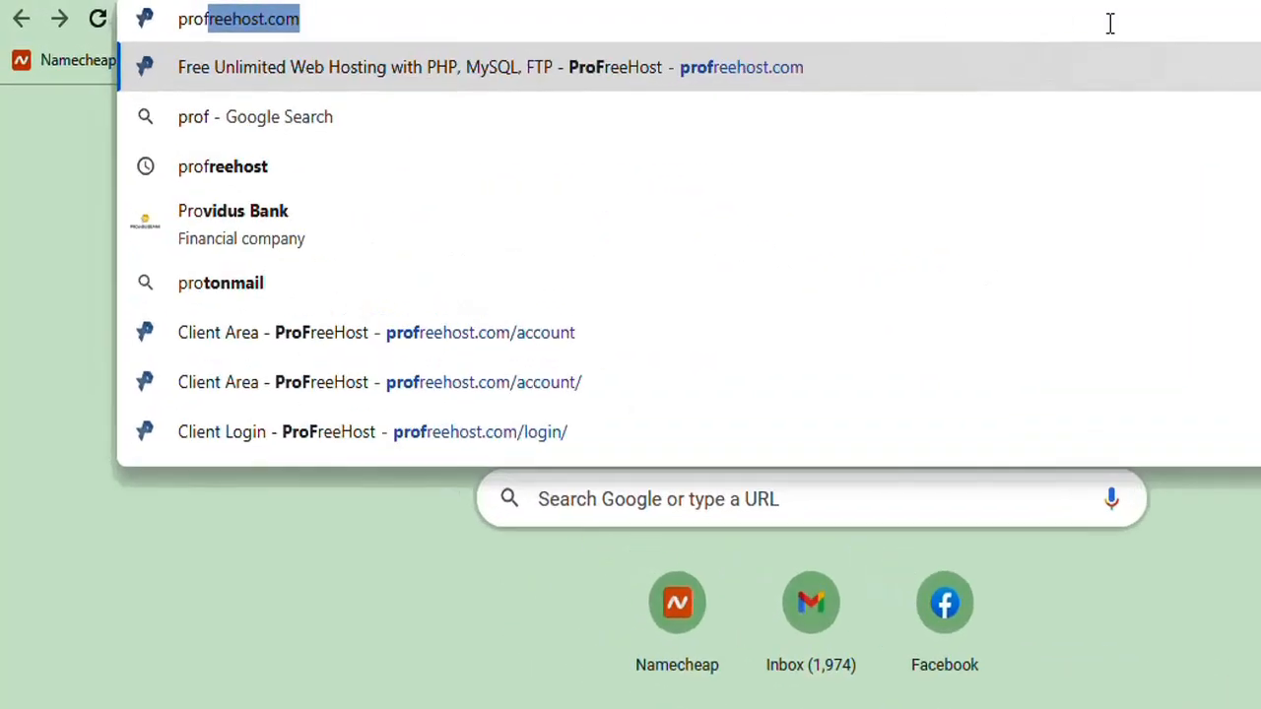
key("Right")
key("Return")
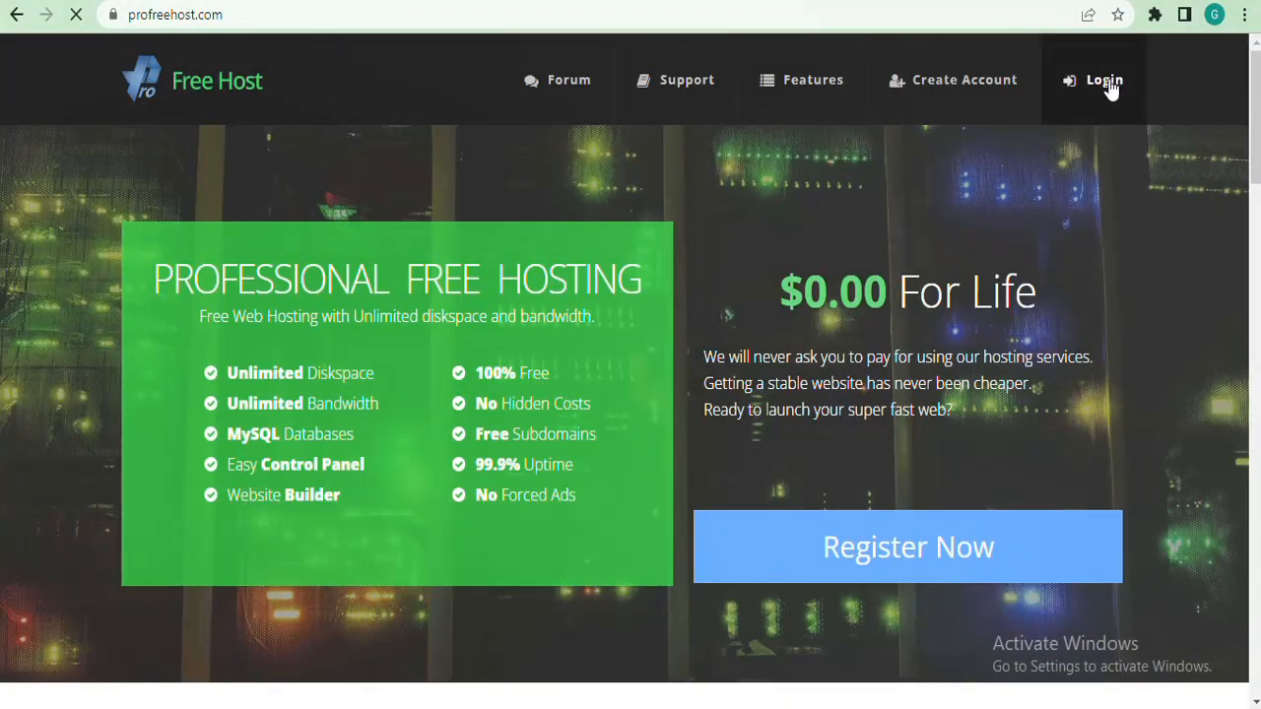
left_click(1106, 84)
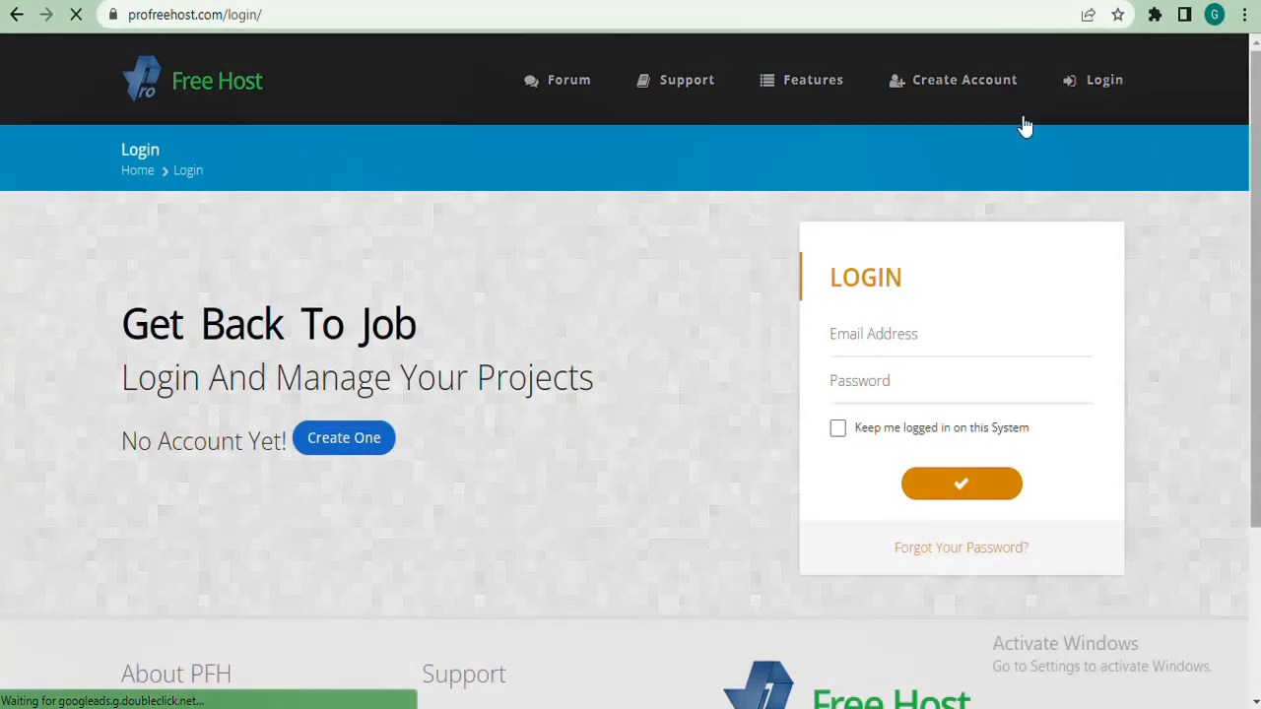
Sign in with the saved account e-mail and the account password
left_click(960, 345)
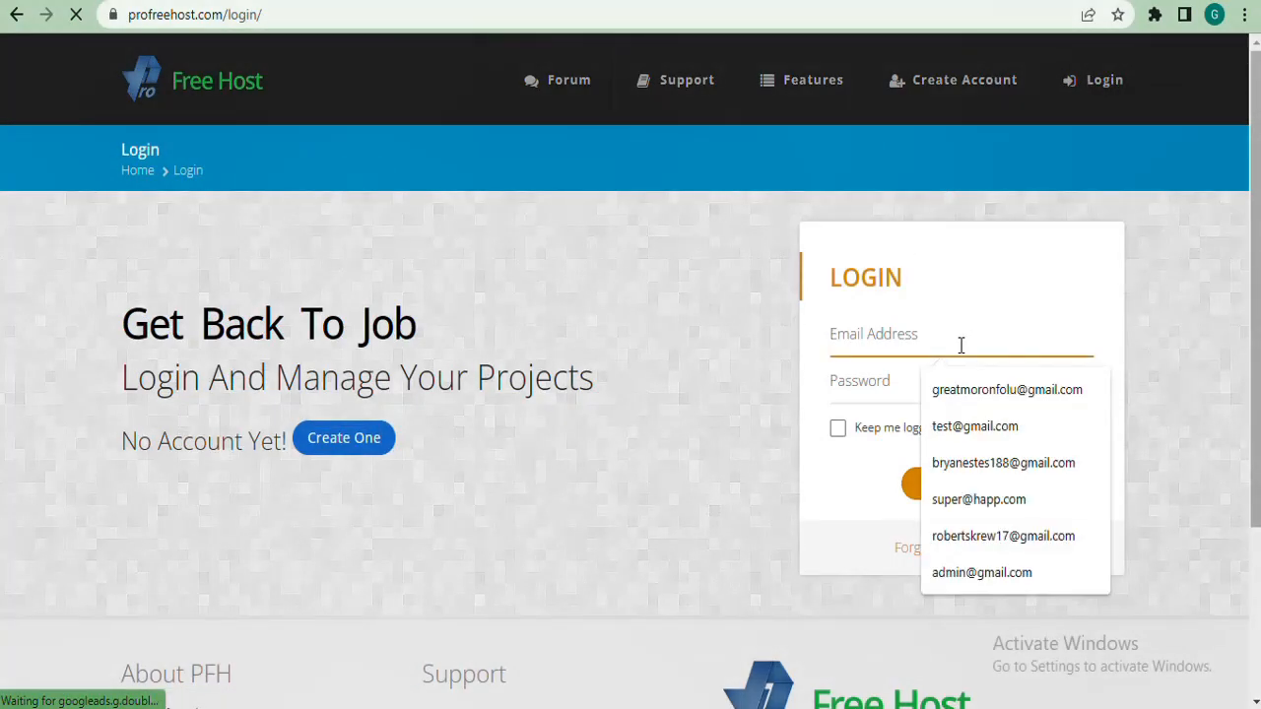
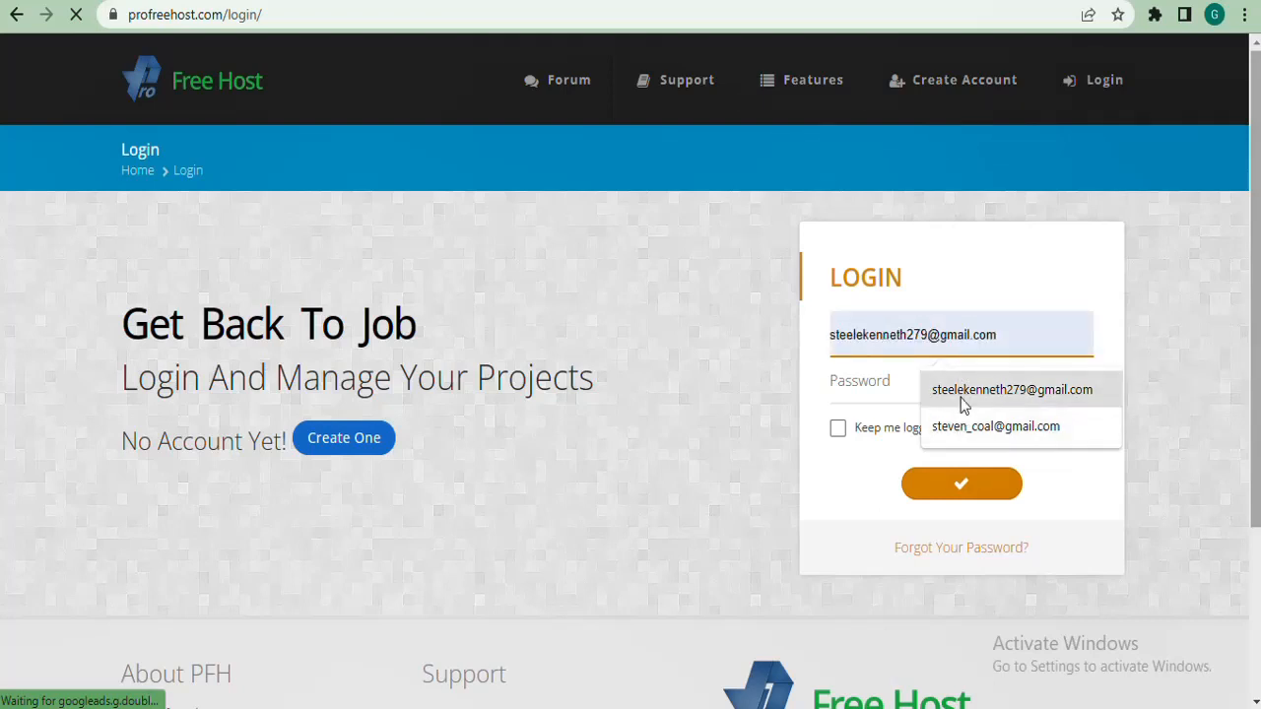
left_click(963, 392)
left_click(895, 381)
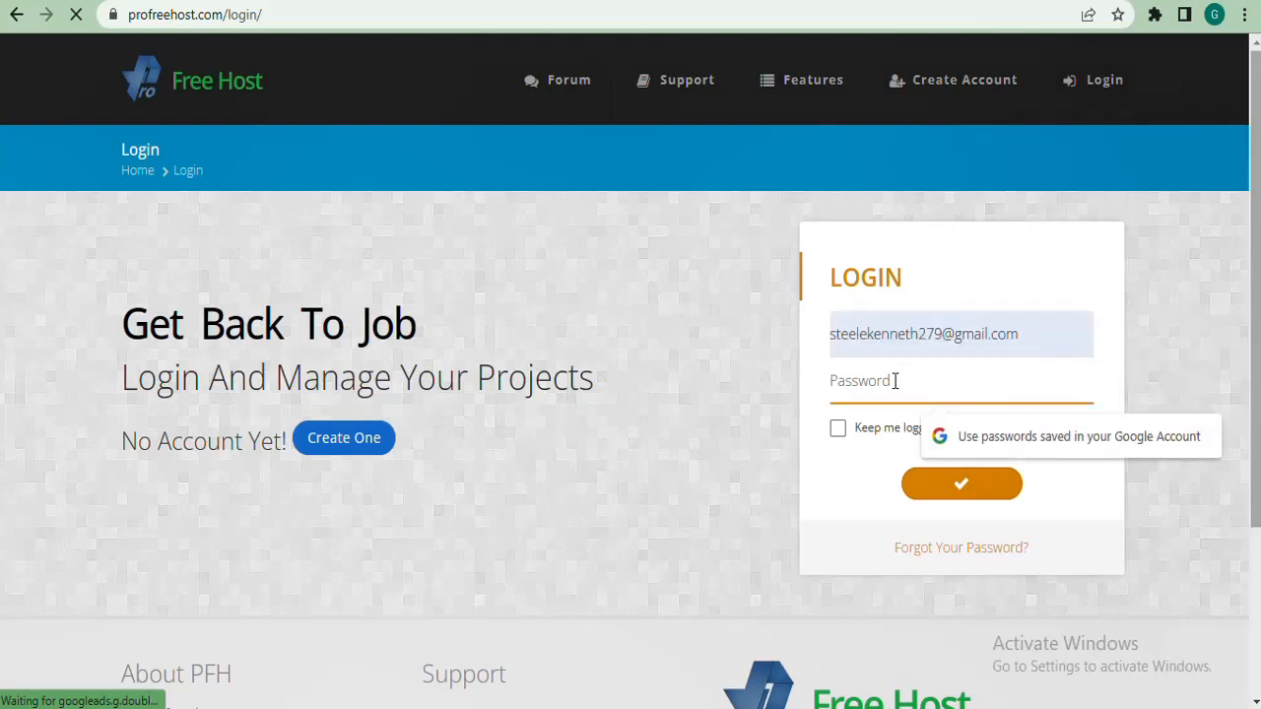
type("*******")
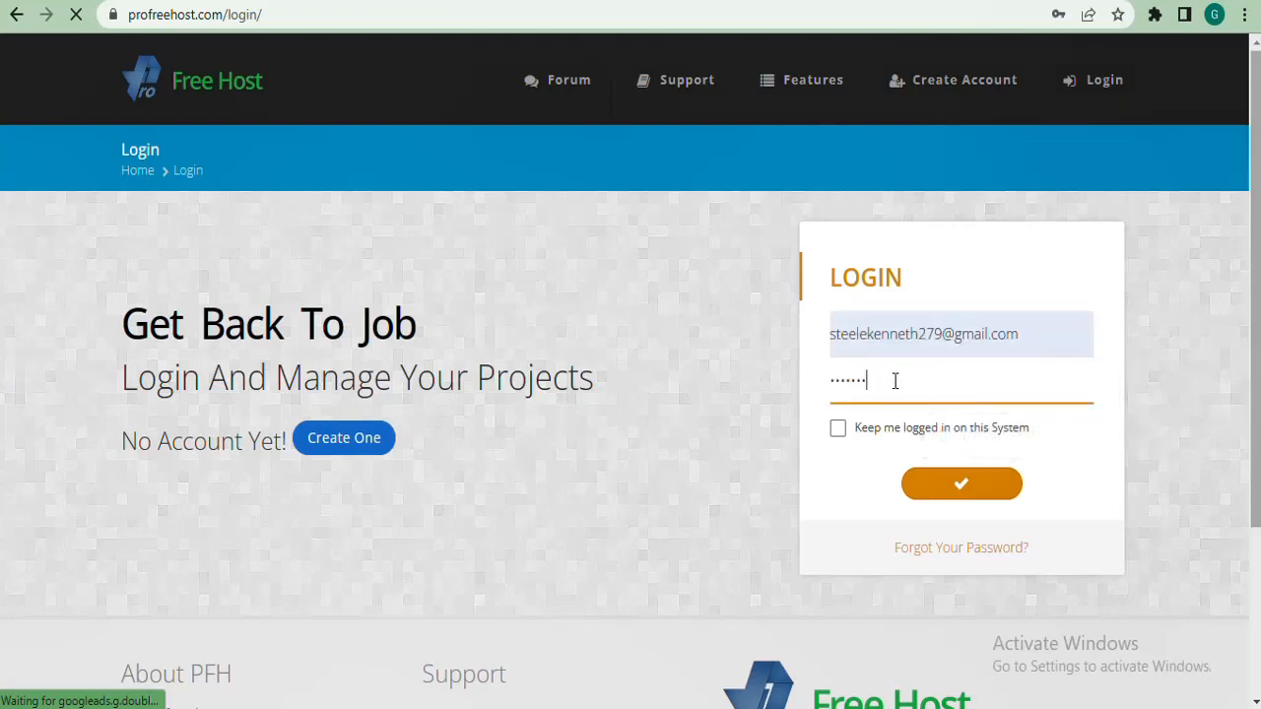
type("******")
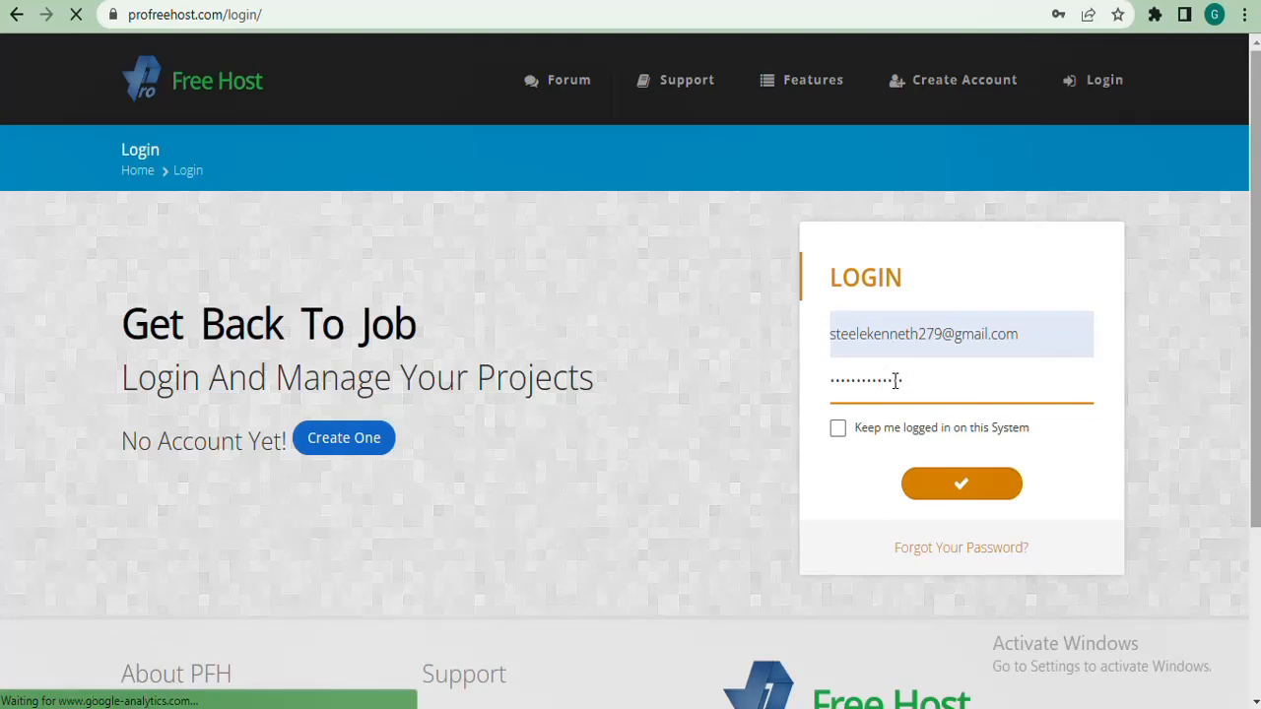
key("Return")
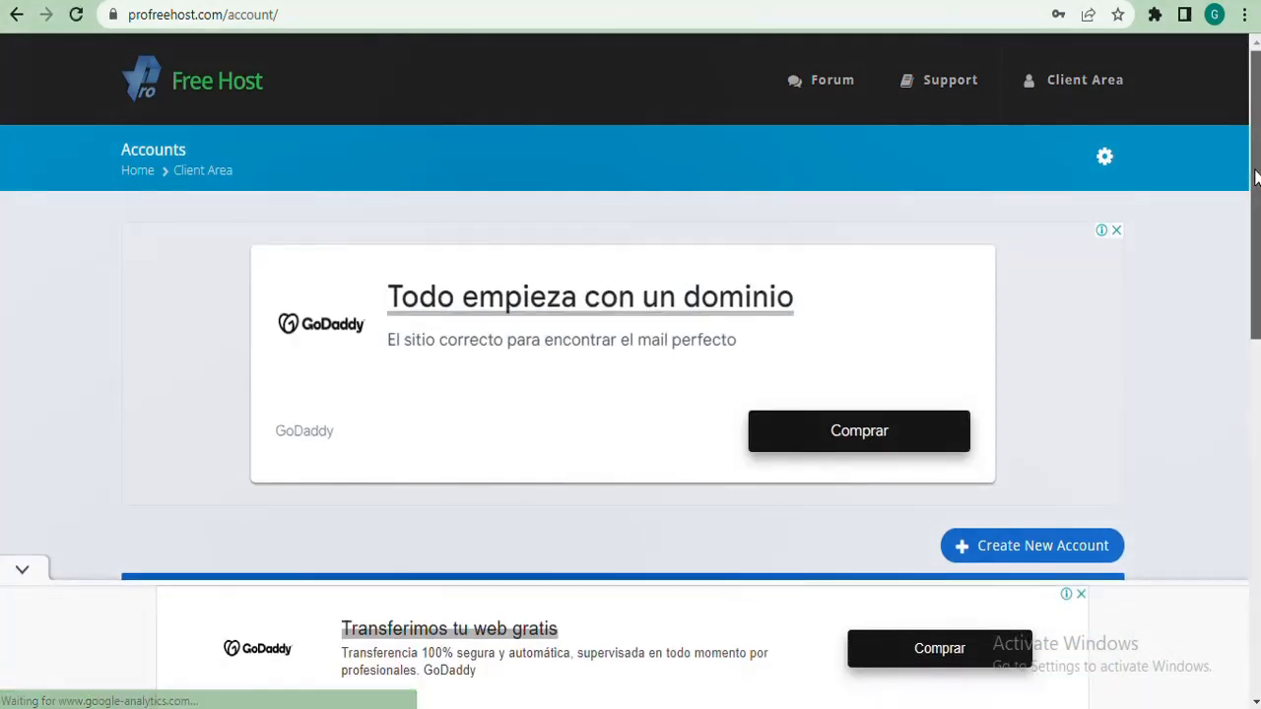
left_click_drag(1256, 189, 1249, 338)
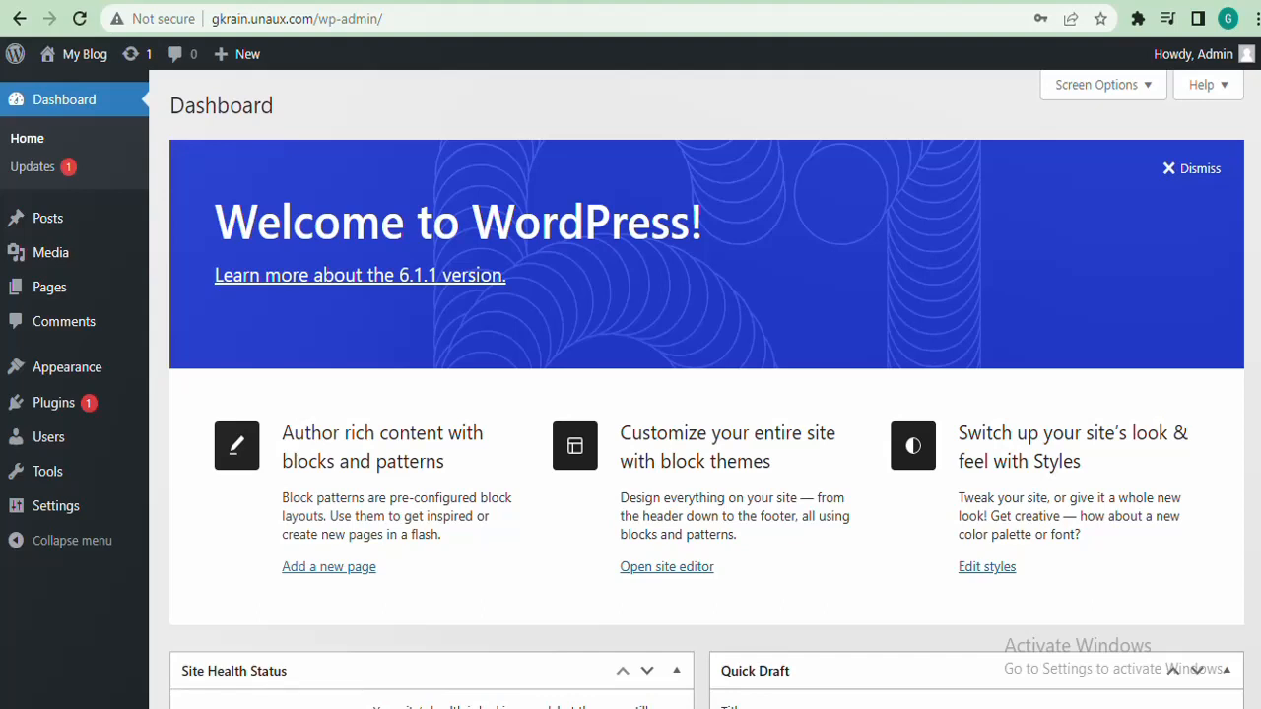
Open the All Pages list from the Pages menu in the admin sidebar
mouse_move(35, 291)
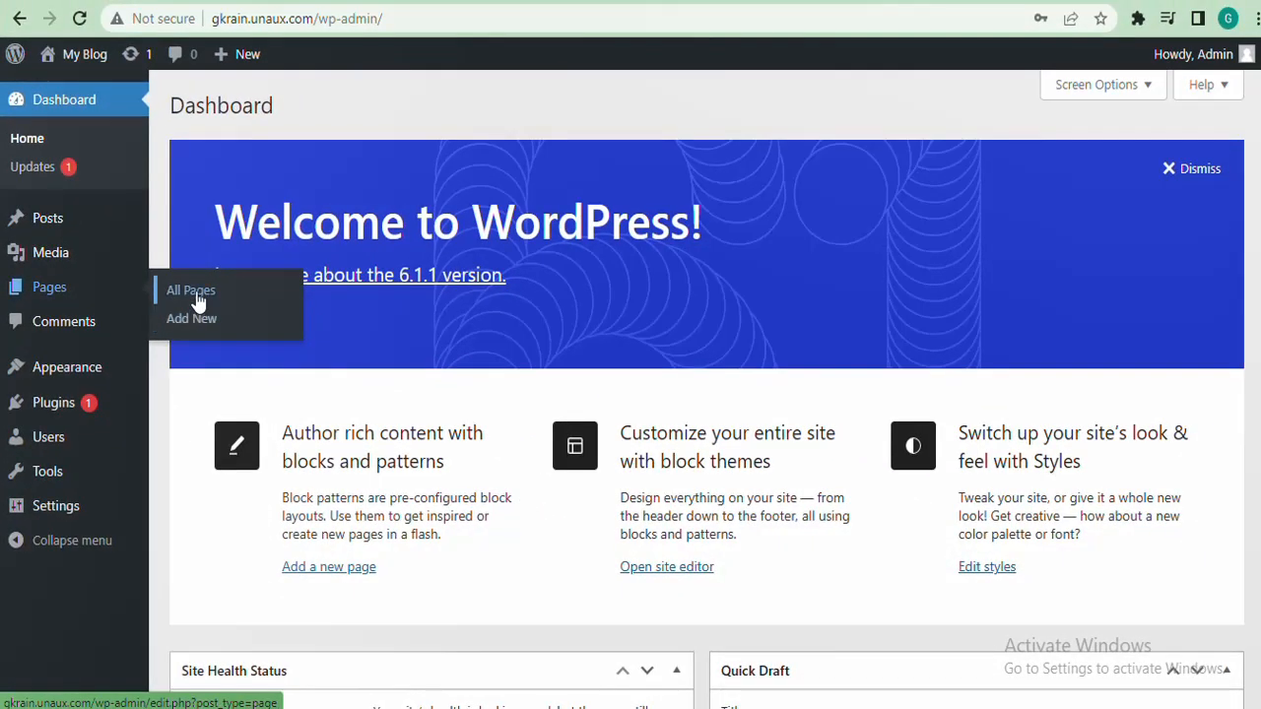
left_click(192, 291)
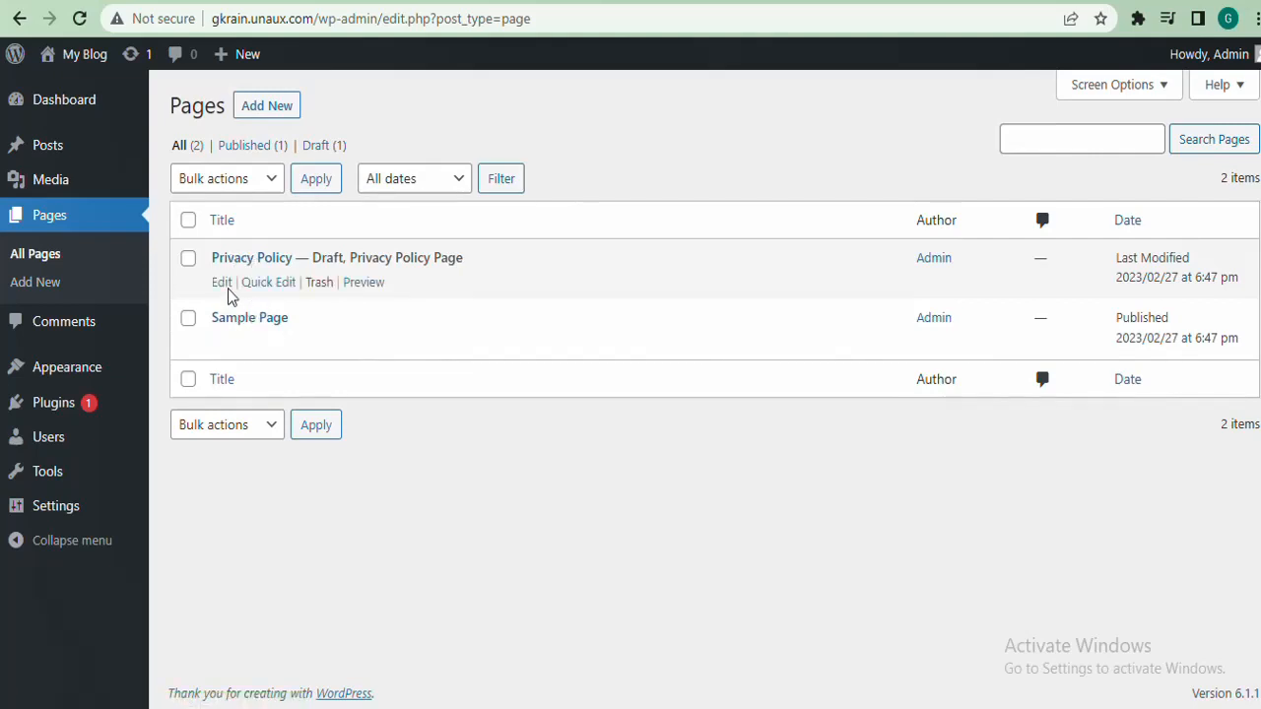
Select Privacy Policy and Sample Page and bulk-move both to the Trash
left_click(187, 260)
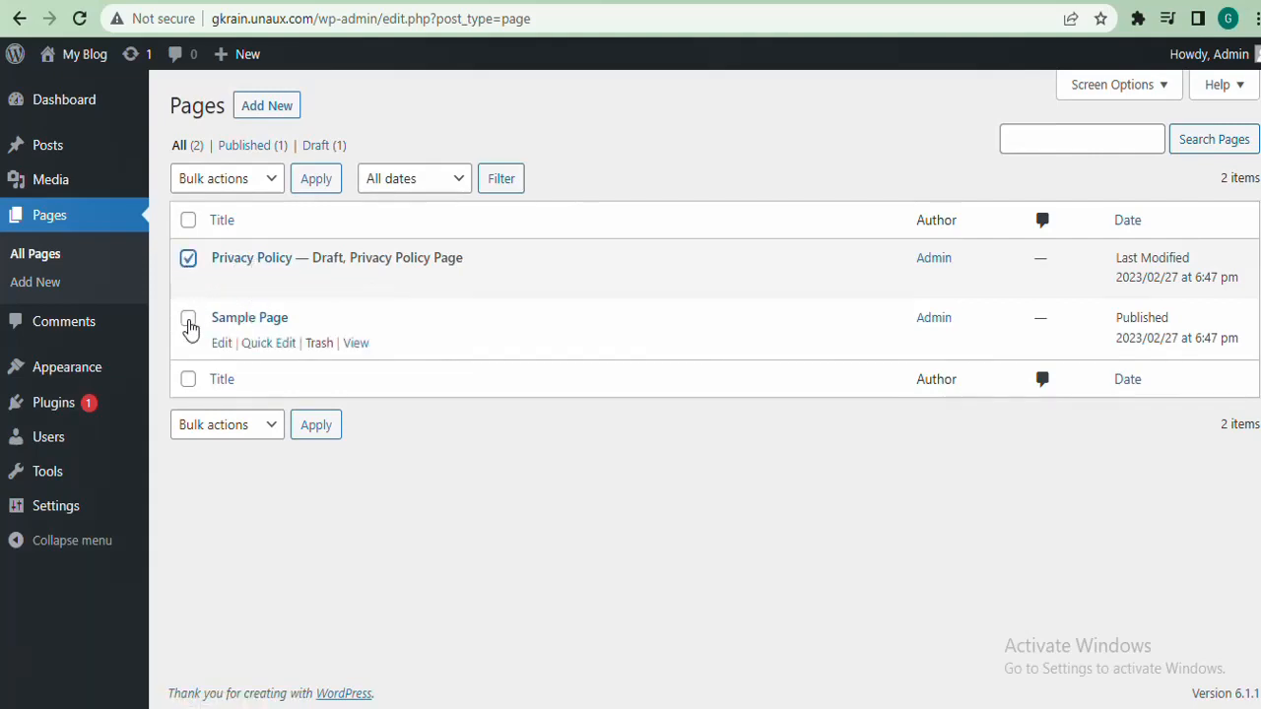
left_click(188, 319)
left_click(271, 179)
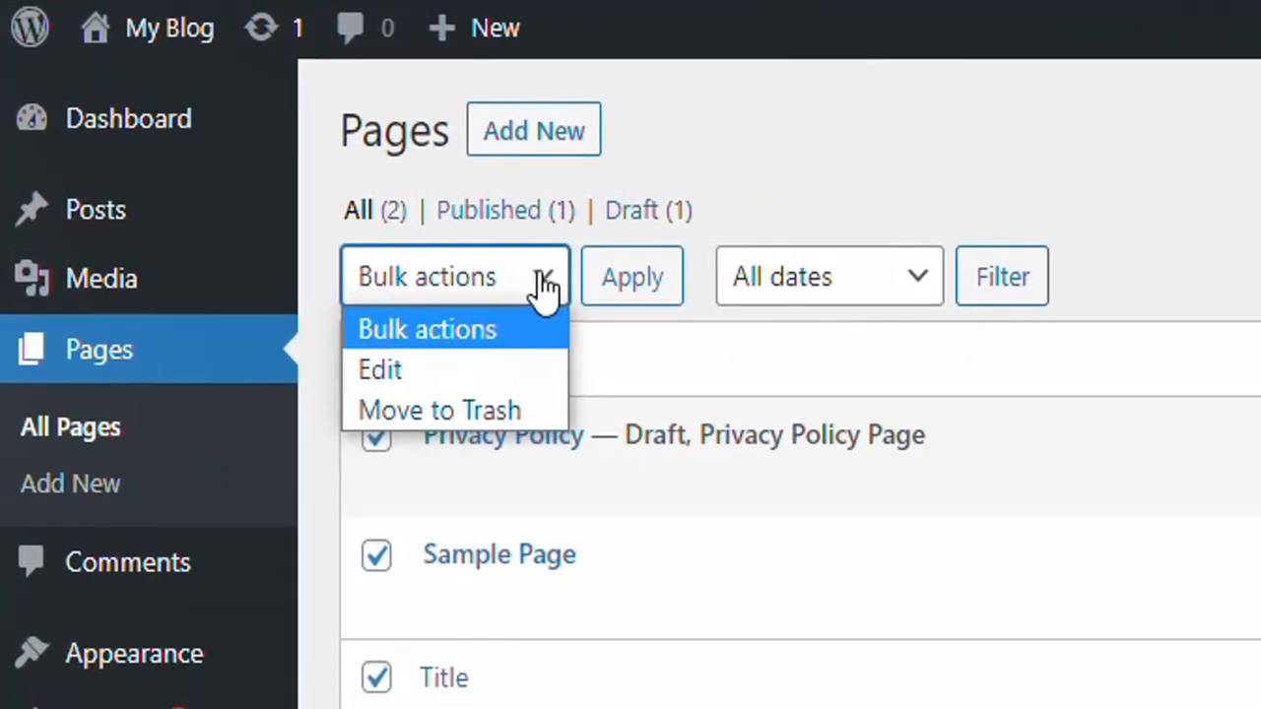
left_click(494, 410)
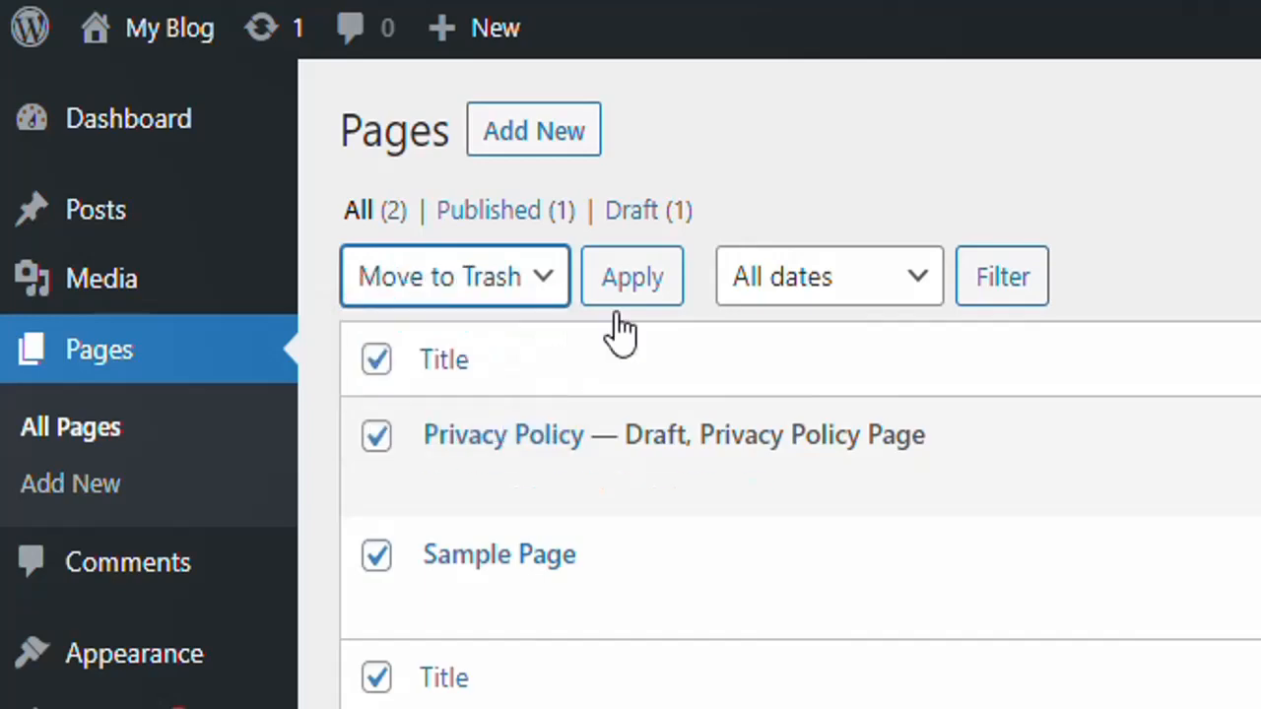
left_click(640, 280)
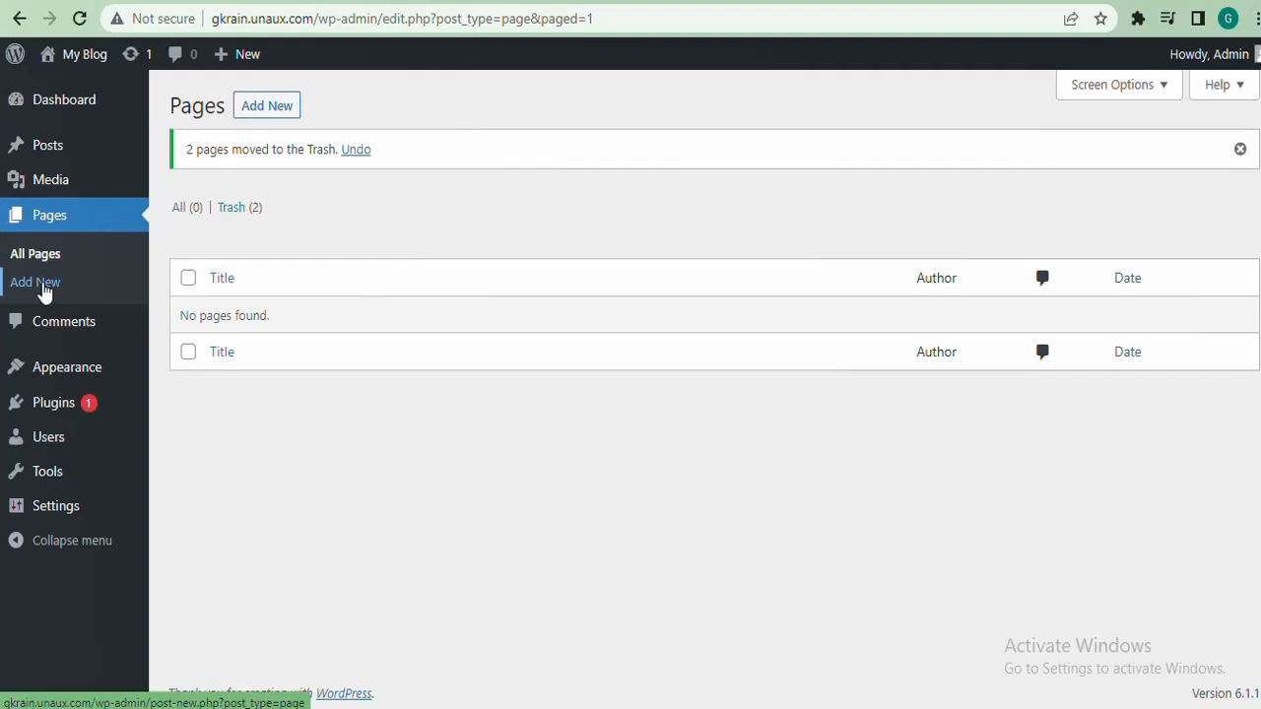
Add a new page titled 'Home' and publish it
left_click(278, 108)
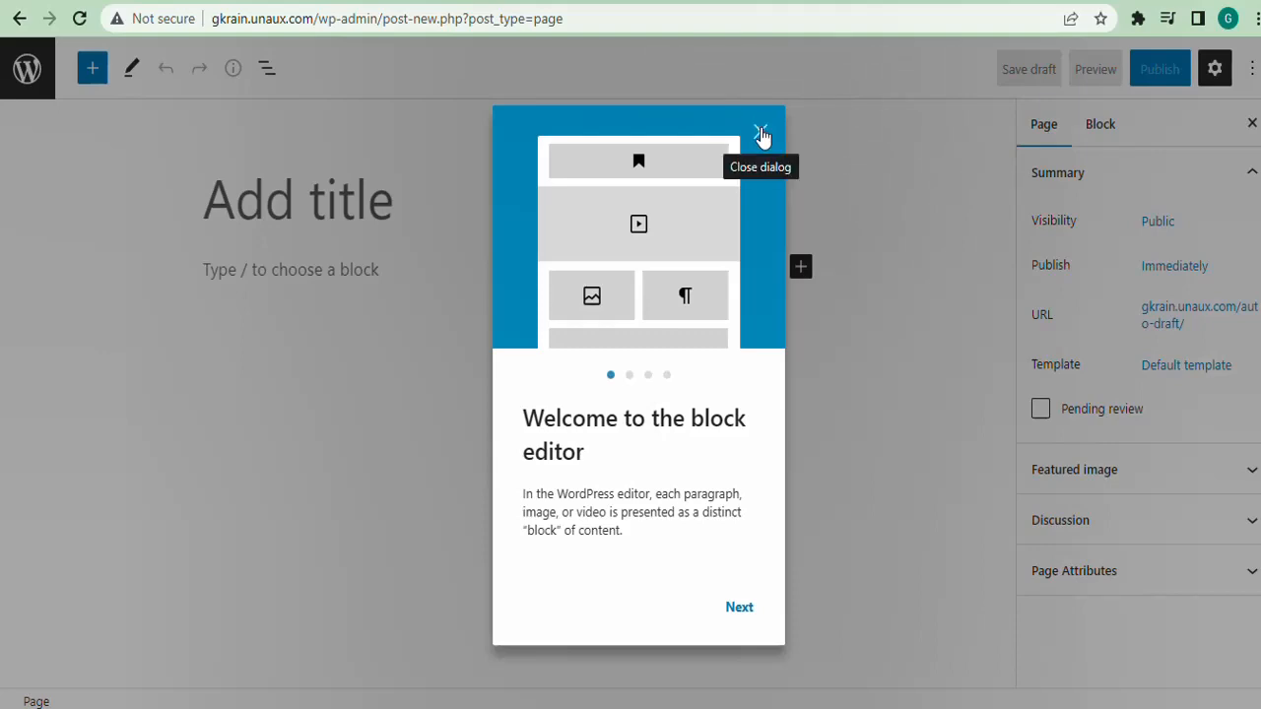
left_click(758, 133)
left_click(371, 180)
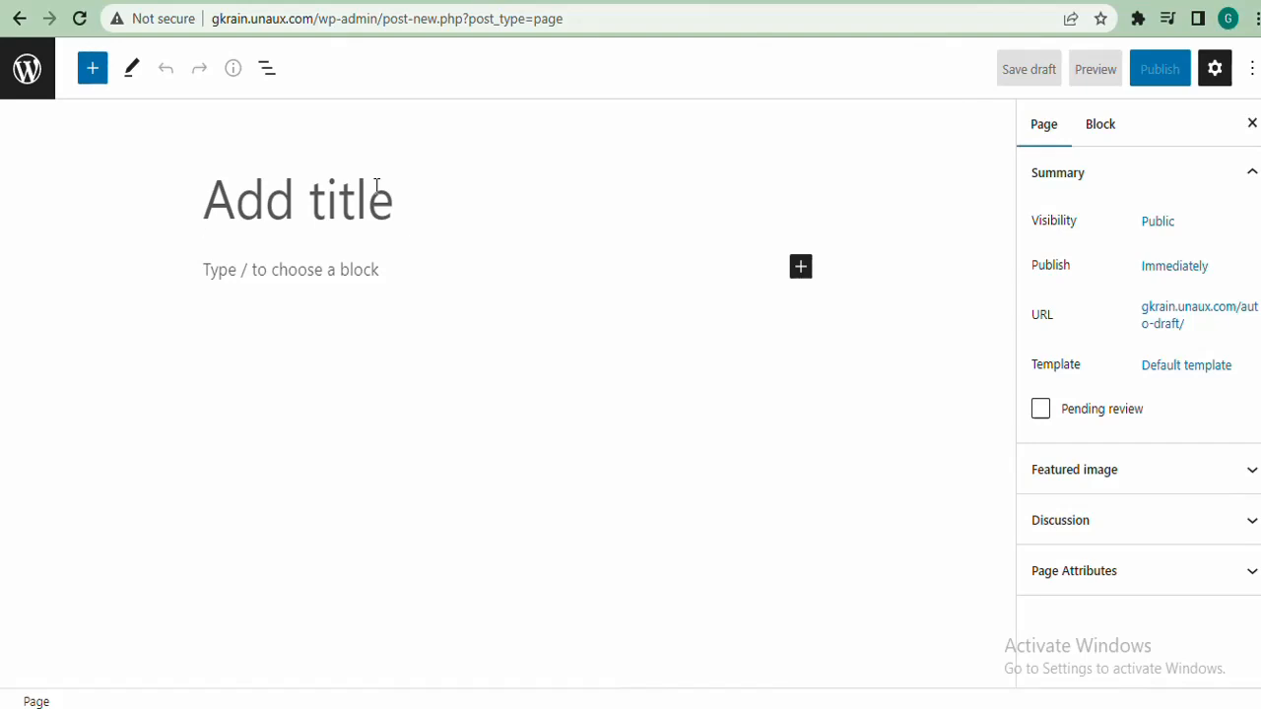
type("Home")
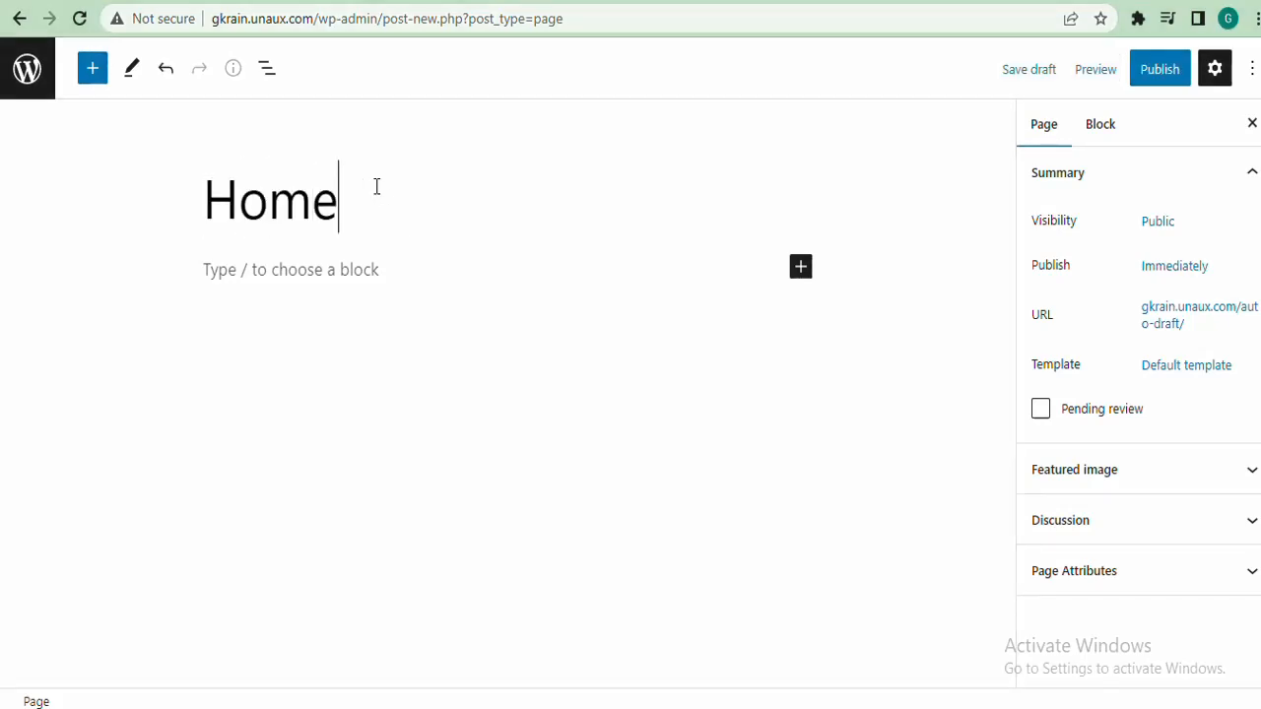
left_click(1158, 79)
left_click(1119, 79)
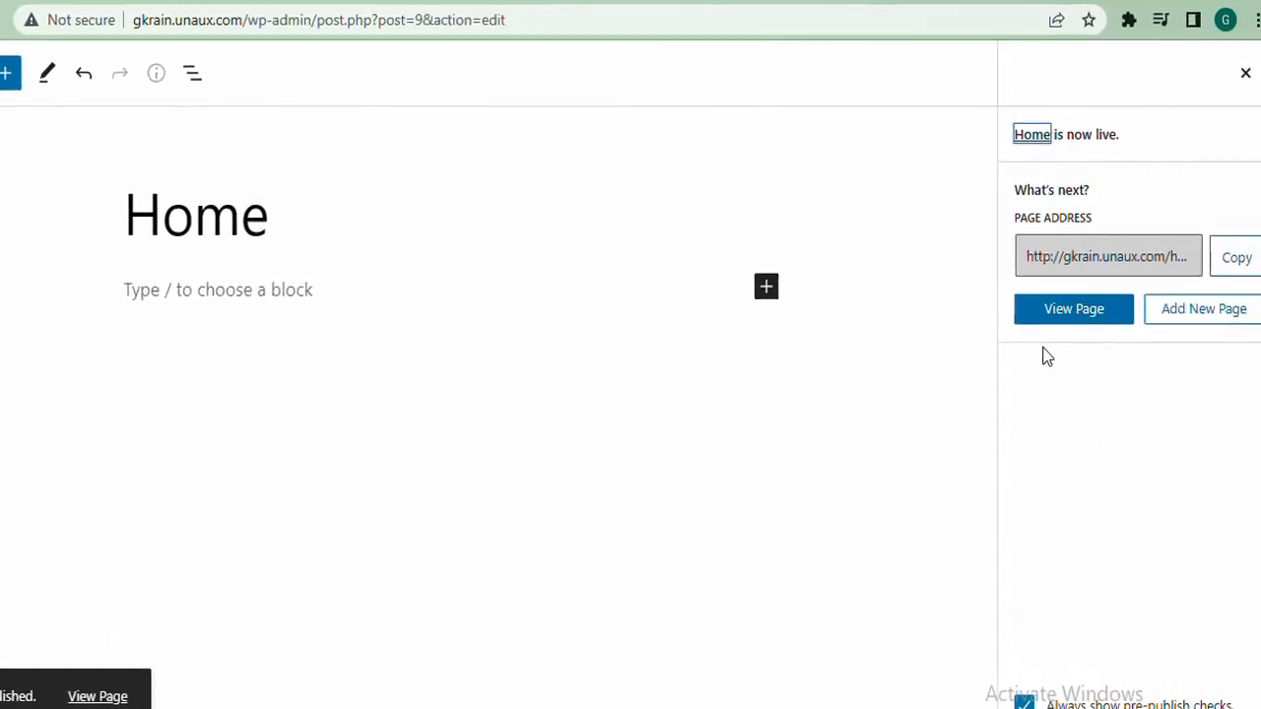
View the live Home page in a new tab, then return to the editor tab
right_click(1062, 307)
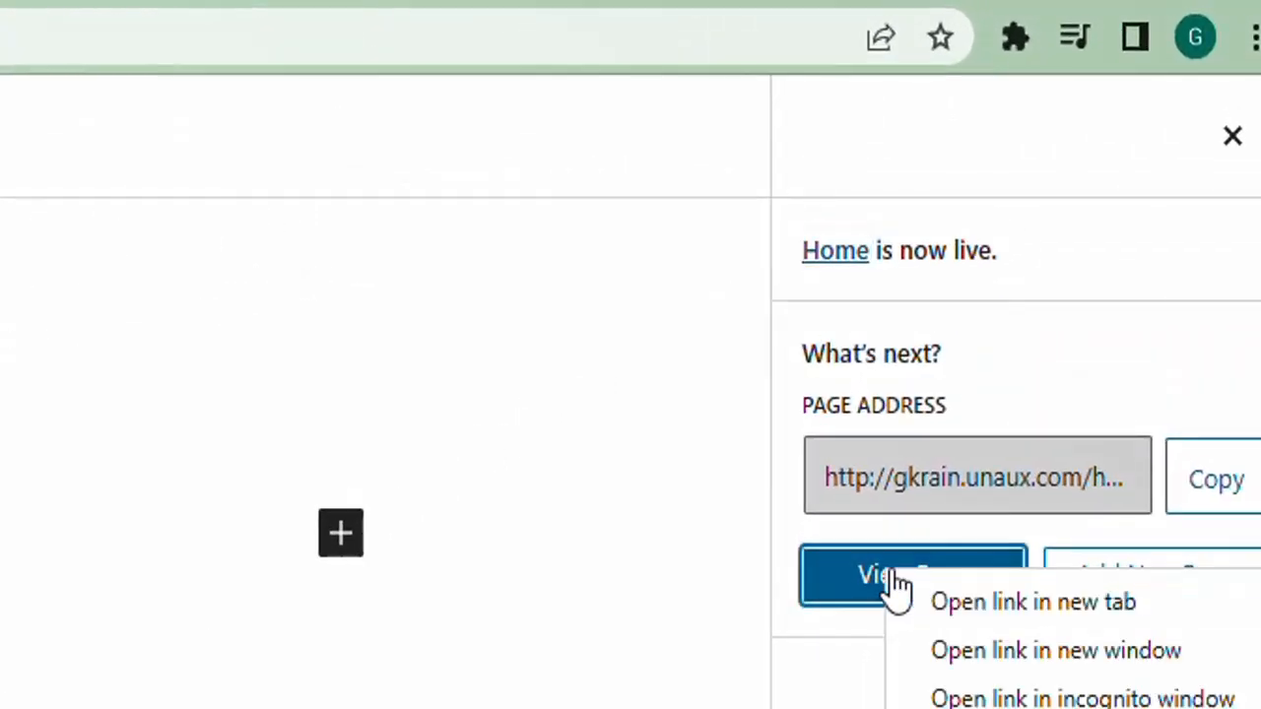
left_click(1011, 603)
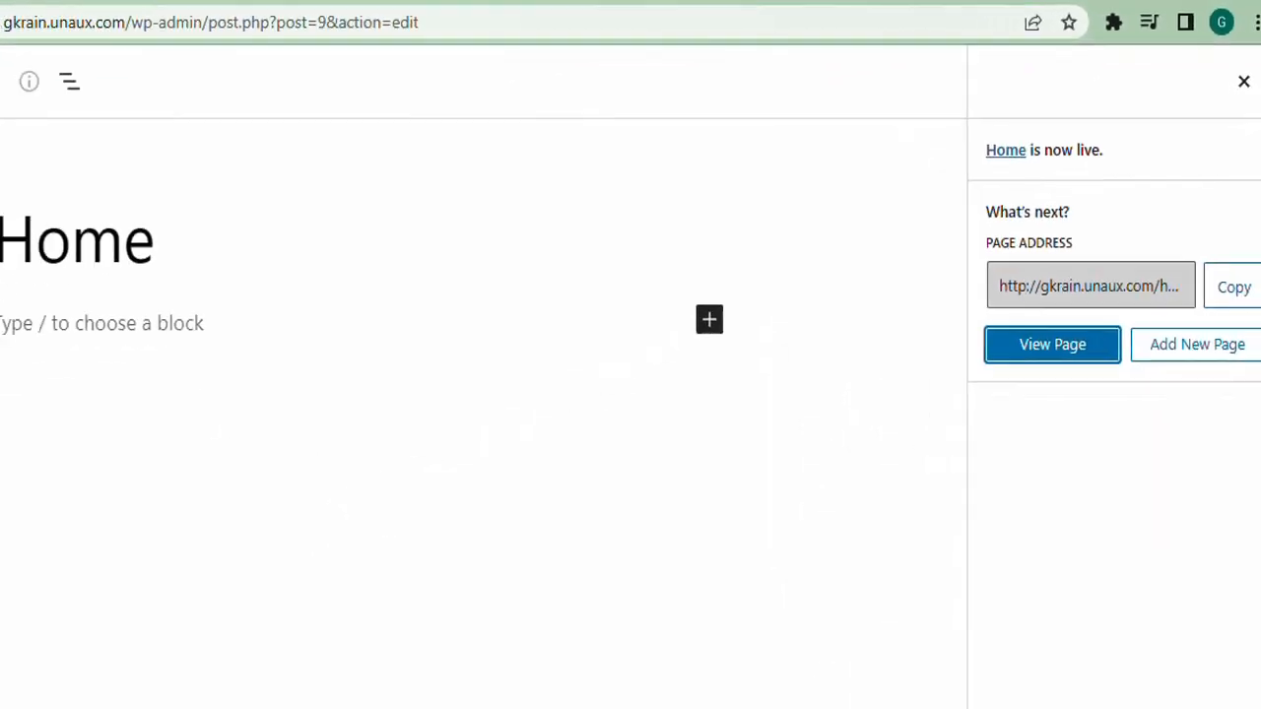
left_click(433, 2)
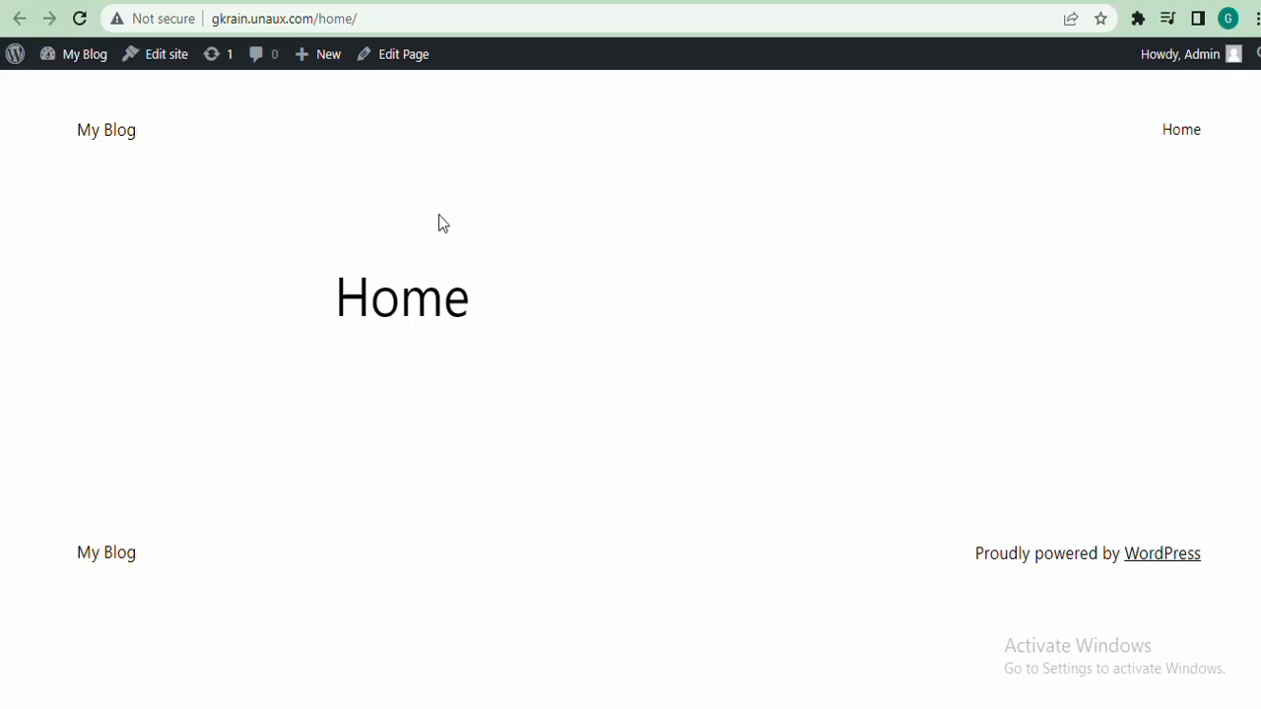
left_click(394, 2)
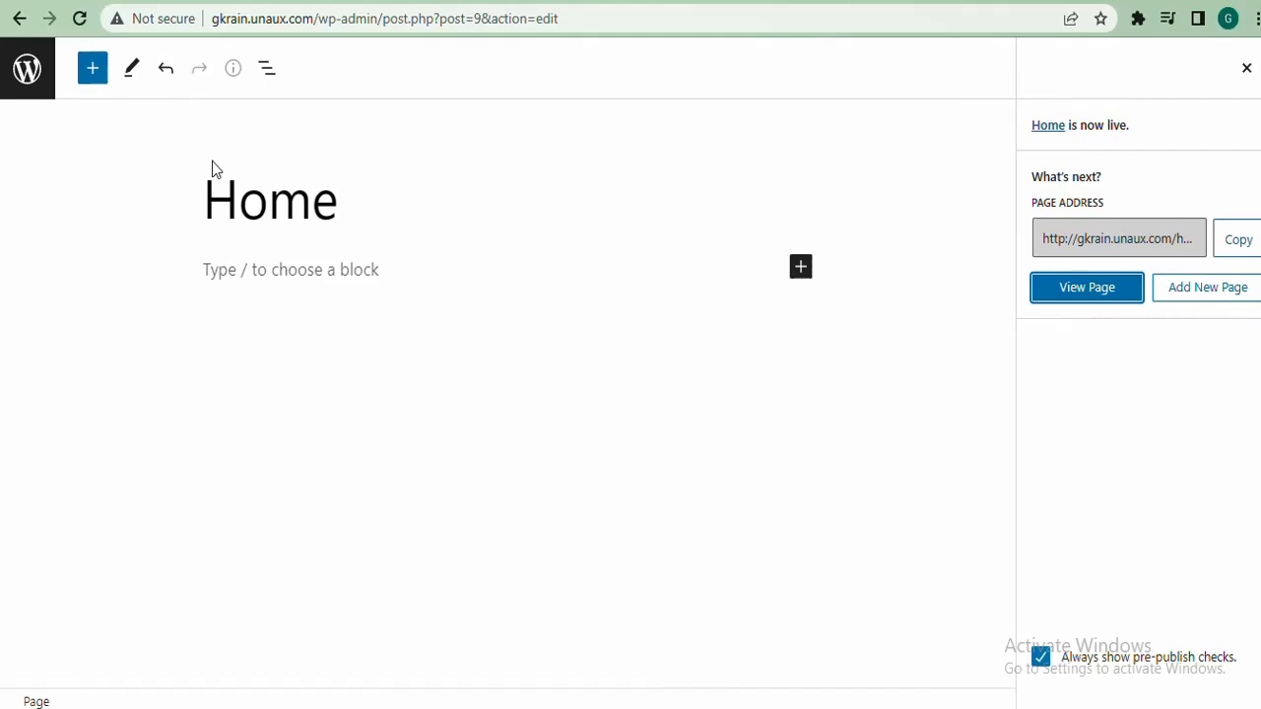
Turn off the editor's Fullscreen mode and start a new blank page
left_click(1246, 69)
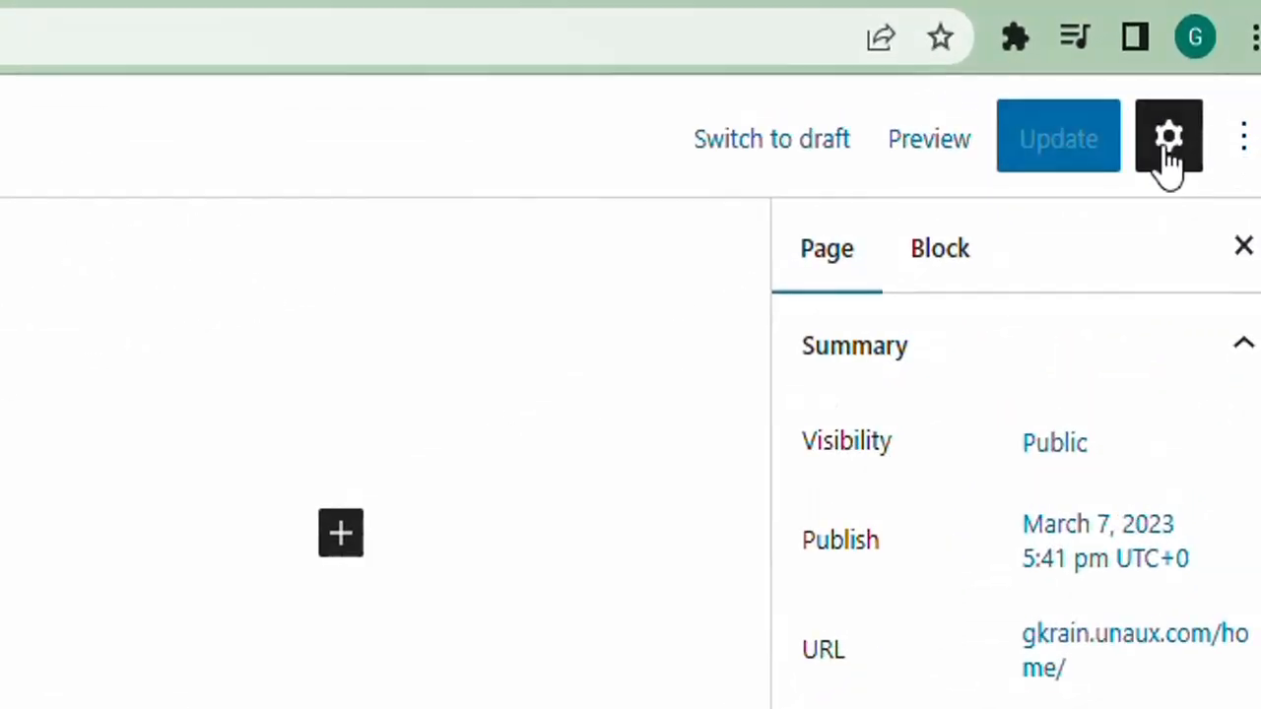
left_click(1239, 148)
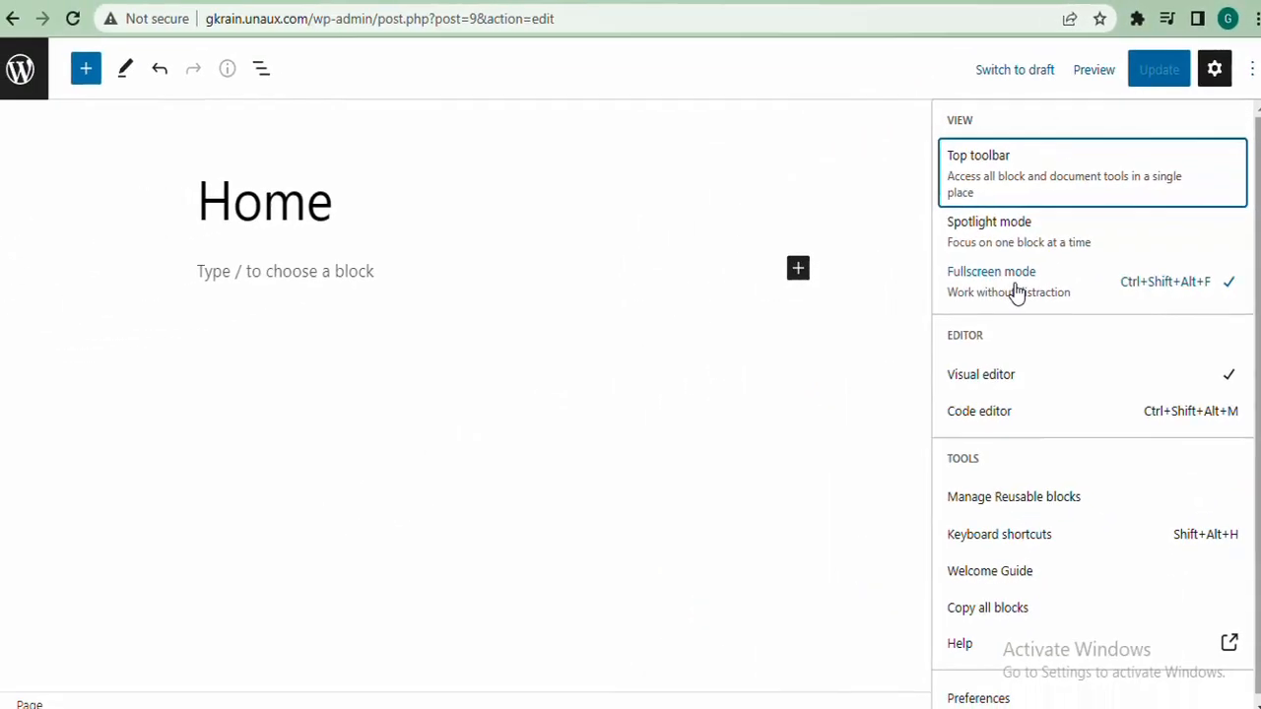
left_click(1017, 293)
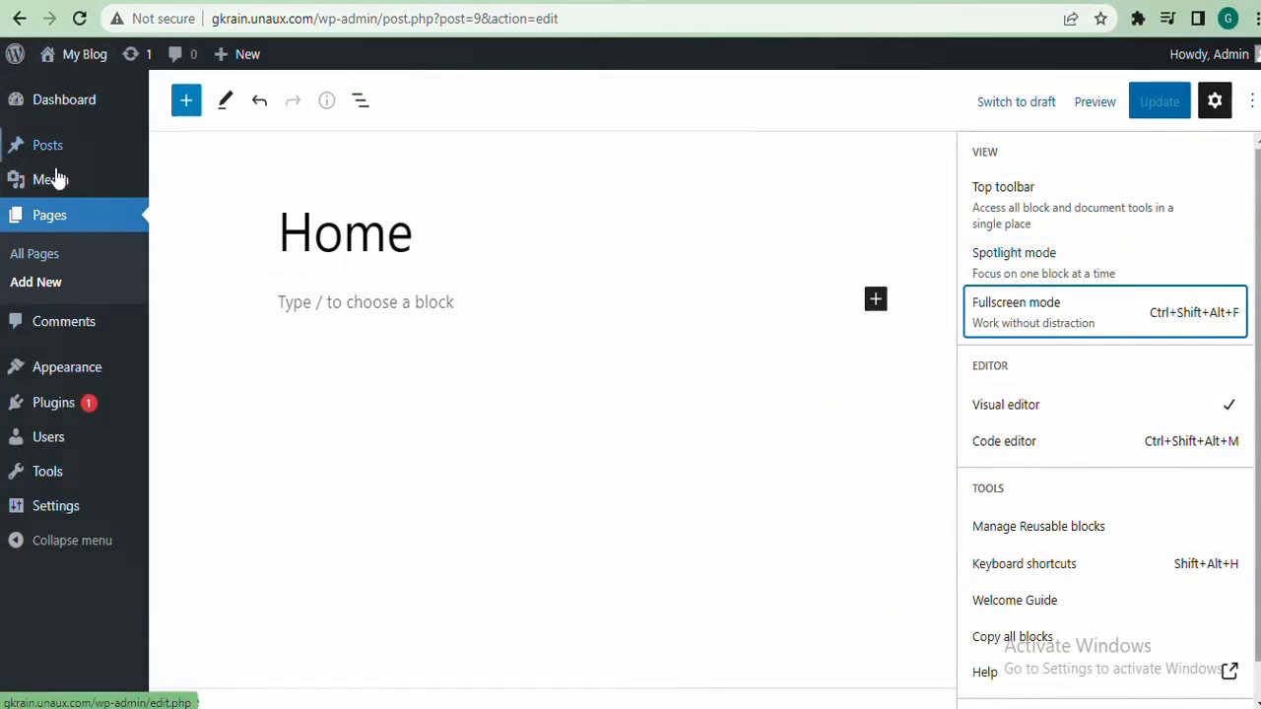
left_click(39, 283)
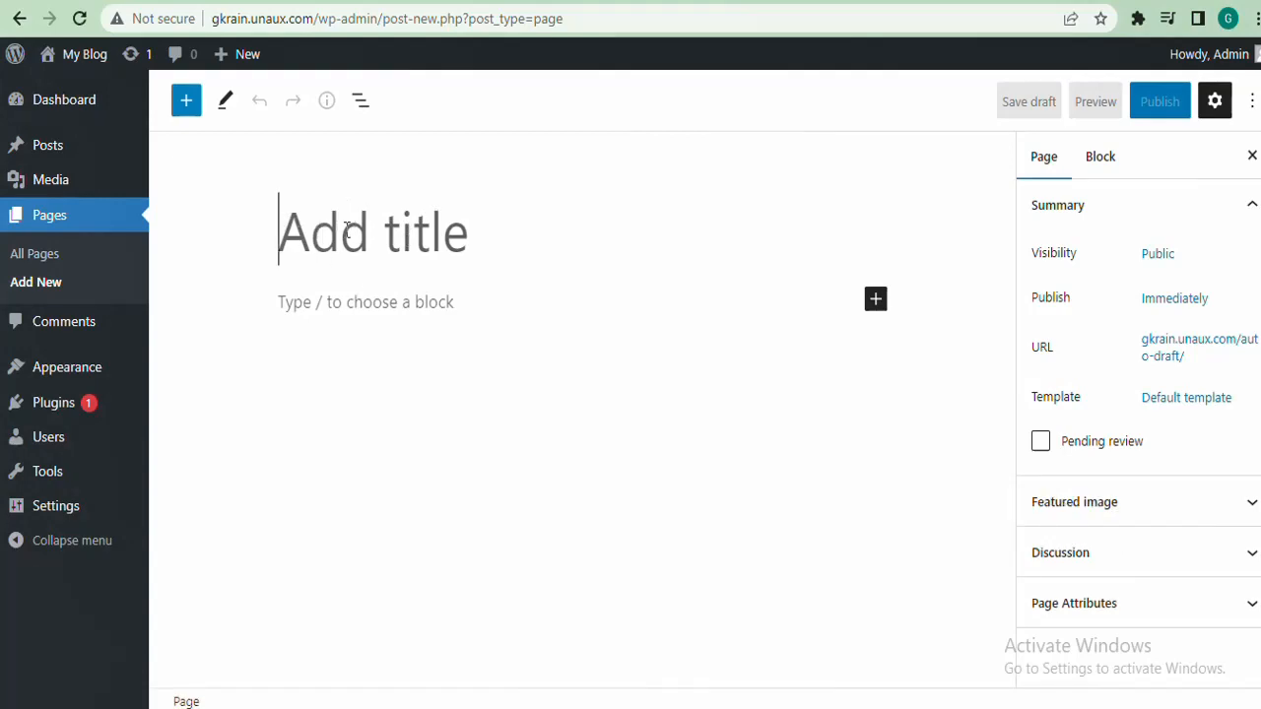
Publish new pages titled 'About' and 'Contact'
type("A")
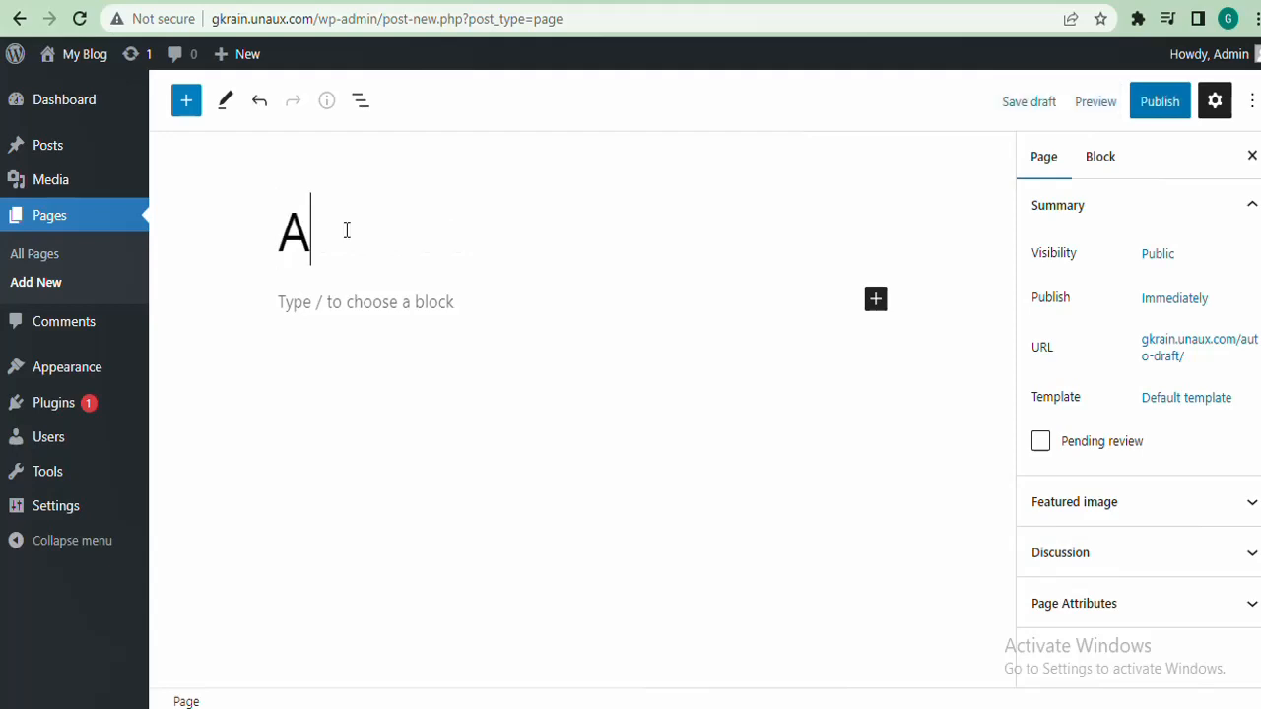
type("bout")
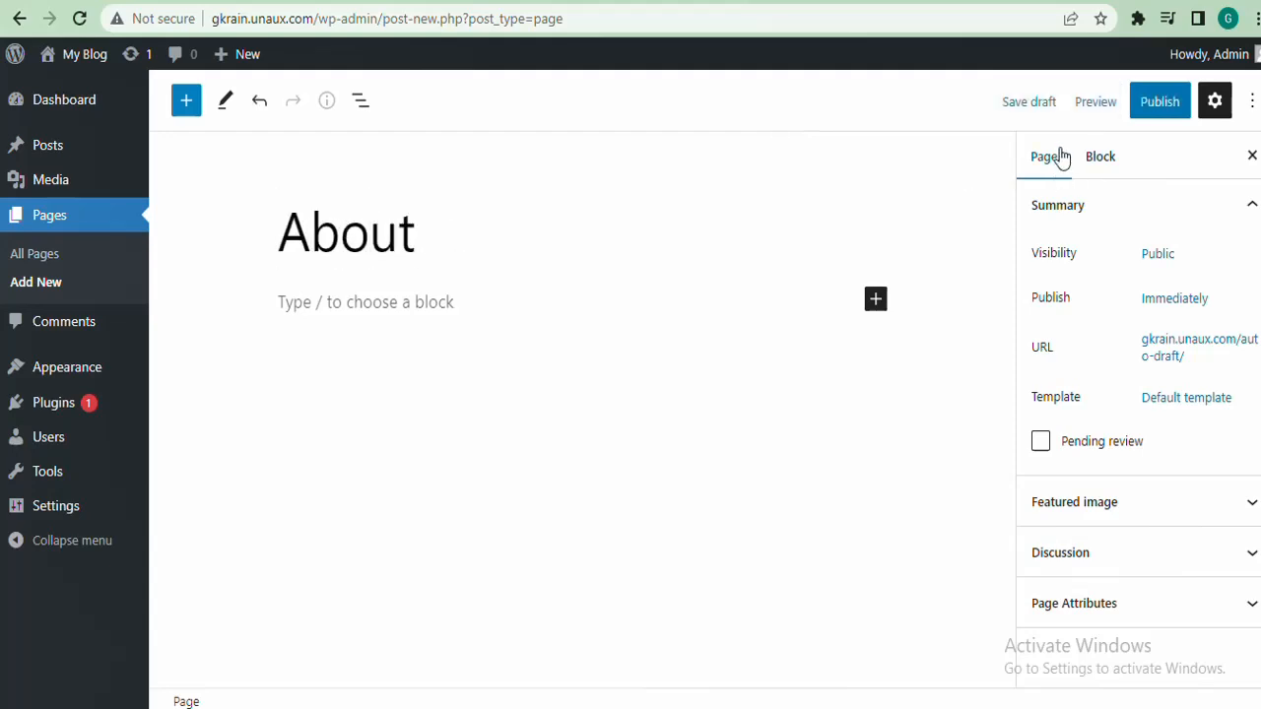
left_click(1154, 112)
left_click(1107, 103)
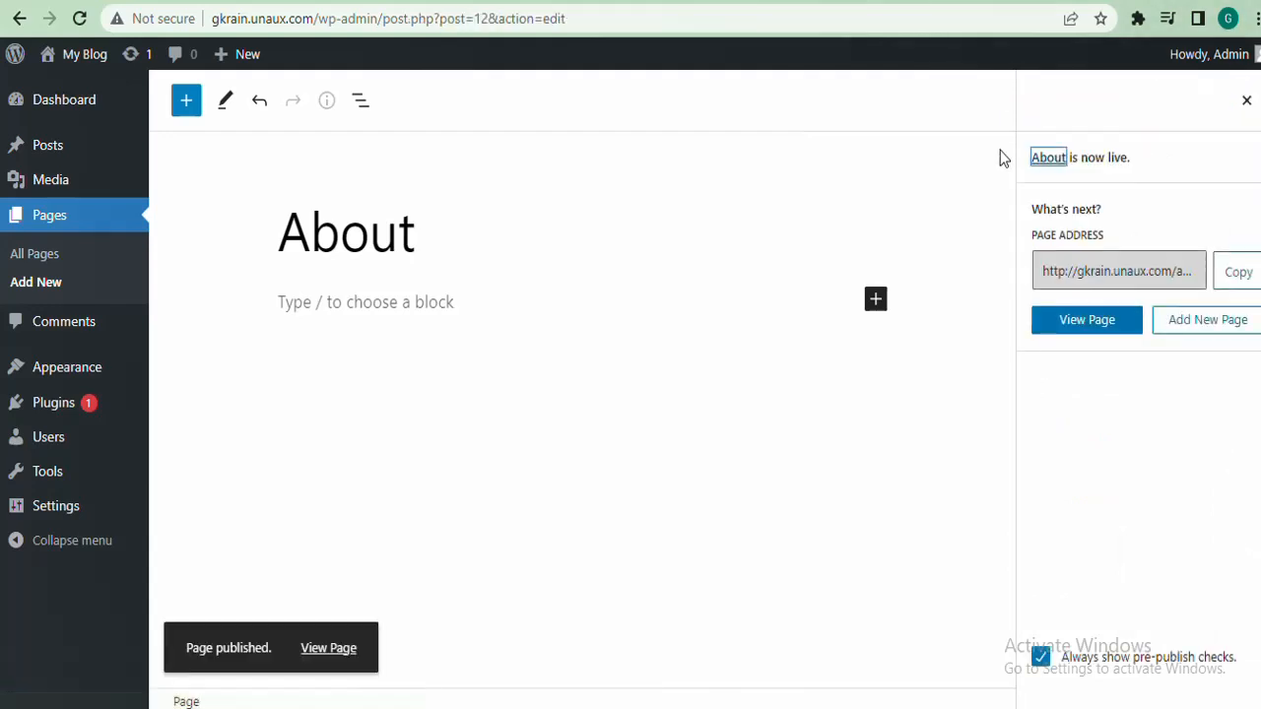
left_click(37, 282)
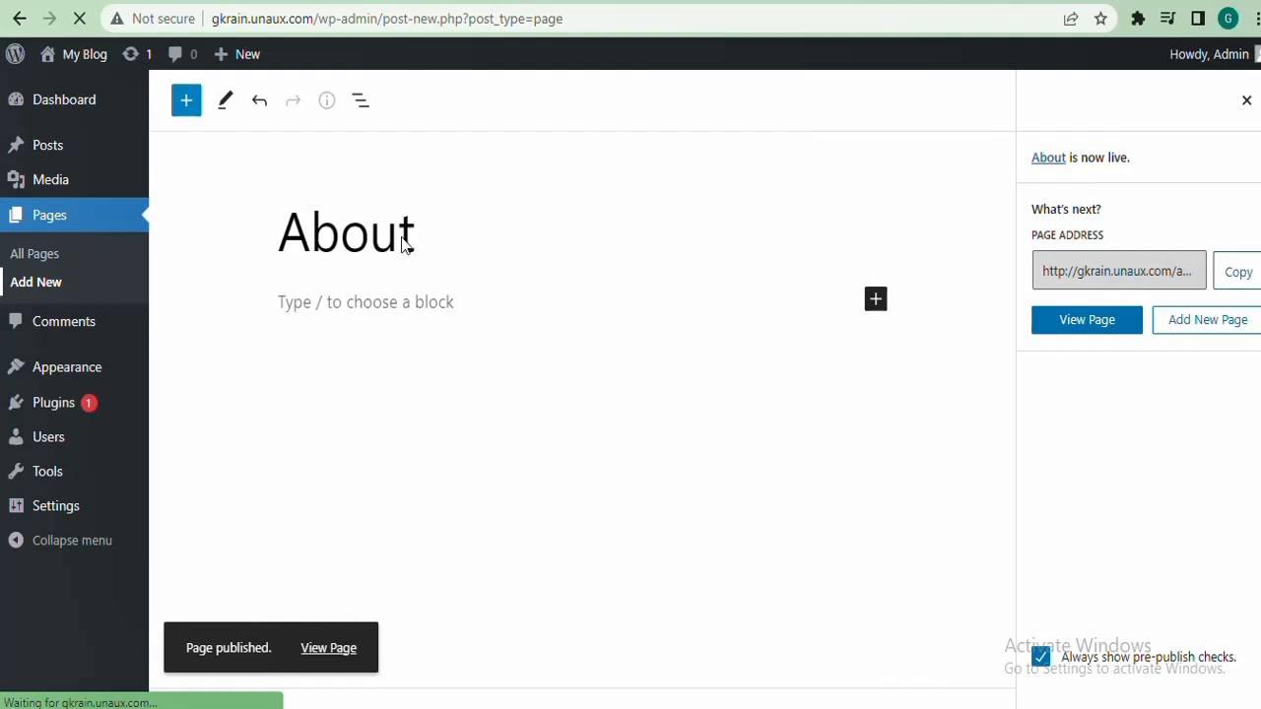
type("C")
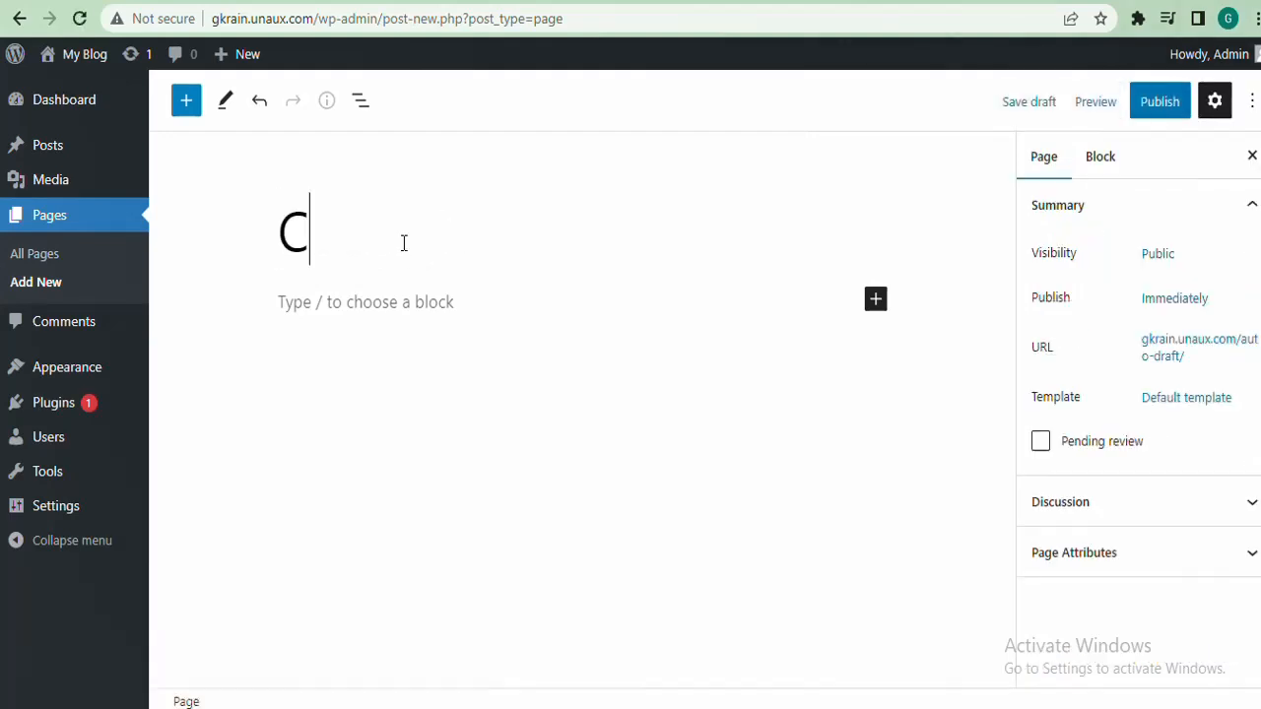
type("ontact")
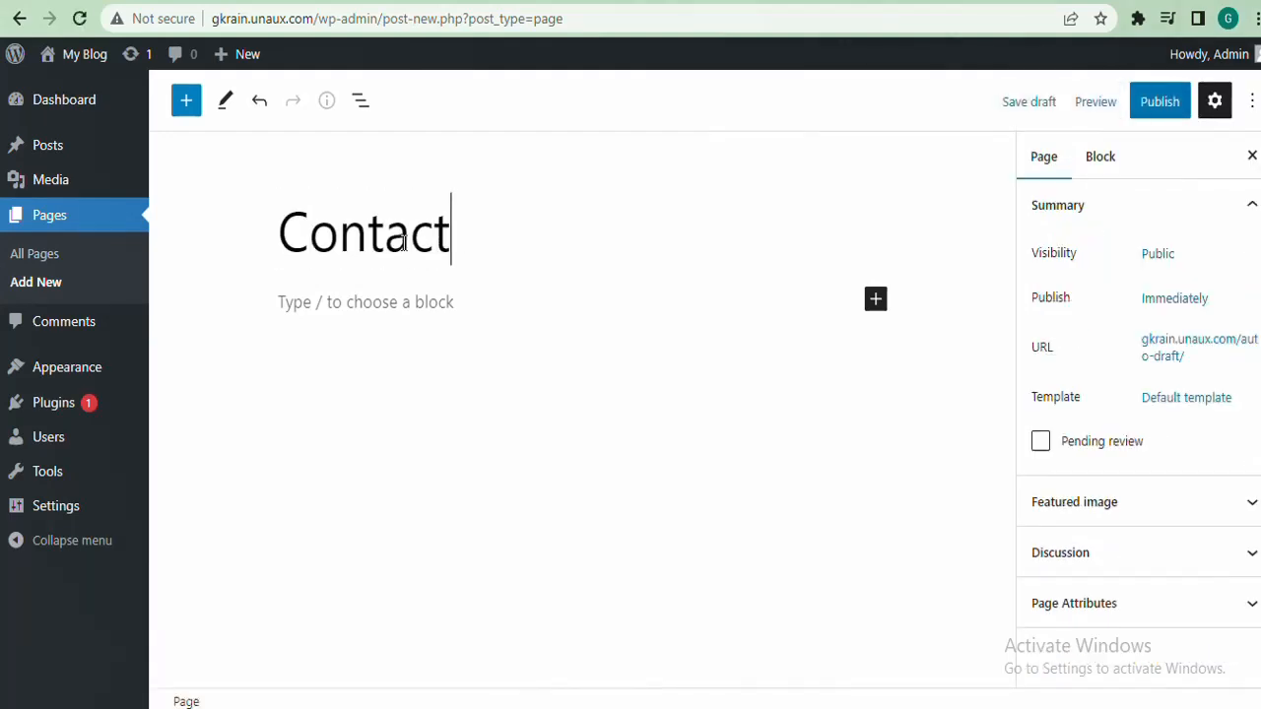
left_click(1162, 103)
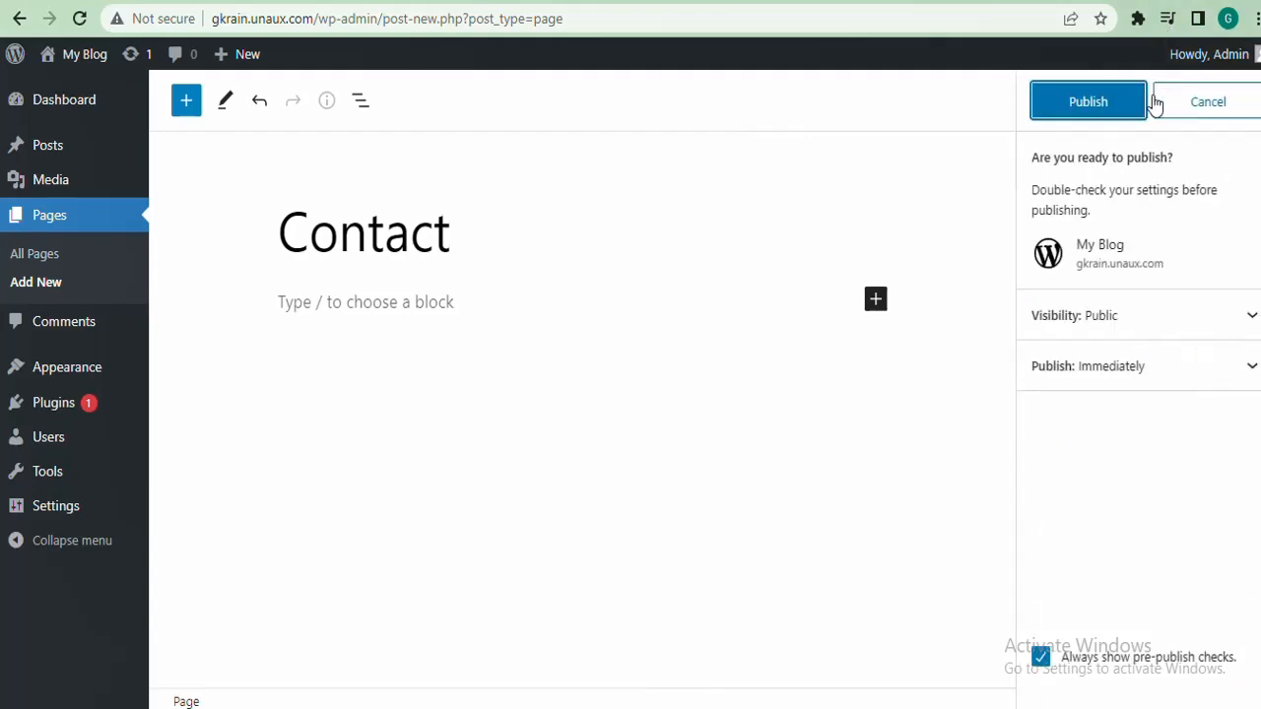
left_click(1116, 104)
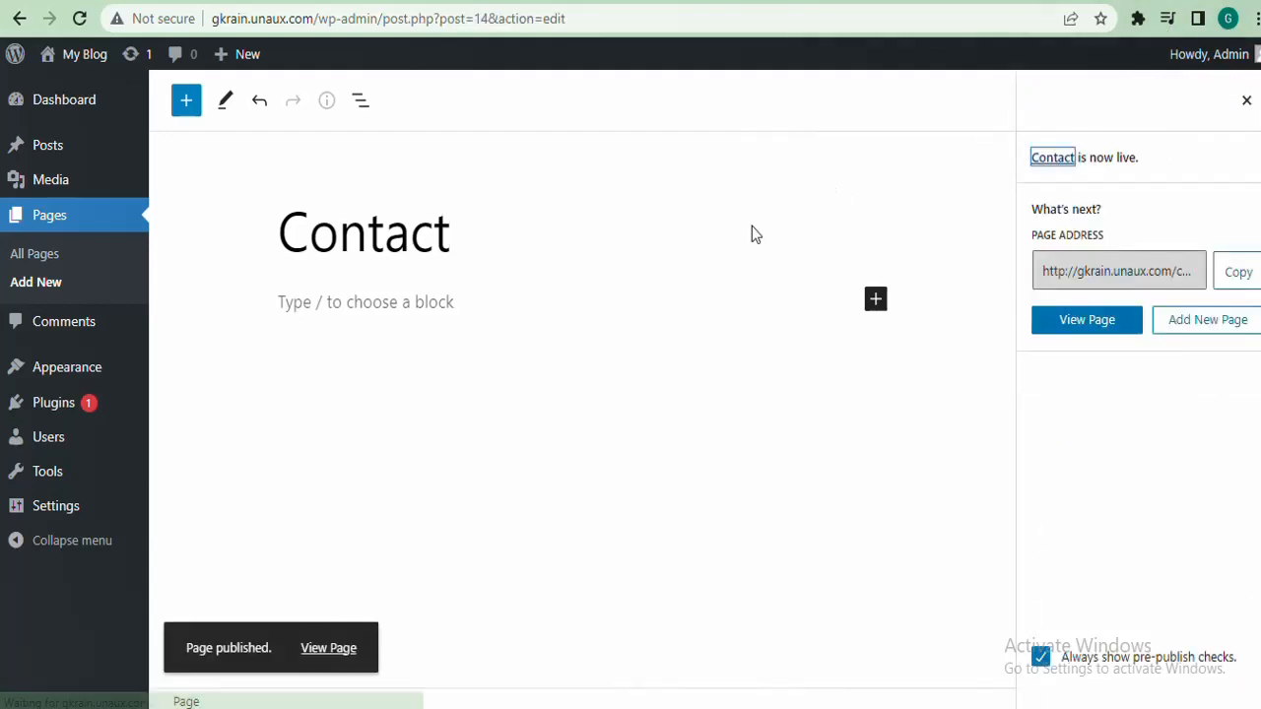
Publish a 'Services' page, then show the All Pages list
left_click(47, 284)
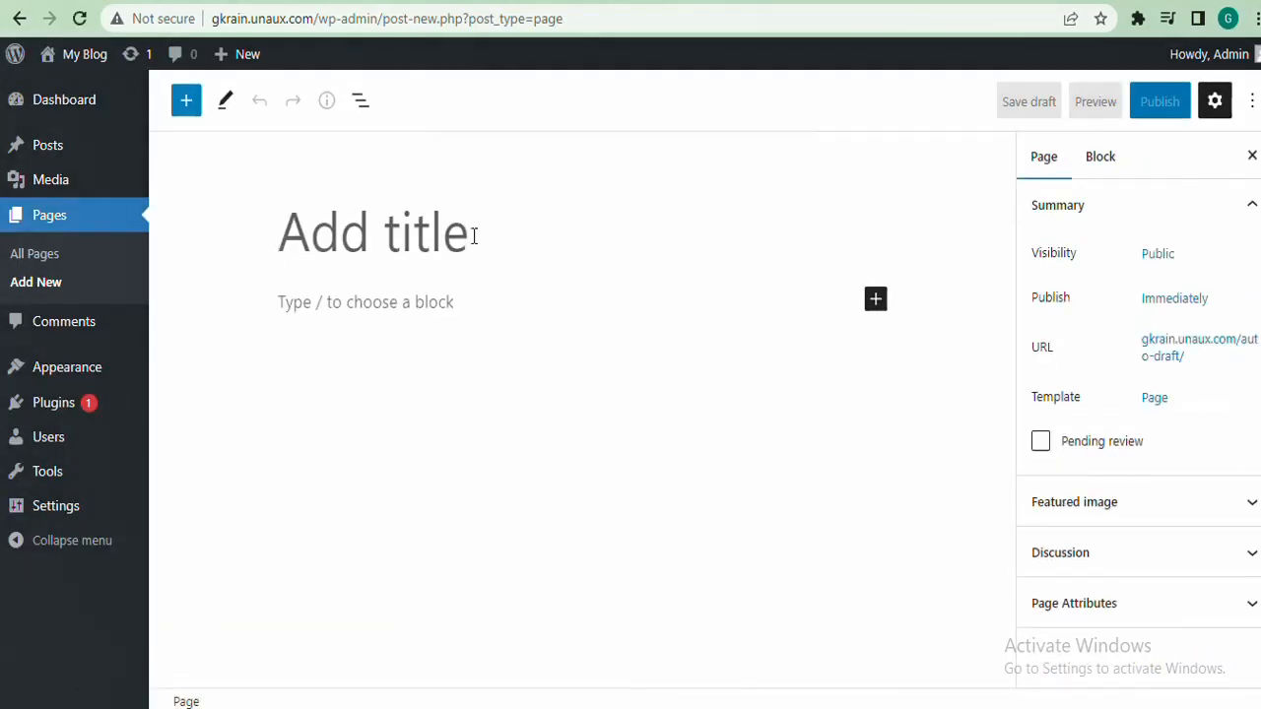
type("Ser")
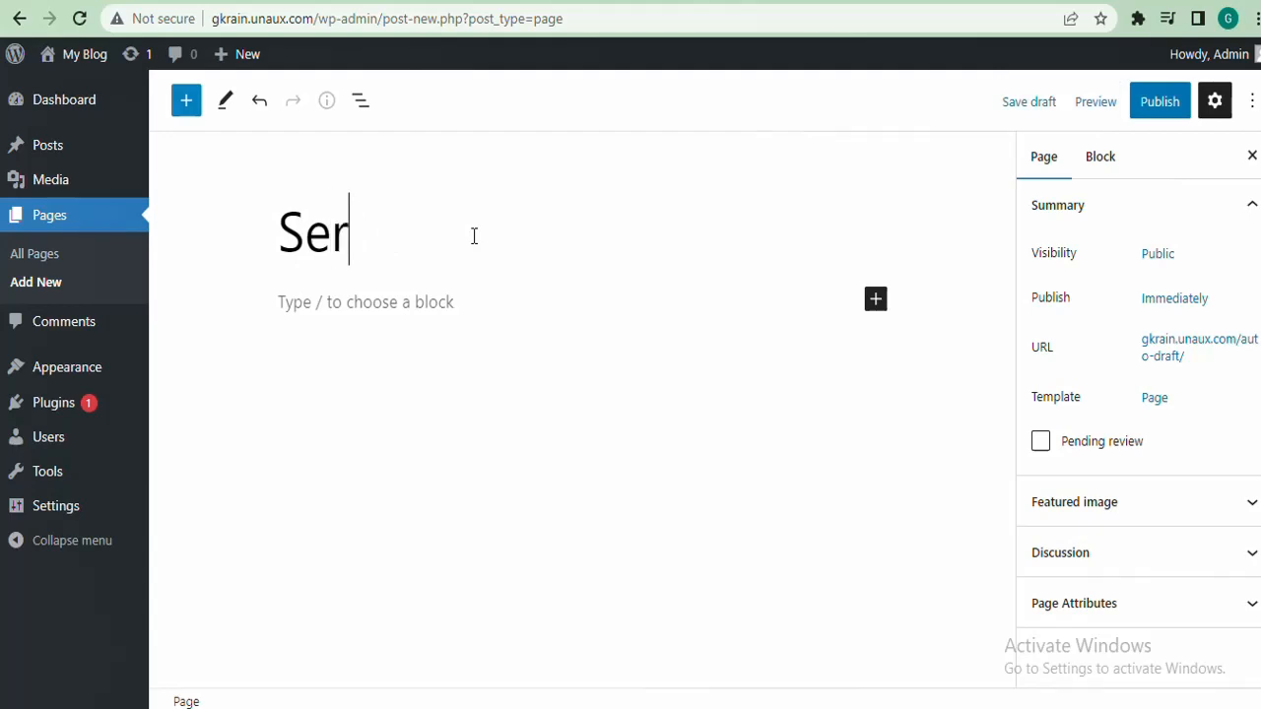
type("vices")
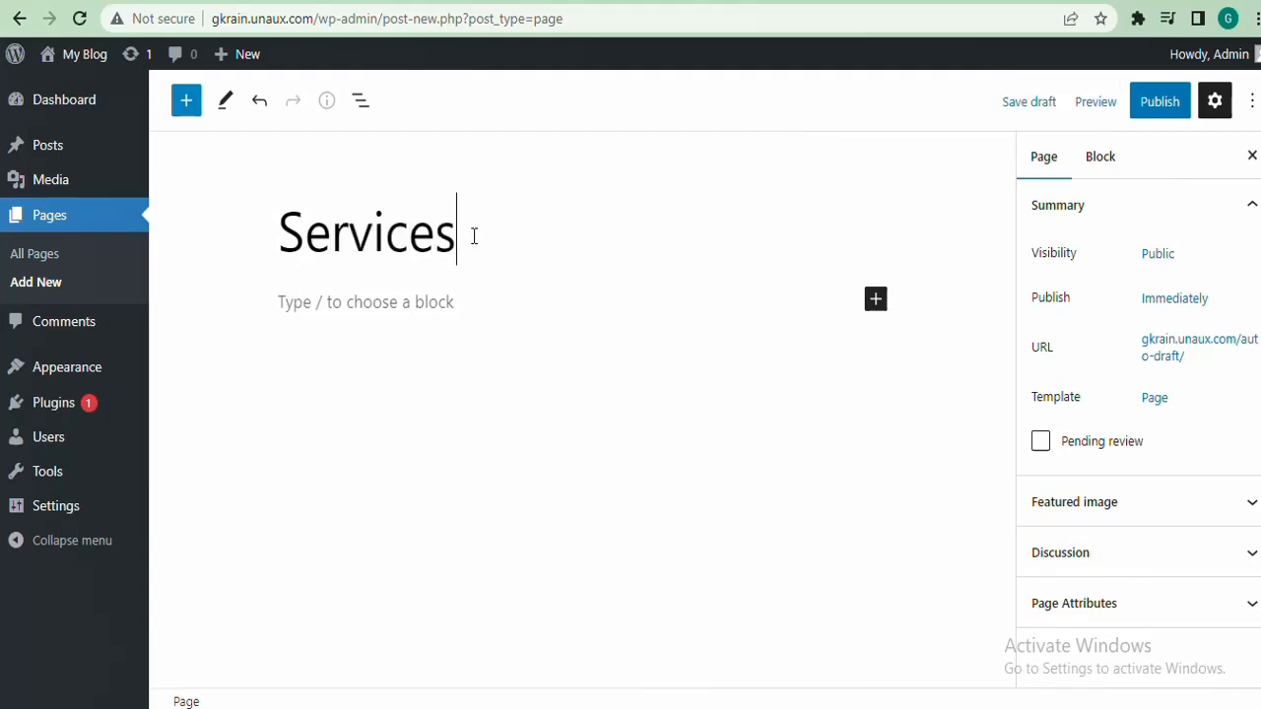
left_click(1168, 106)
left_click(1102, 103)
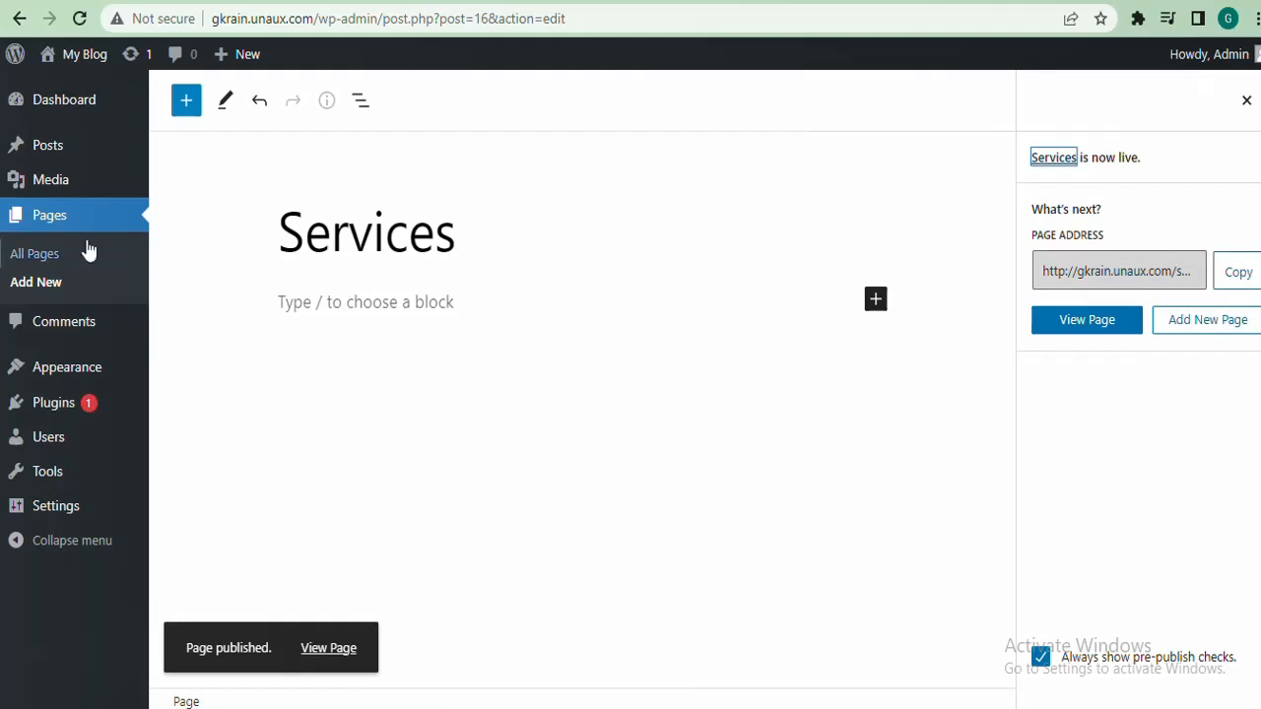
left_click(40, 259)
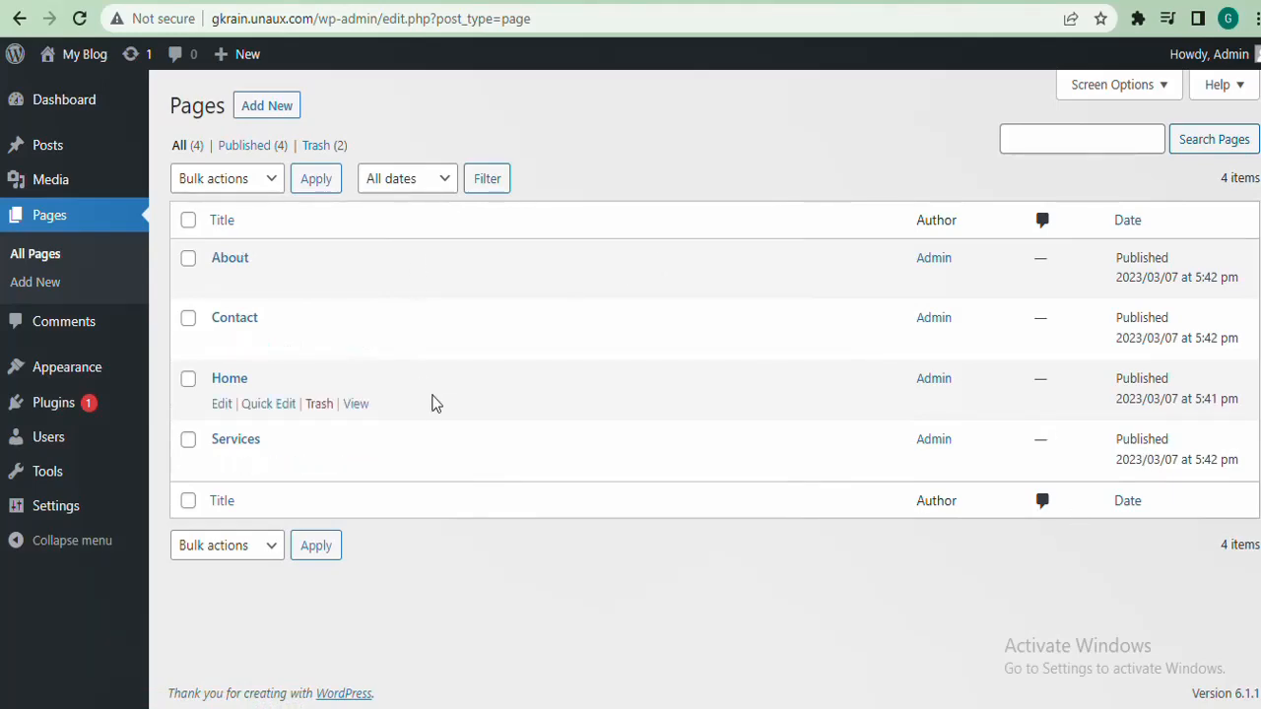
mouse_move(74, 57)
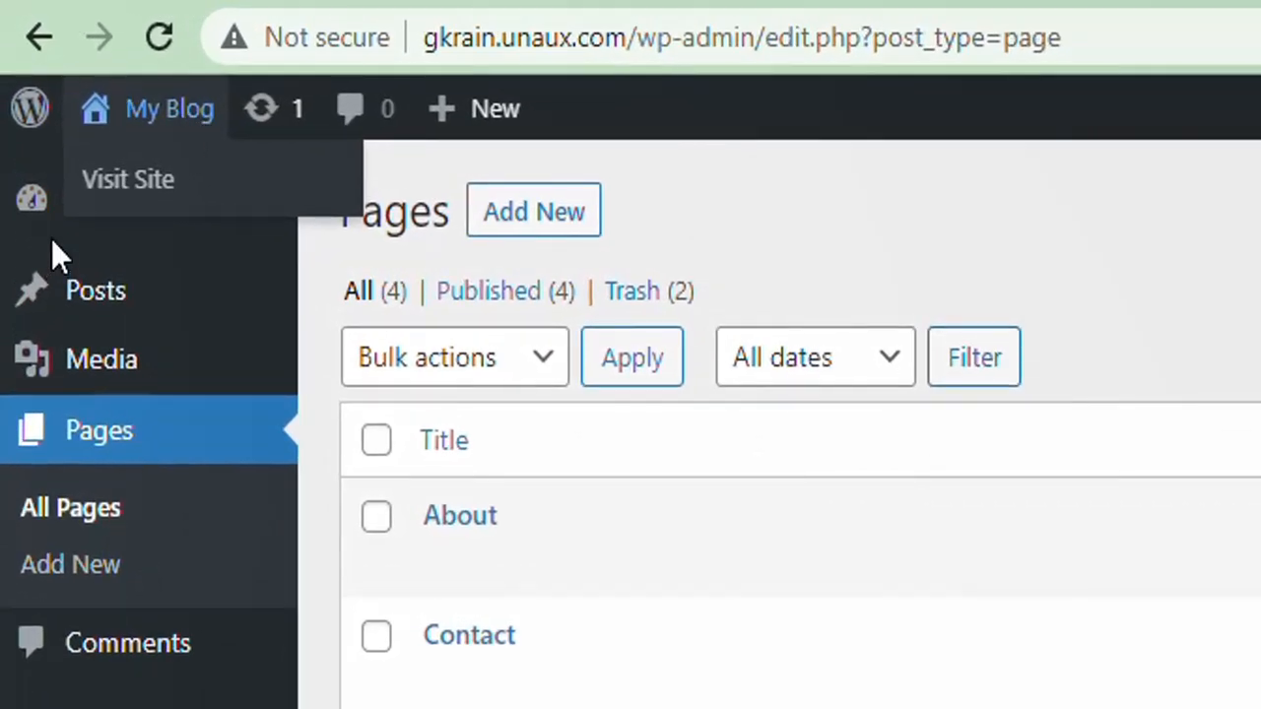
mouse_move(174, 112)
right_click(129, 202)
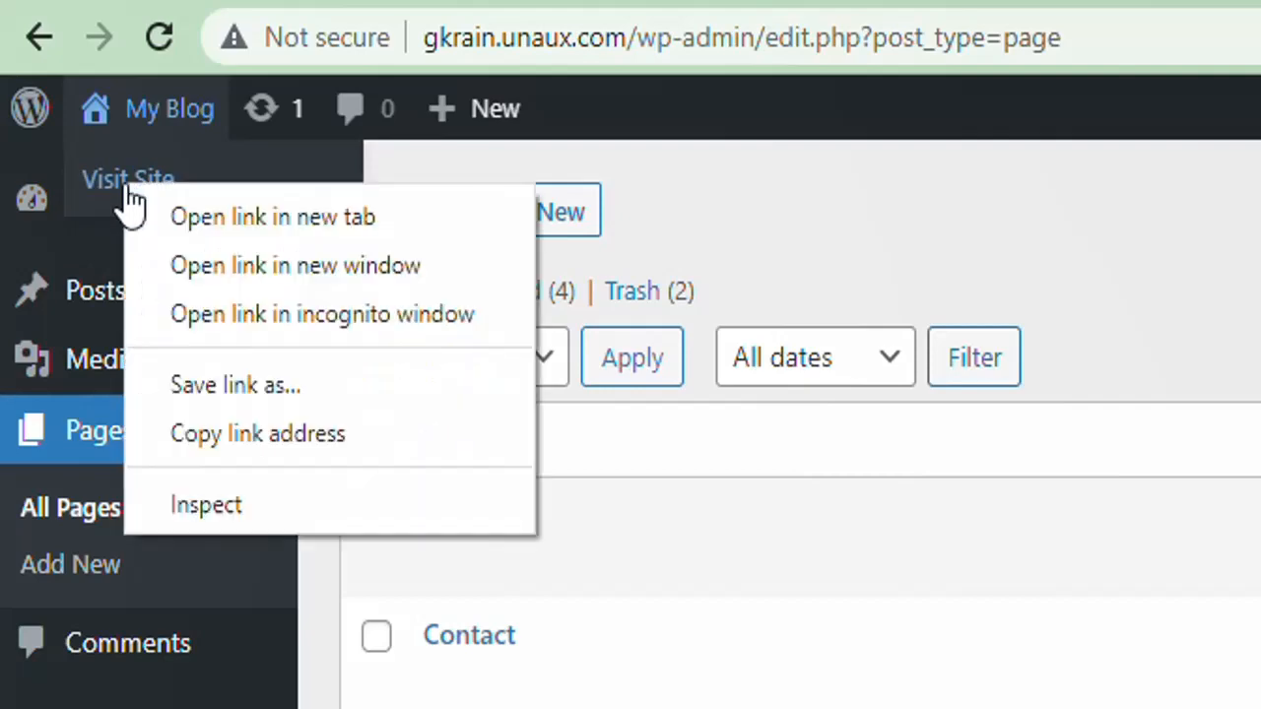
left_click(244, 216)
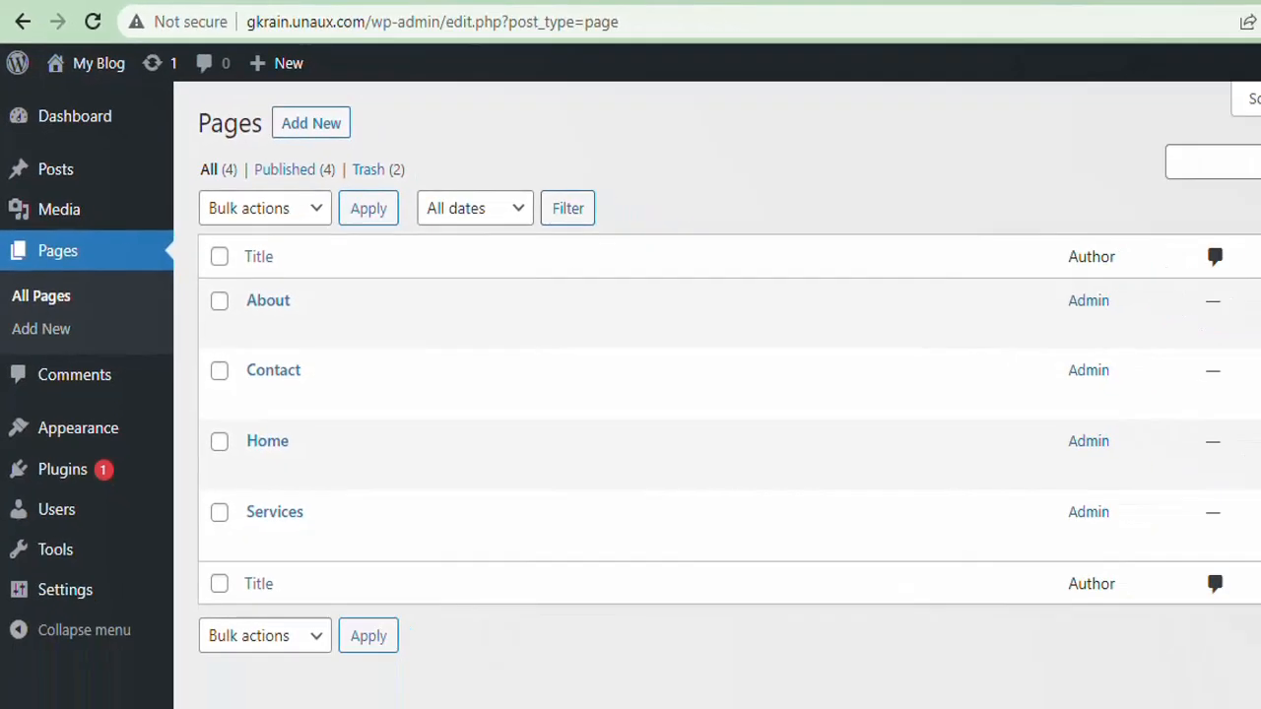
key("ctrl+Tab")
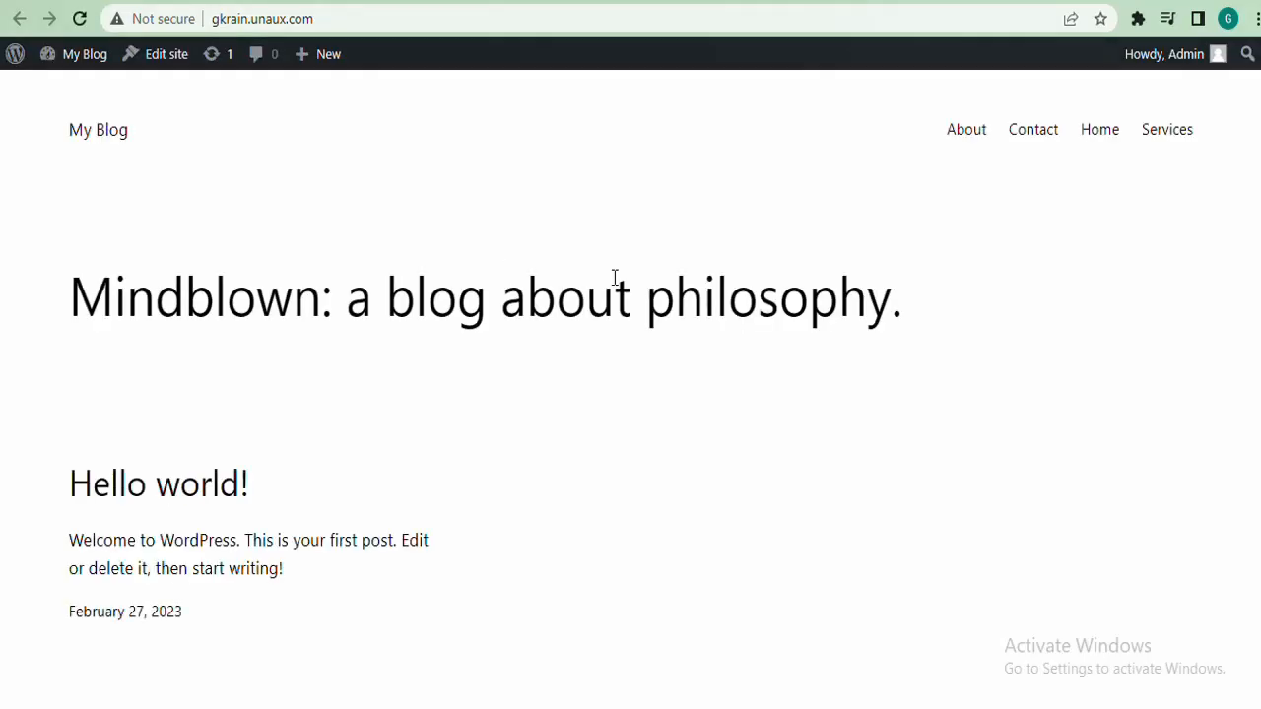
scroll(876, 148, "down", 3)
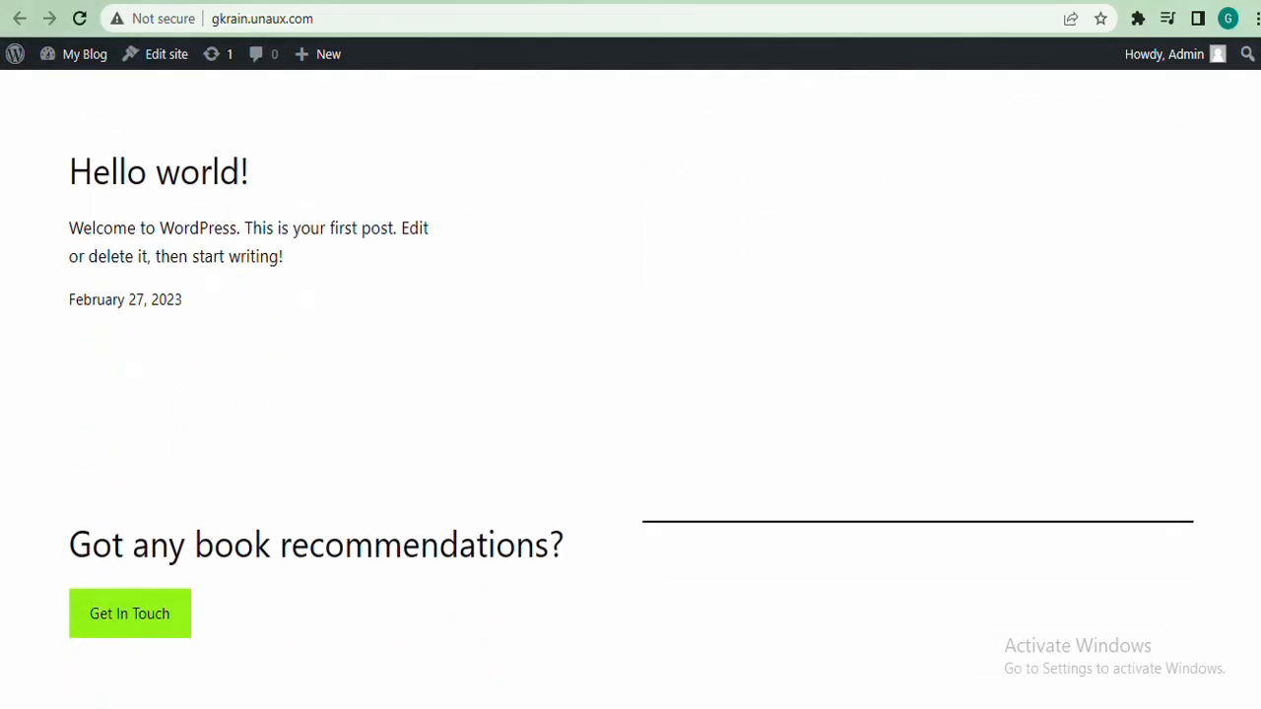
scroll(877, 148, "up", 3)
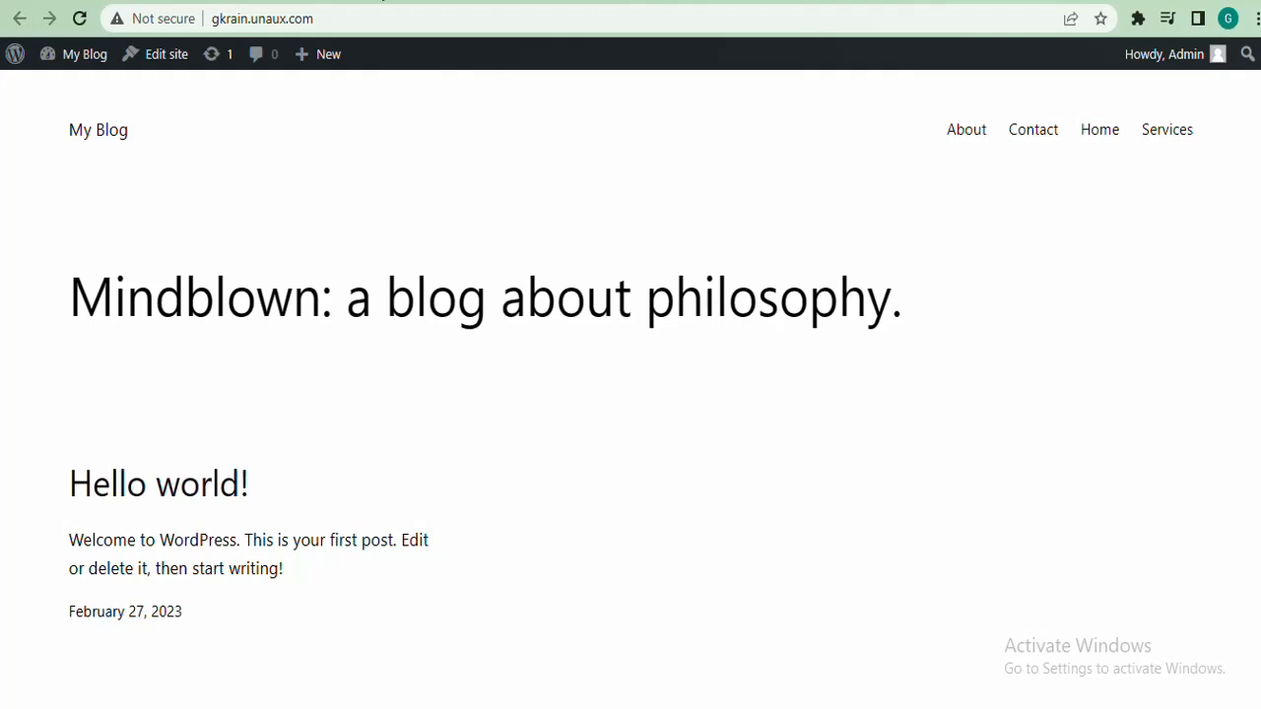
left_click(382, 0)
left_click(222, 0)
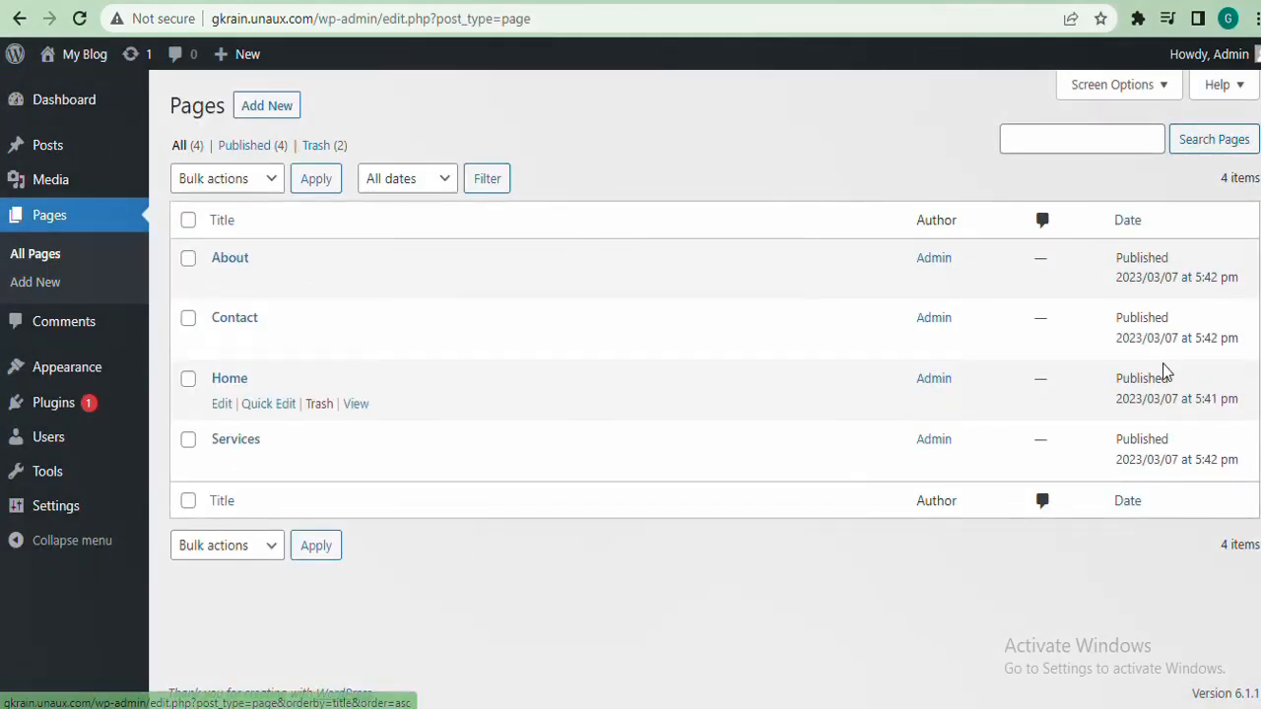
Go to Appearance > Themes to see the three installed themes, with Twenty Twenty-Three active
mouse_move(91, 372)
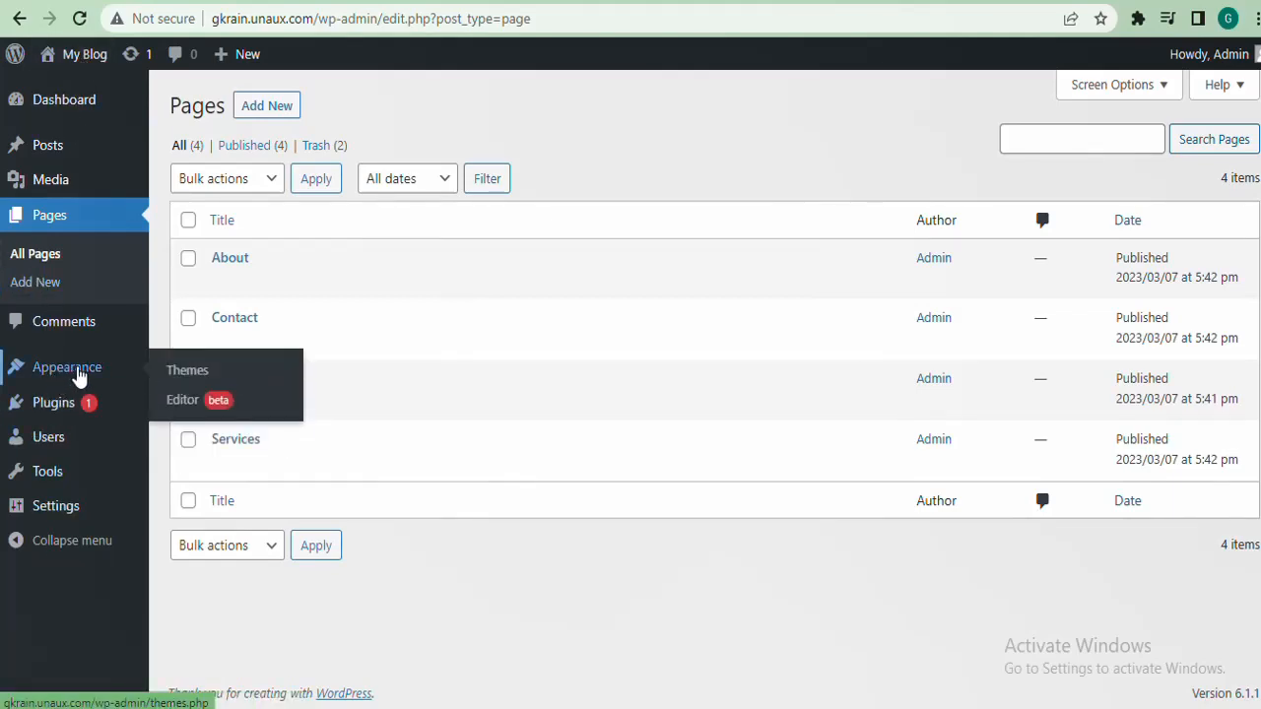
left_click(188, 374)
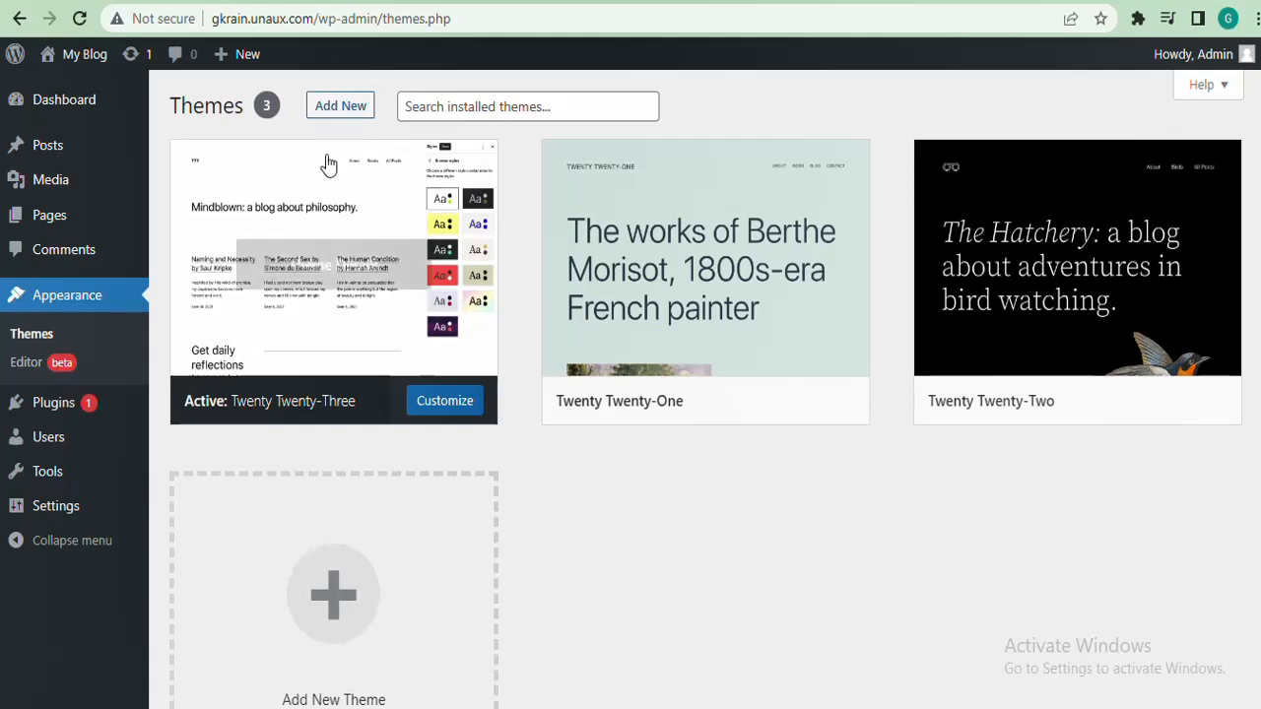
Under Add New themes, search for 'hello elementor' so Hello Elementor appears first
left_click(337, 116)
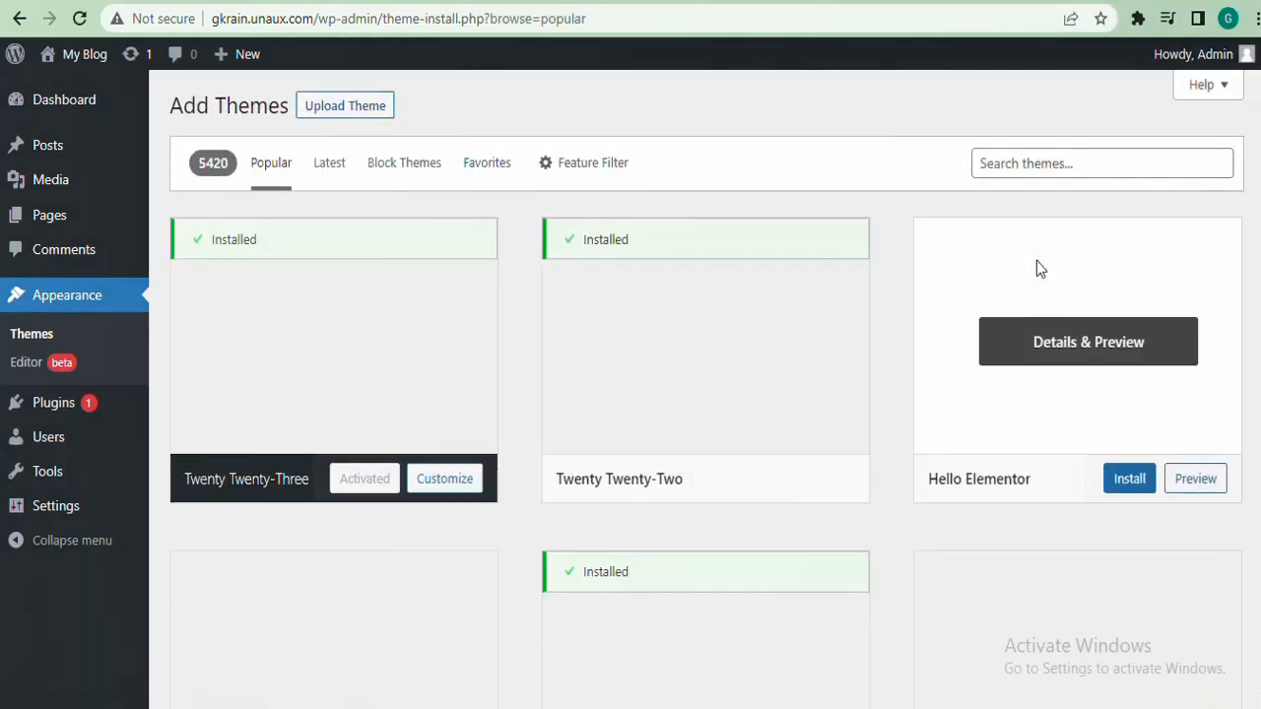
left_click(1081, 175)
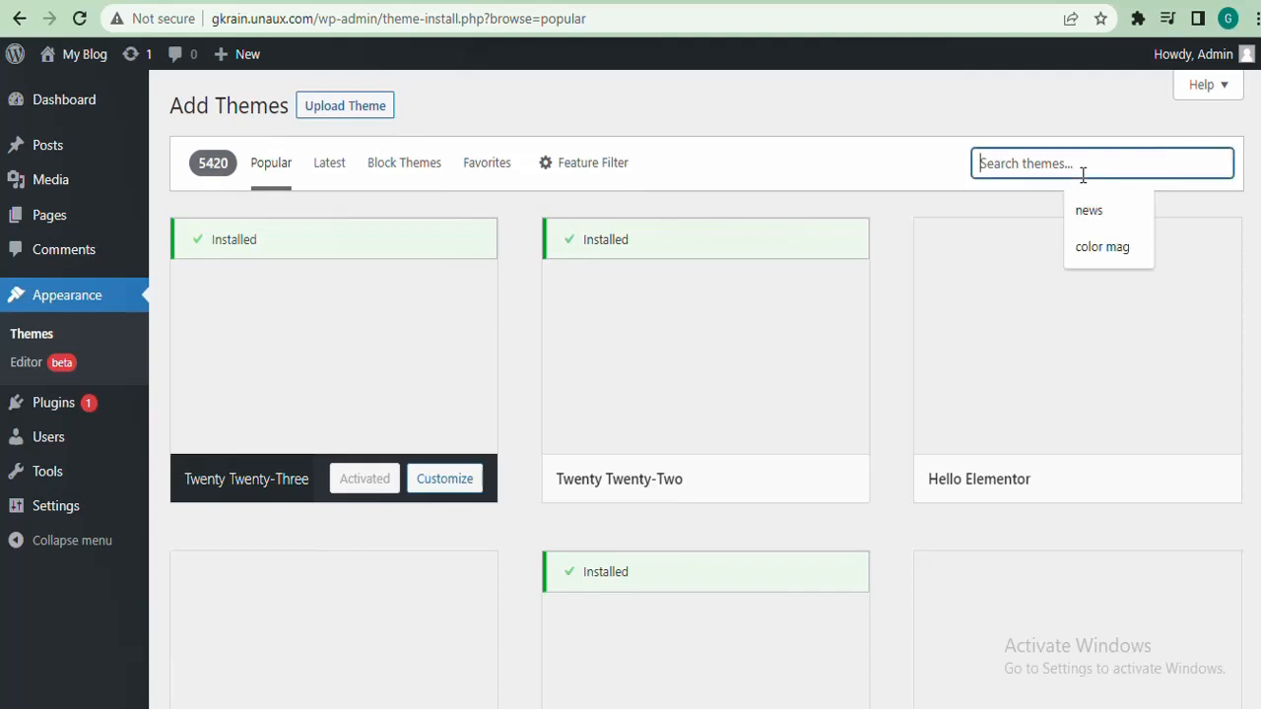
type("he")
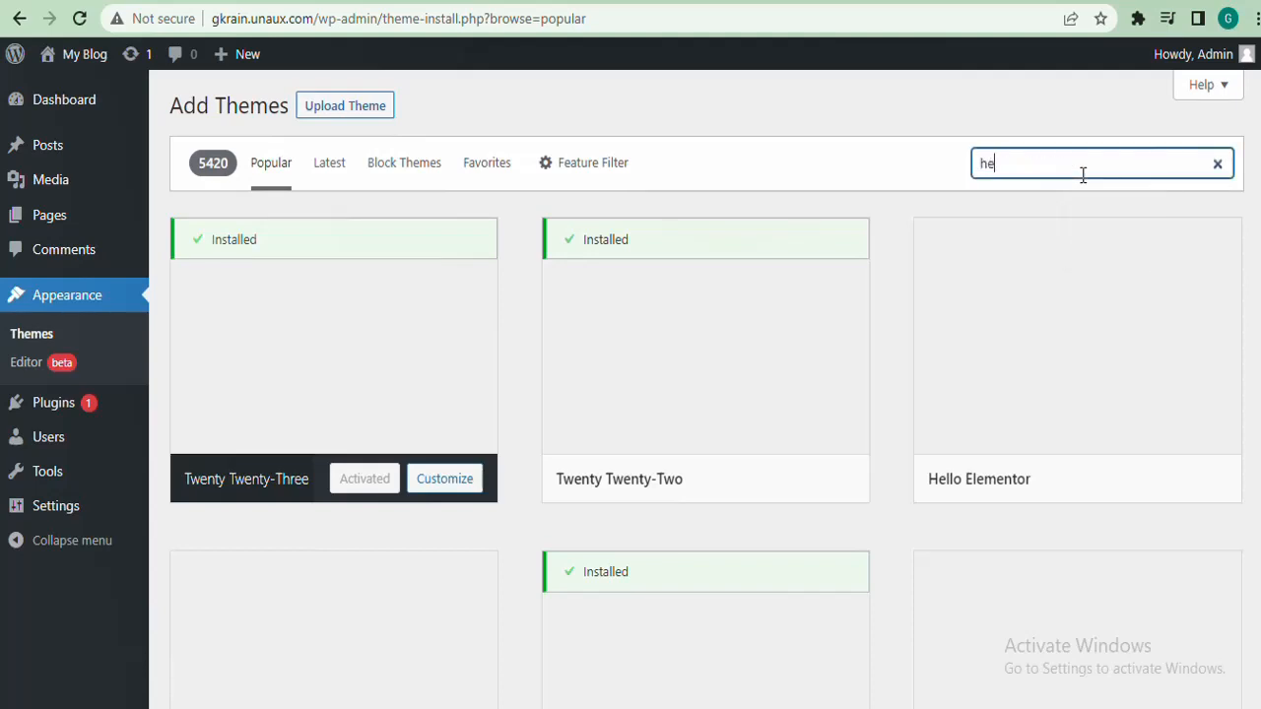
type("llo")
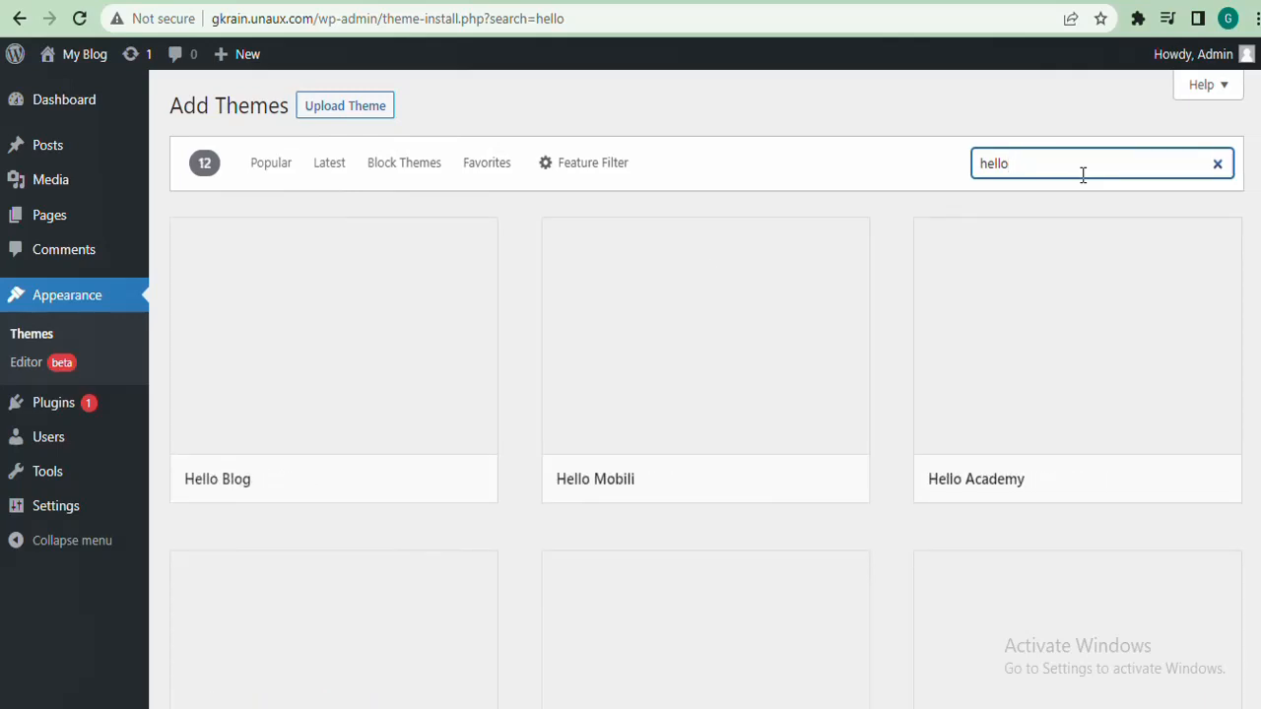
scroll(705, 389, "down", 1)
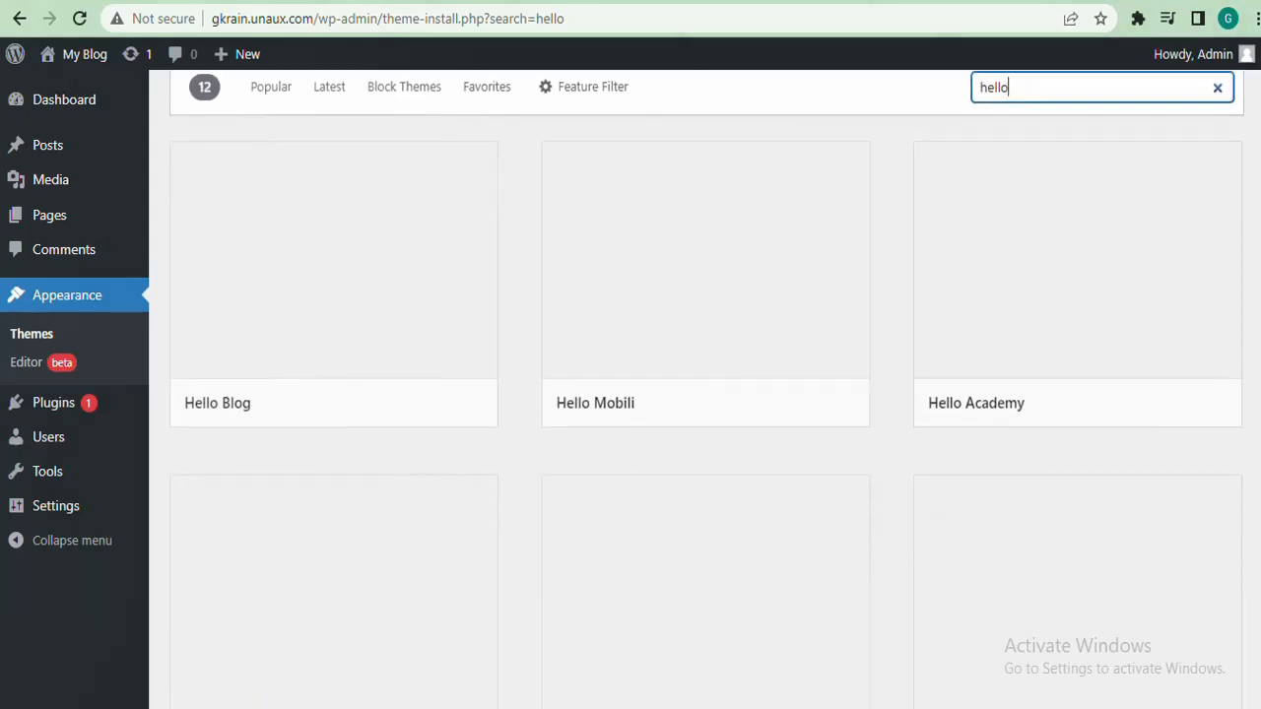
scroll(706, 389, "up", 1)
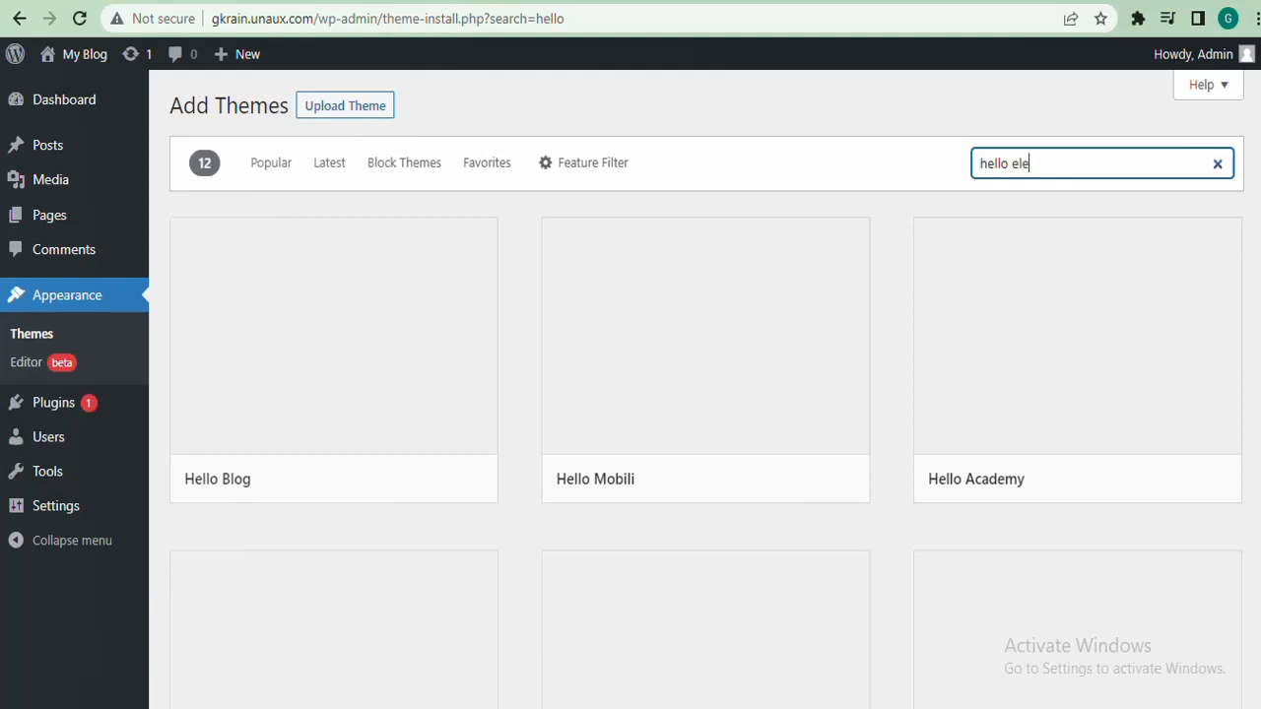
type("mentor")
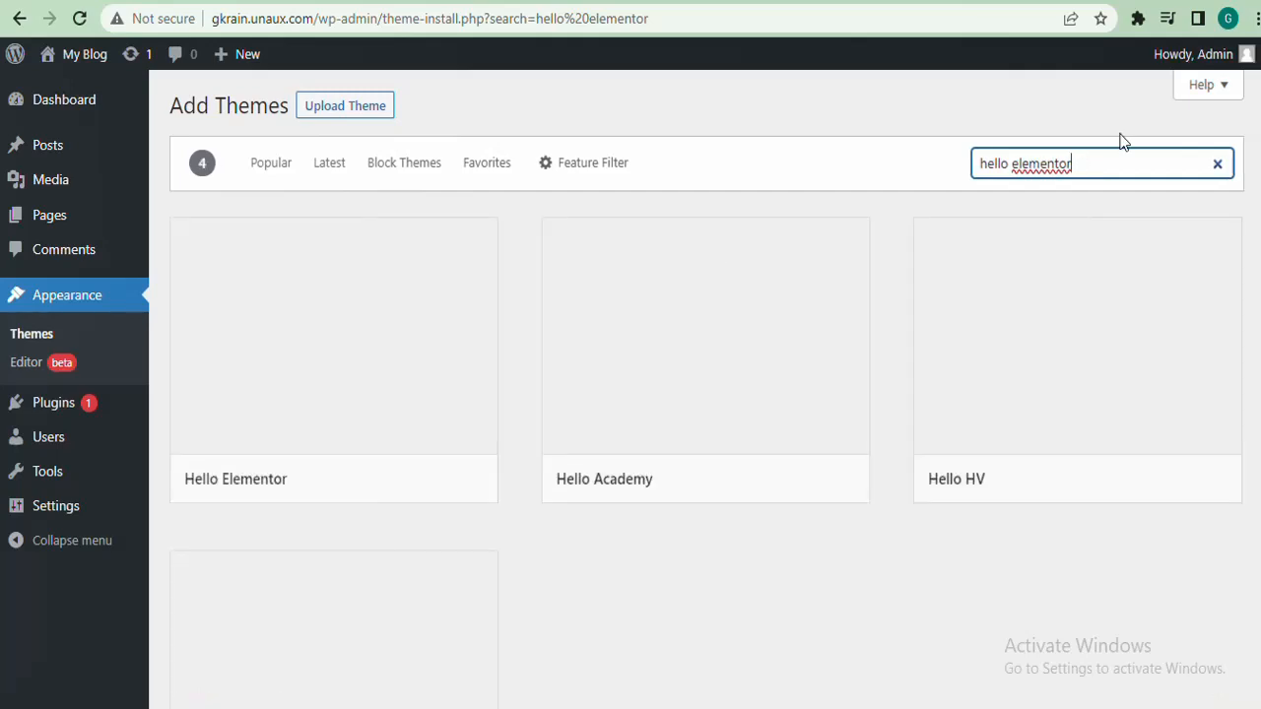
mouse_move(360, 500)
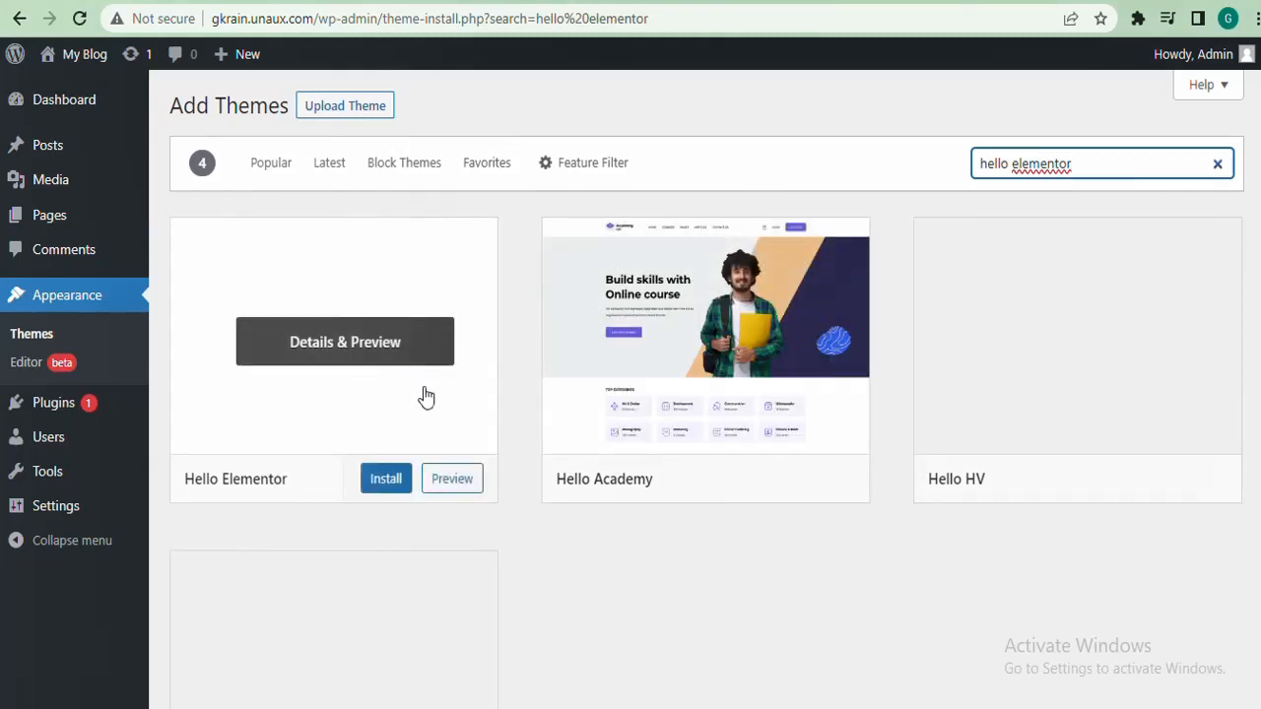
mouse_move(343, 423)
Install and activate the Hello Elementor theme, then reload the Themes page
left_click(385, 484)
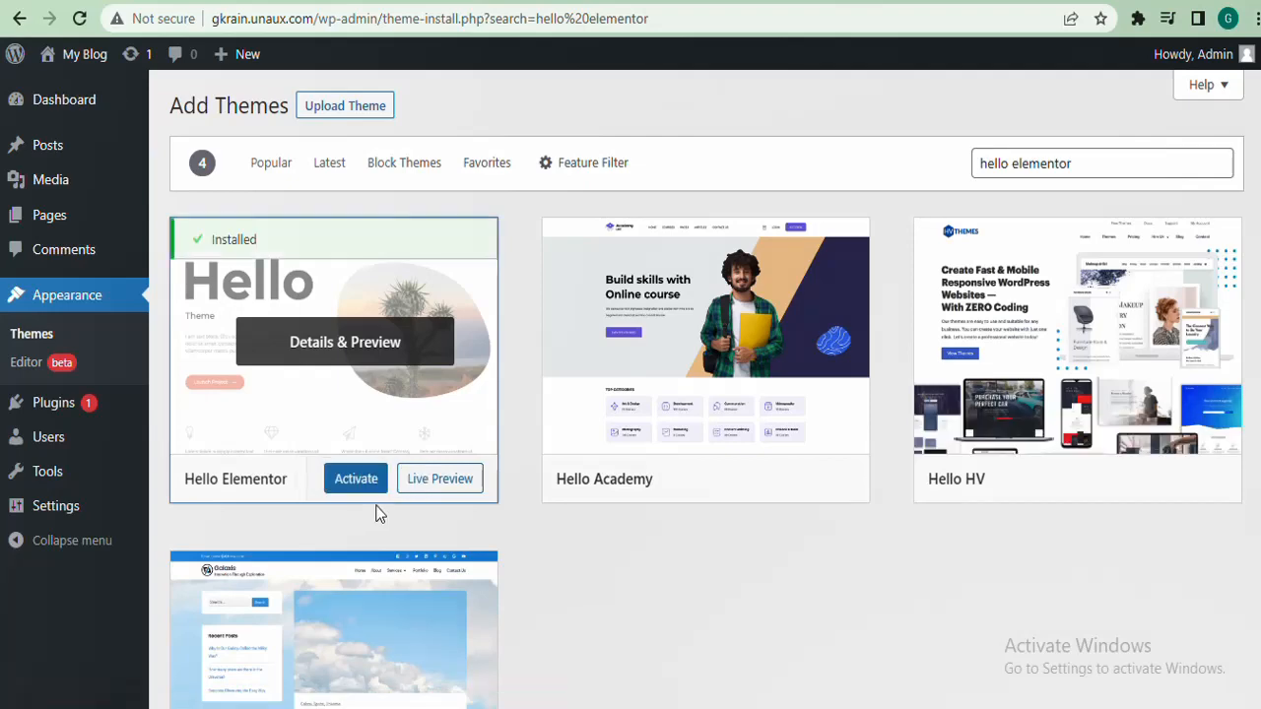
left_click(358, 479)
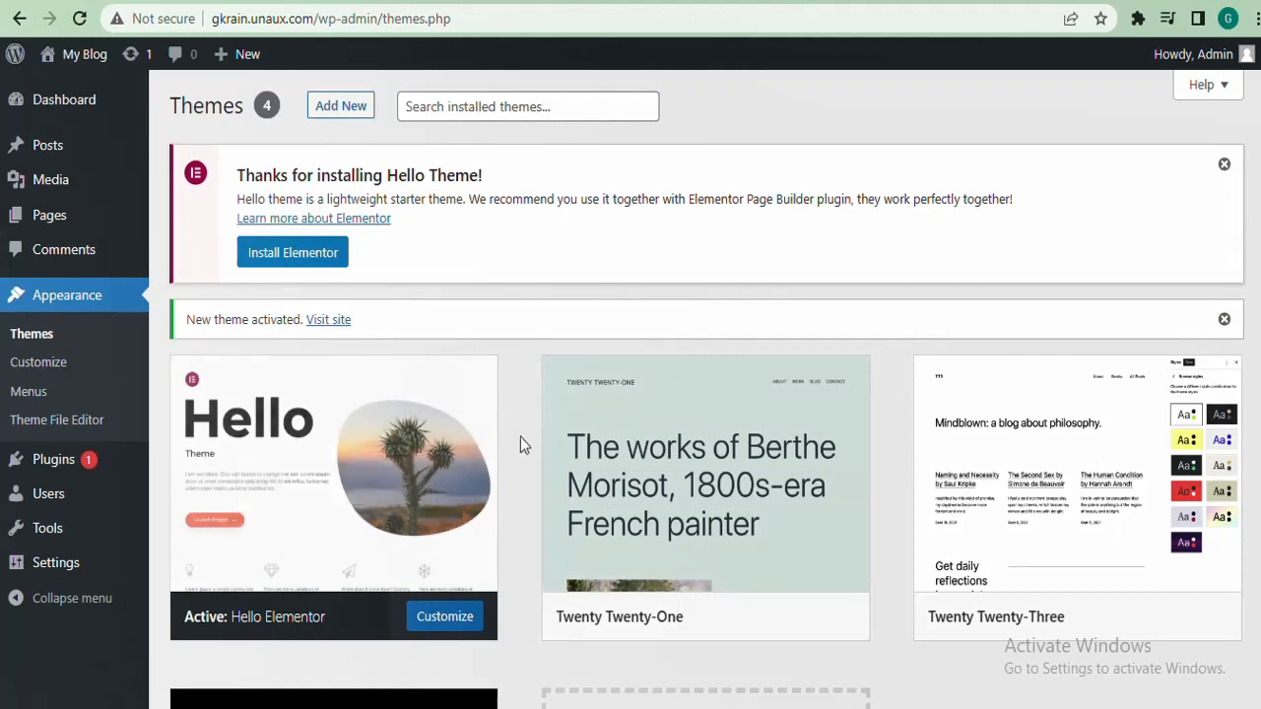
scroll(670, 493, "down", 1)
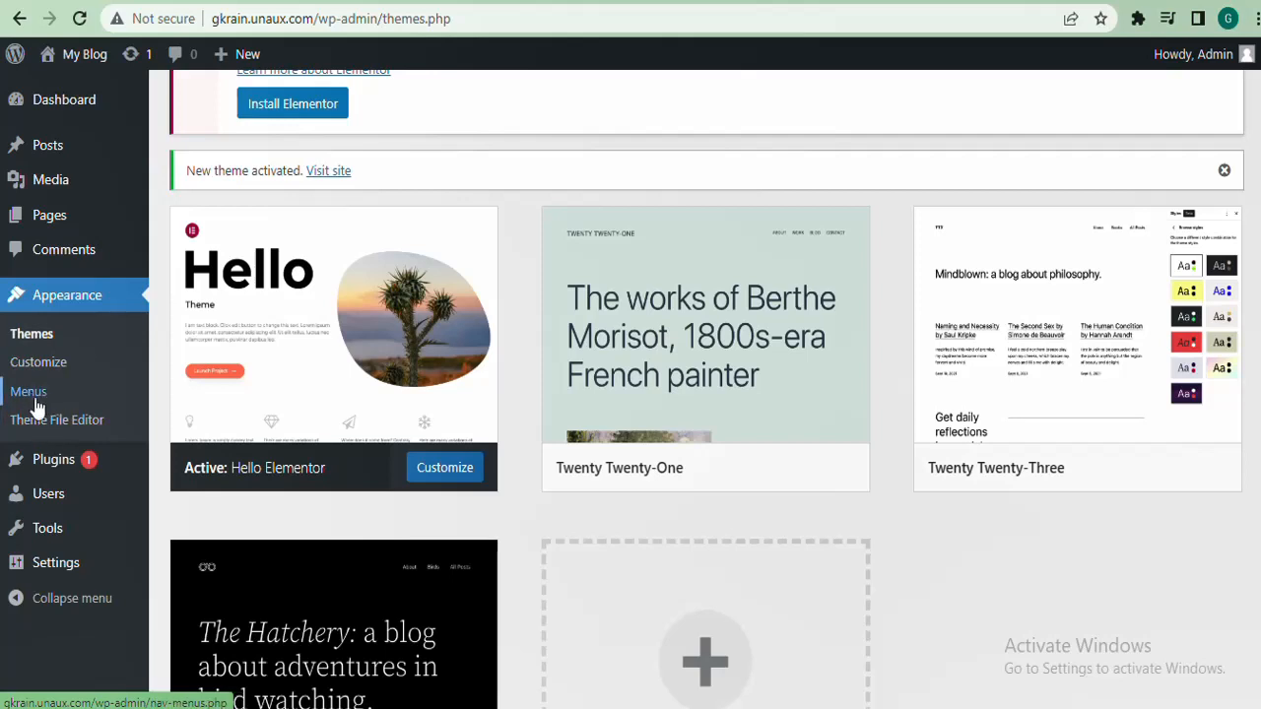
left_click(503, 21)
key("Return")
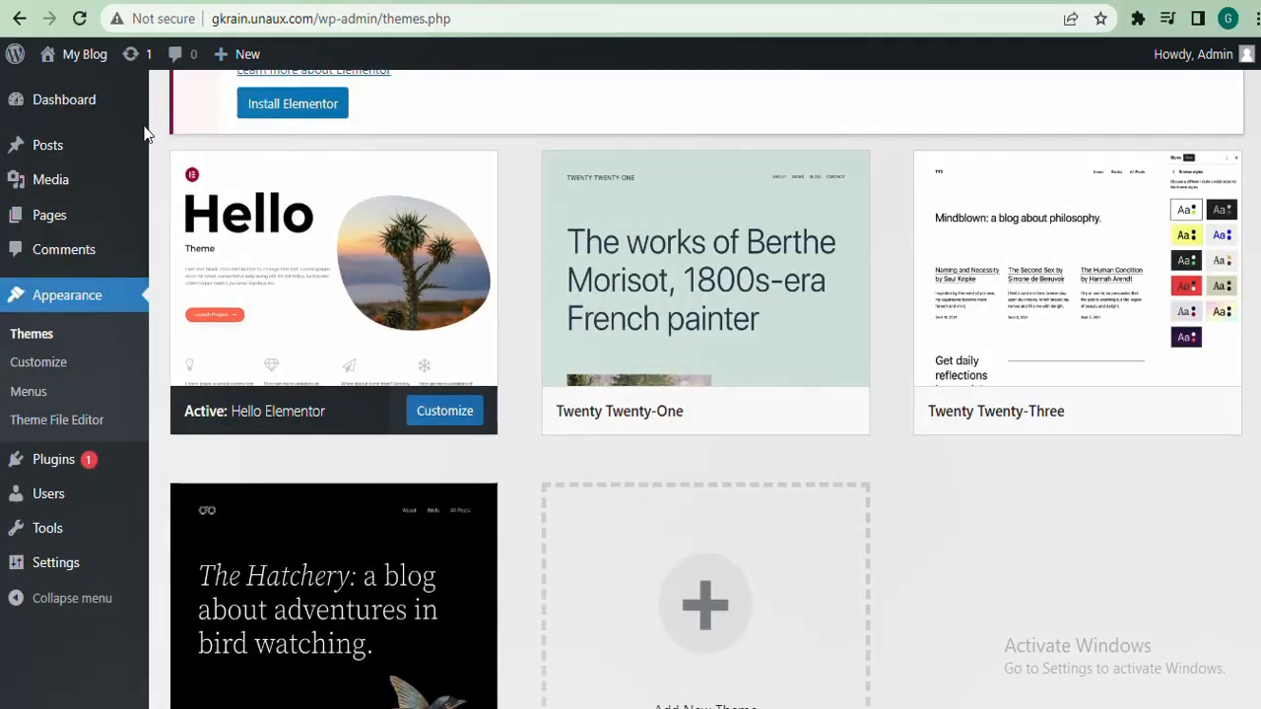
Return to the Dashboard, which shows the Hello Theme thank-you notice
left_click(38, 100)
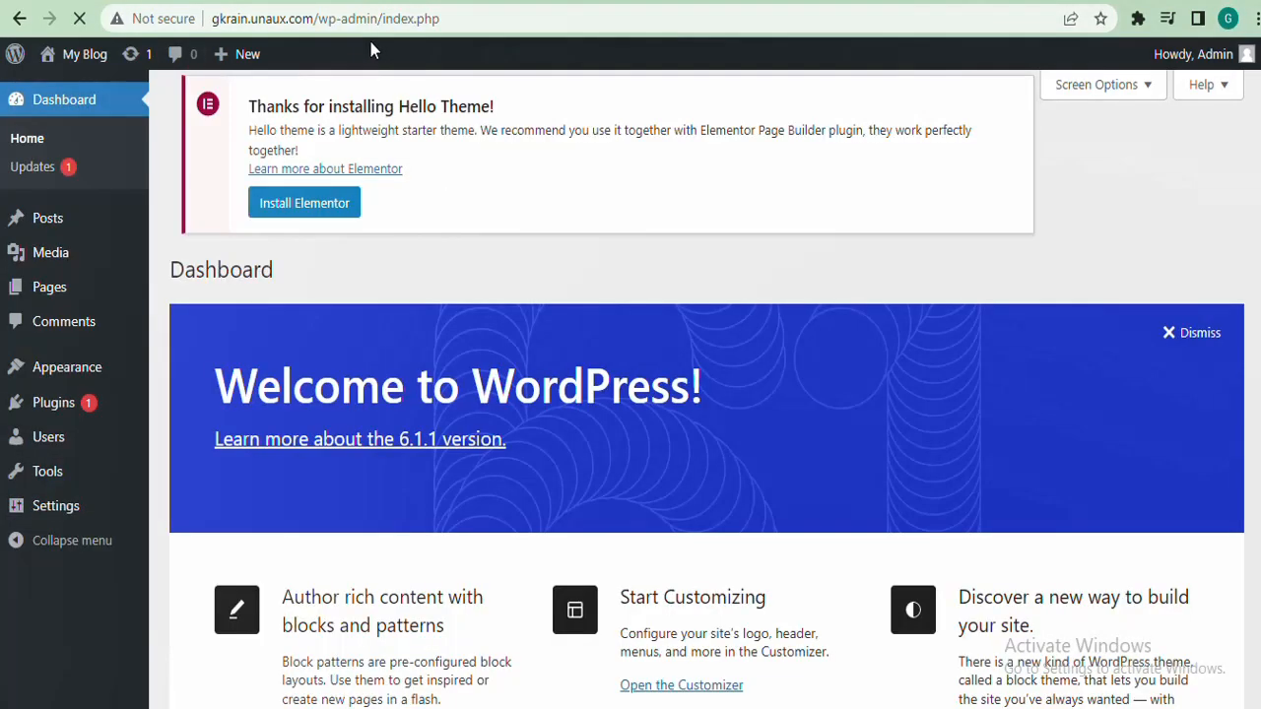
mouse_move(91, 373)
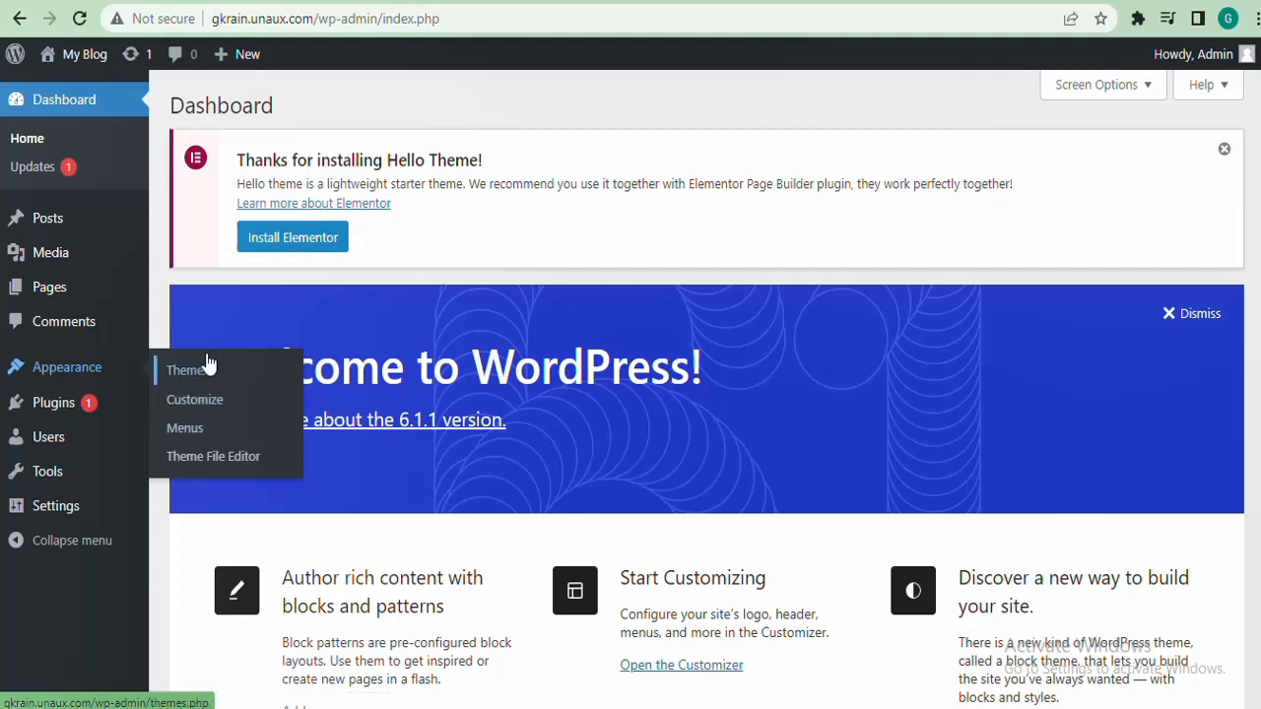
Open Appearance > Menus, where no menu has been created yet
left_click(197, 433)
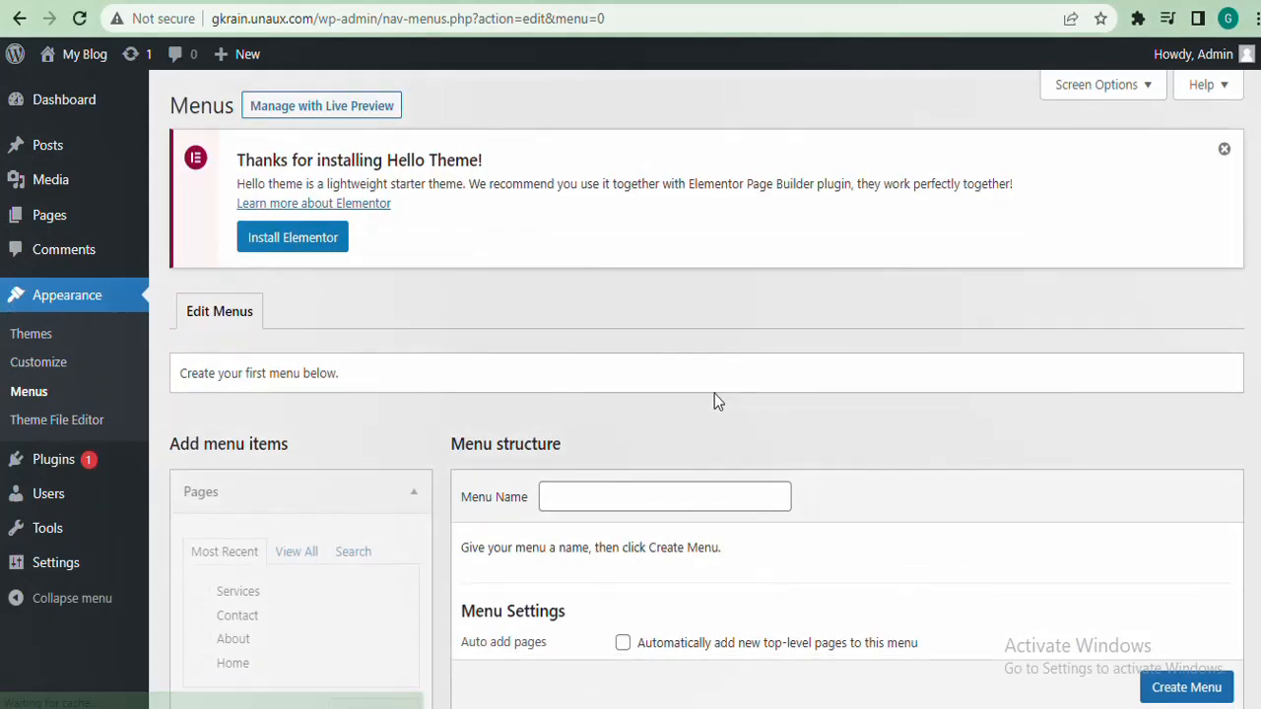
scroll(706, 394, "down", 4)
scroll(707, 394, "up", 4)
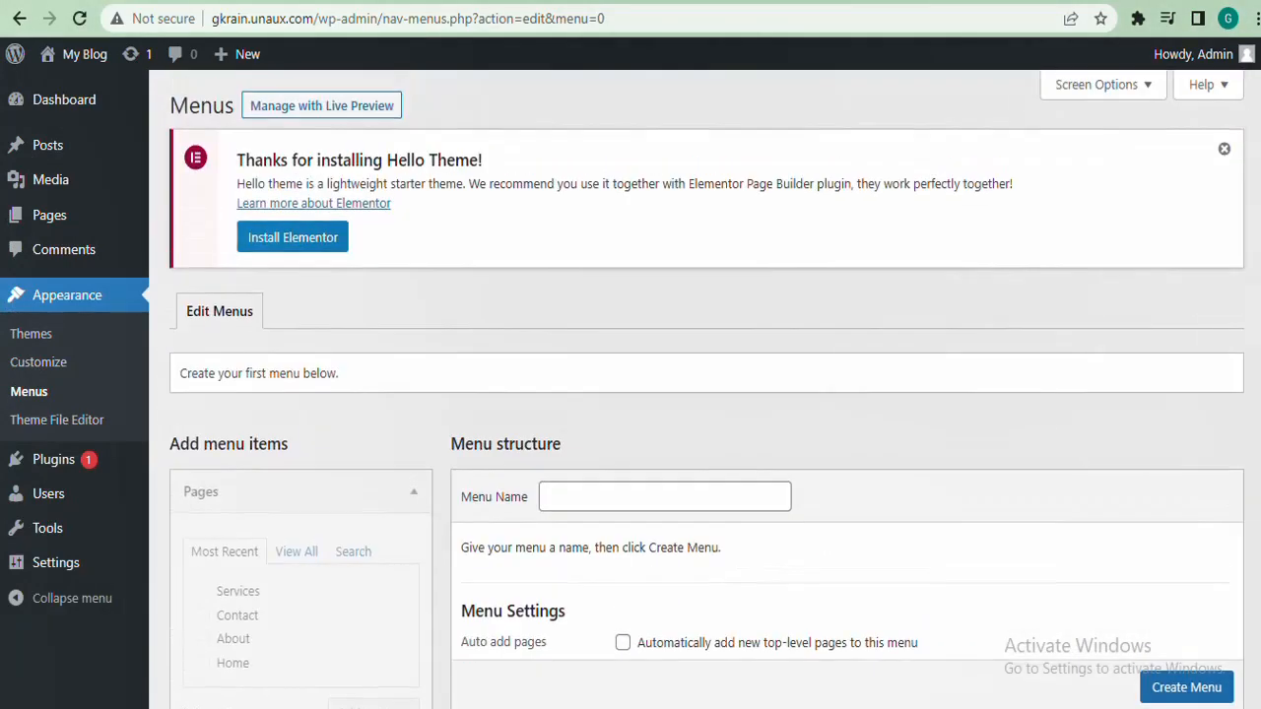
scroll(706, 394, "down", 1)
scroll(706, 394, "down", 1)
scroll(706, 394, "up", 2)
Reload the live Home page to see it restyled by Hello Elementor, then return to Menus
left_click(524, 16)
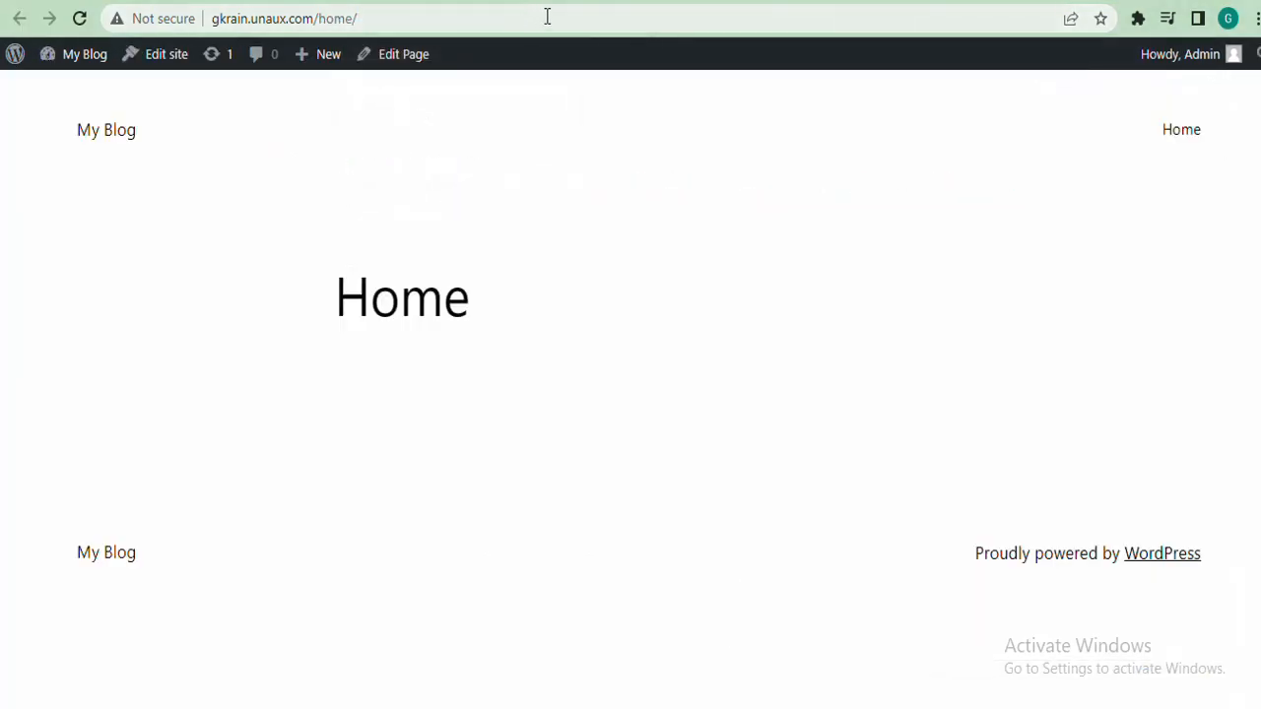
left_click(547, 16)
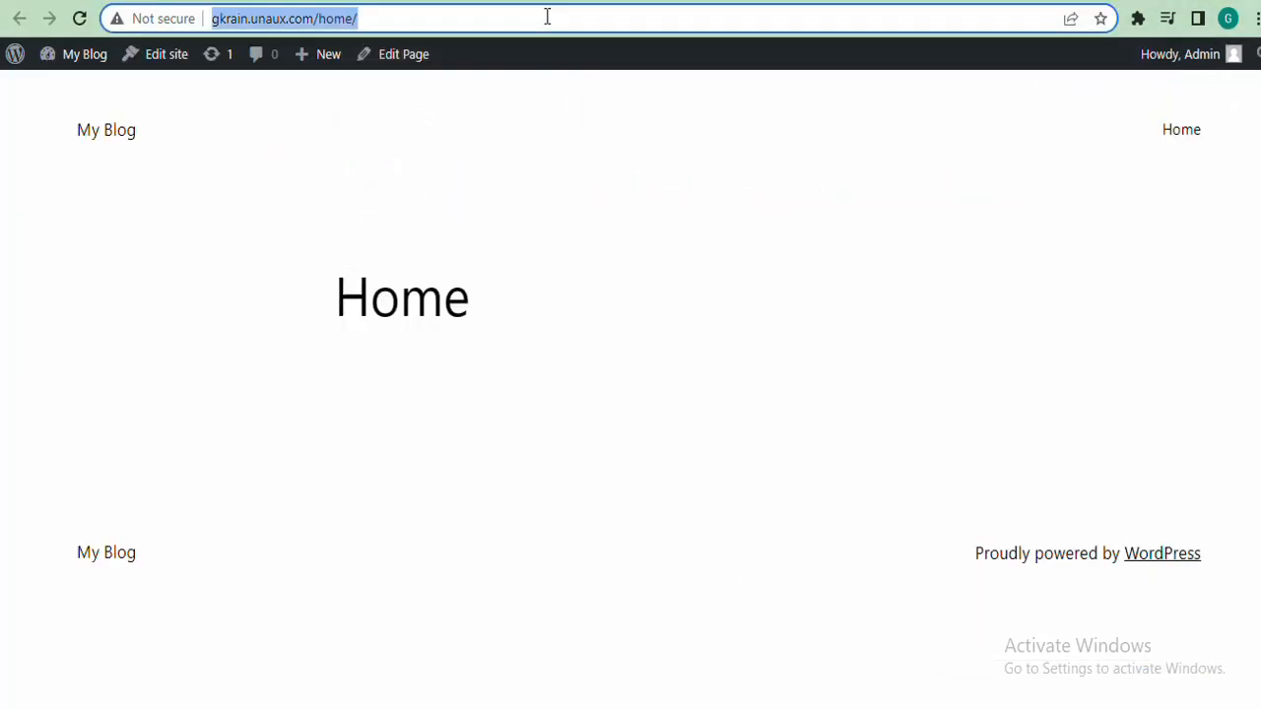
key("Return")
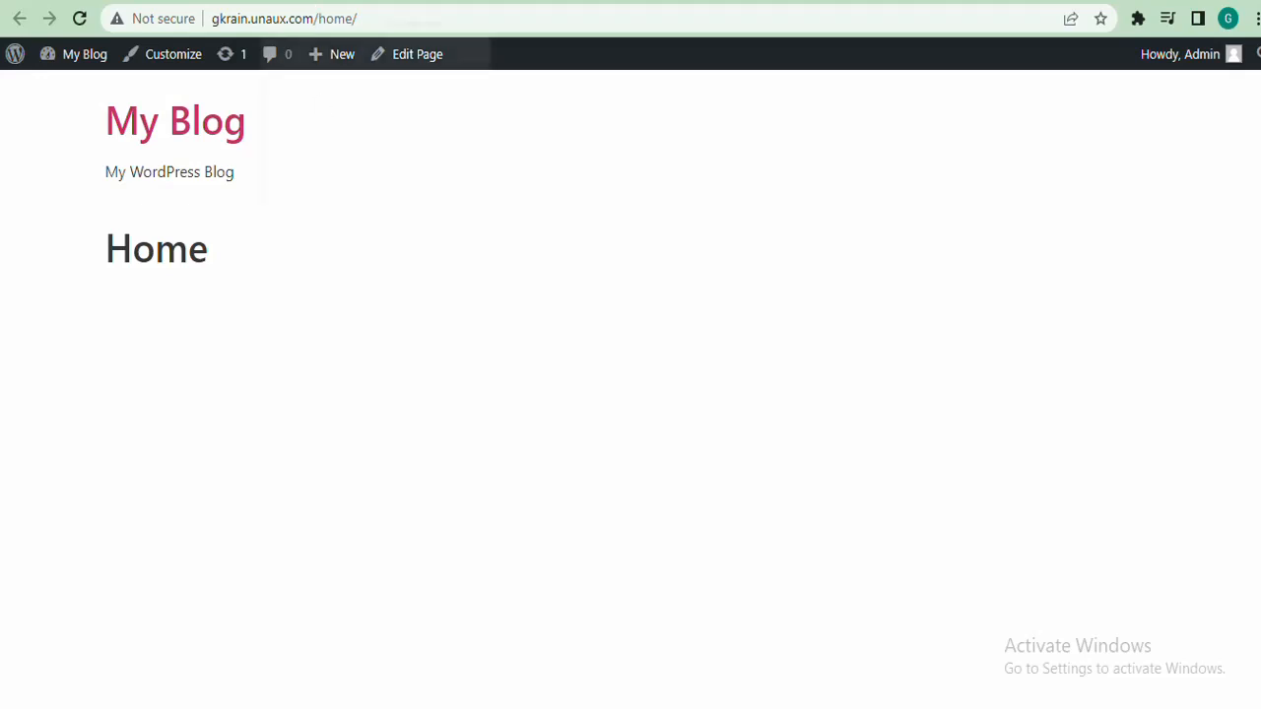
left_click(330, 1)
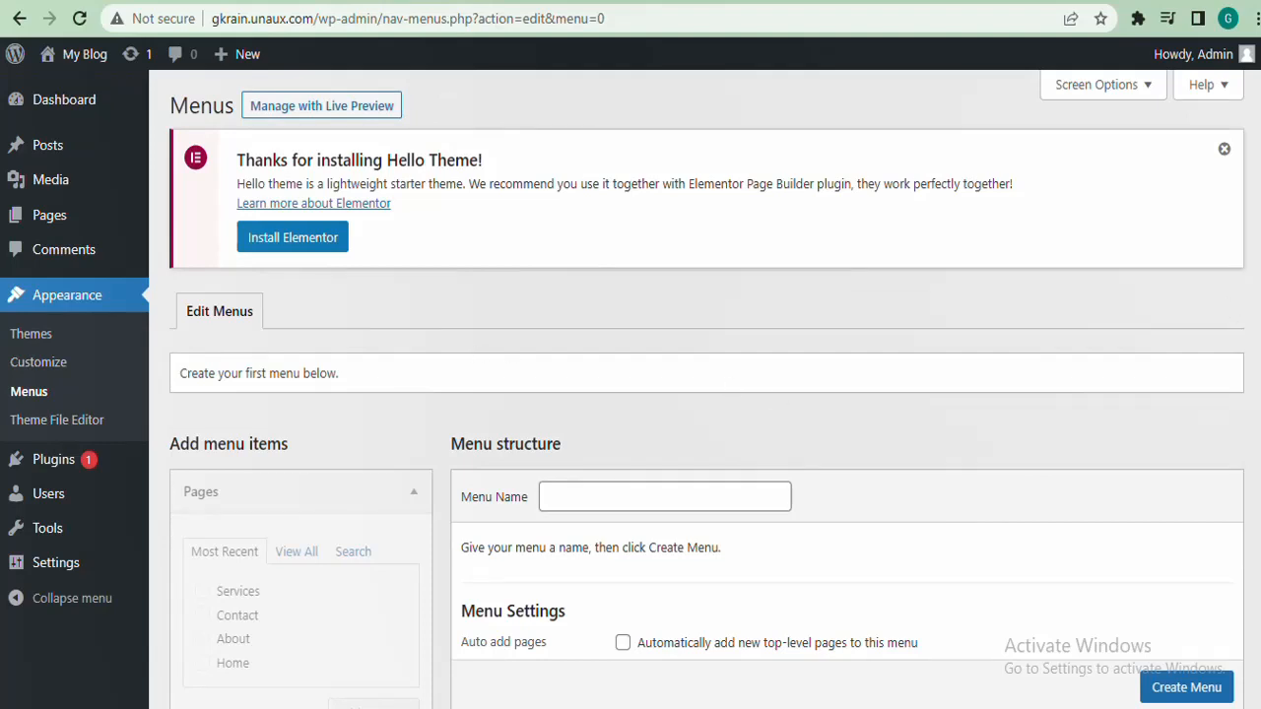
Create a menu named 'Main Menu' with the Header display location ticked
scroll(705, 394, "down", 2)
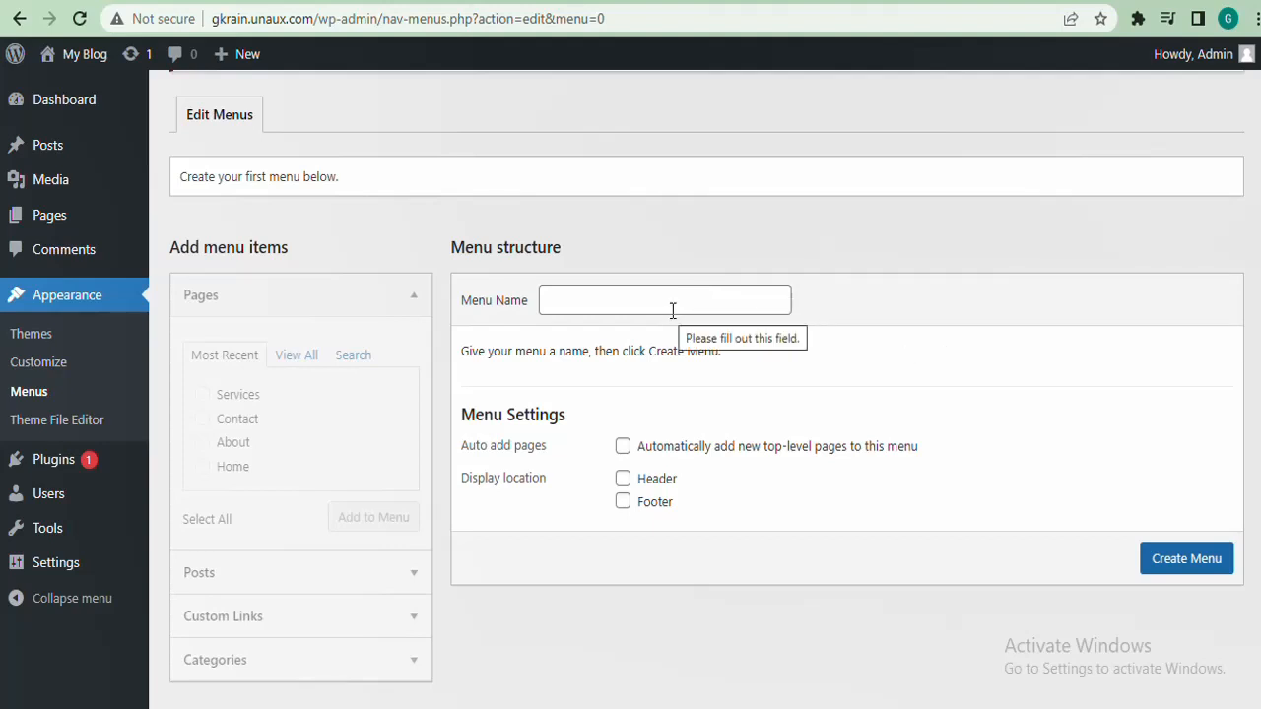
left_click(600, 293)
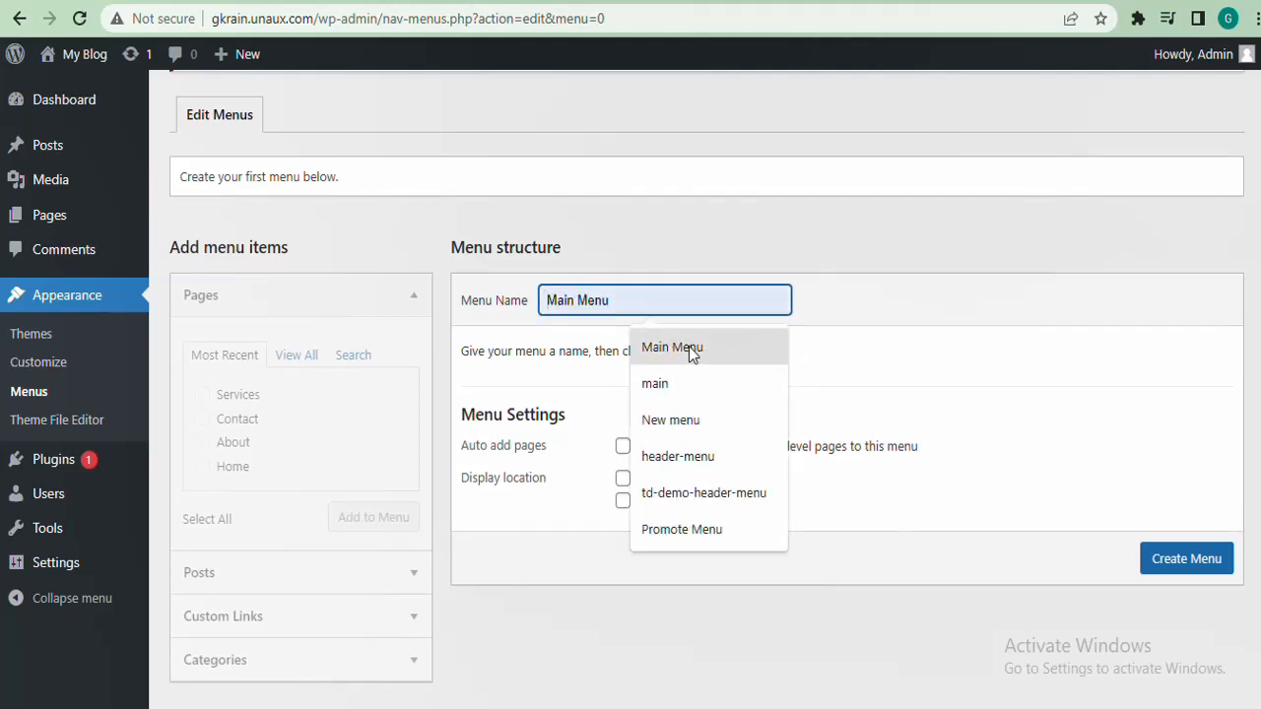
left_click(692, 350)
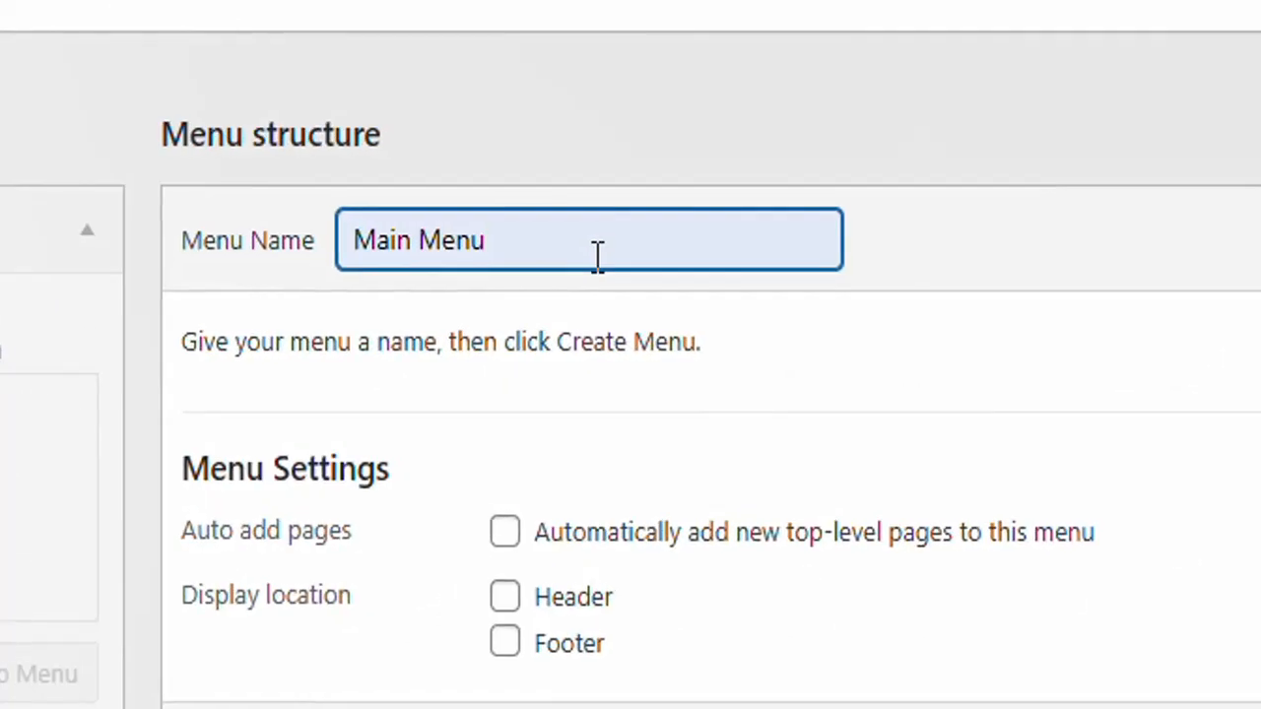
left_click(854, 292)
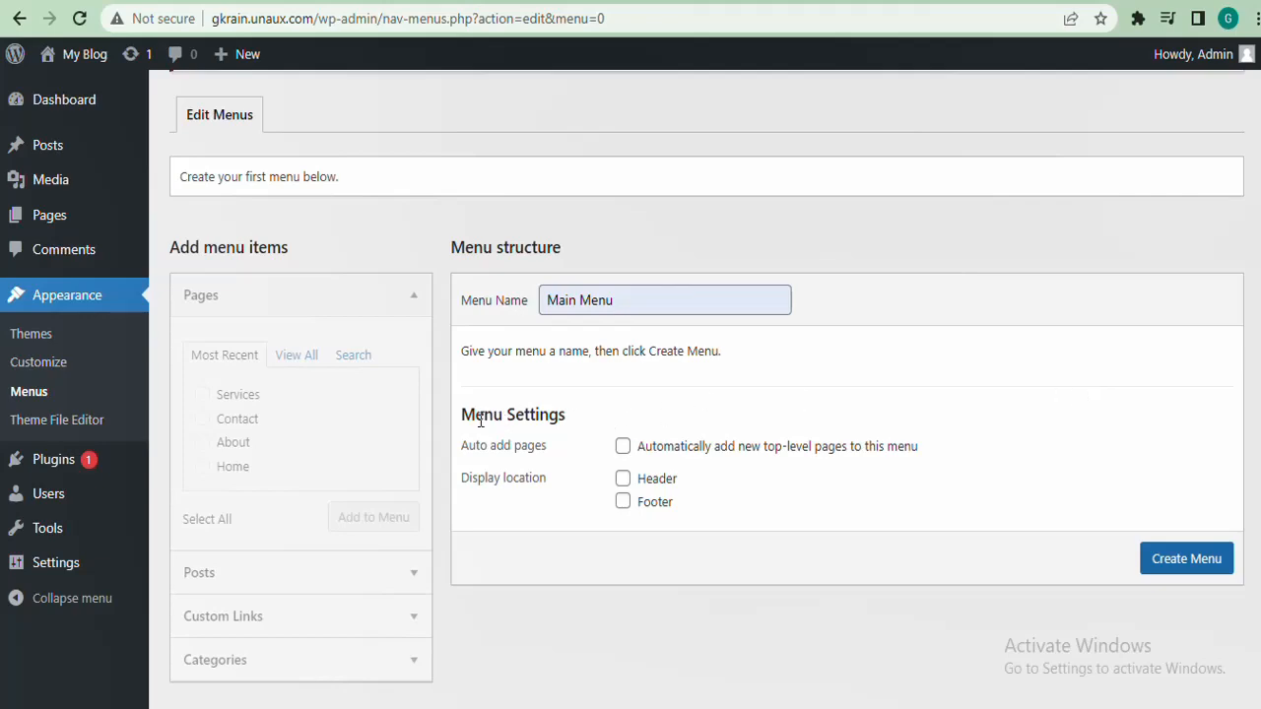
left_click_drag(480, 419, 567, 418)
left_click(602, 426)
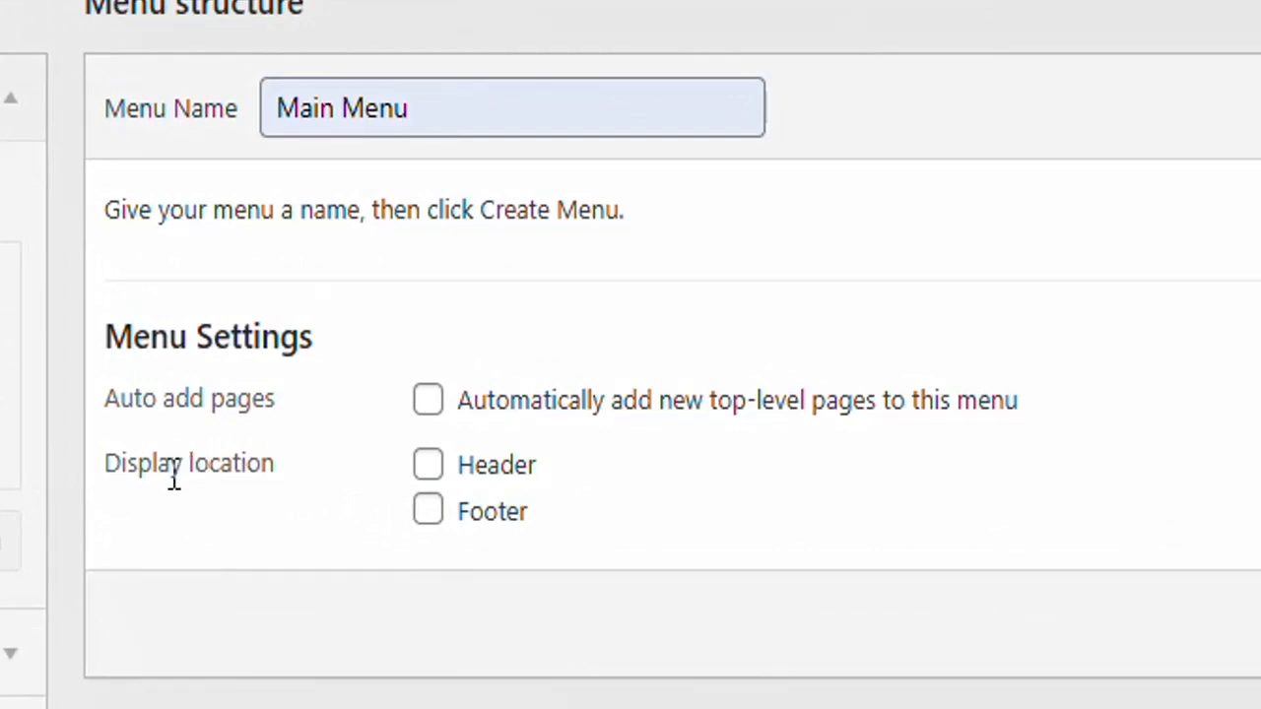
left_click_drag(120, 461, 264, 481)
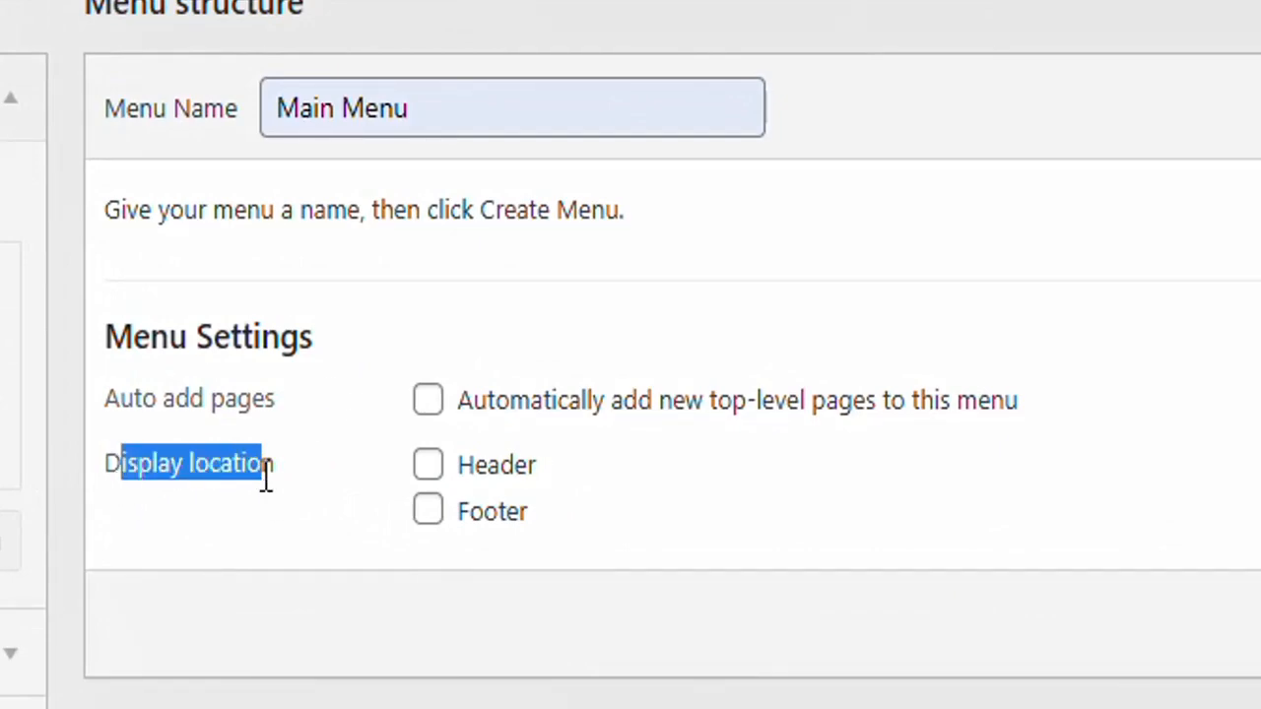
left_click(307, 483)
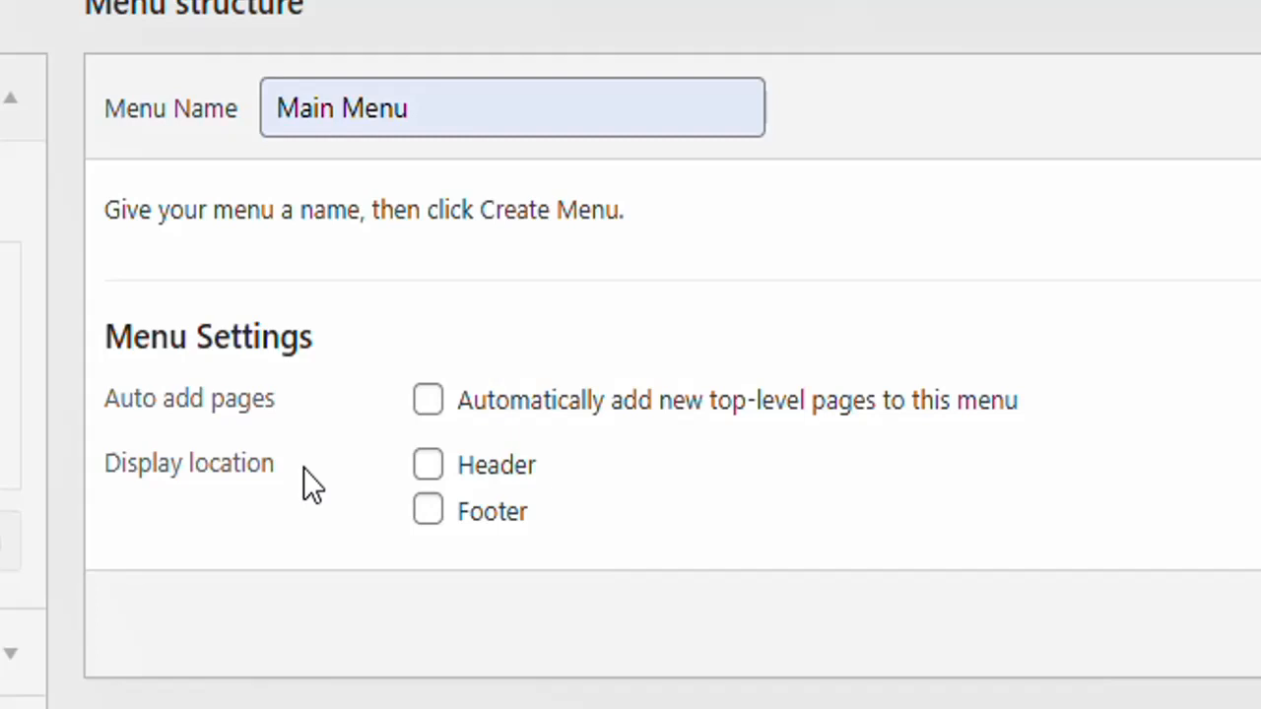
left_click(431, 479)
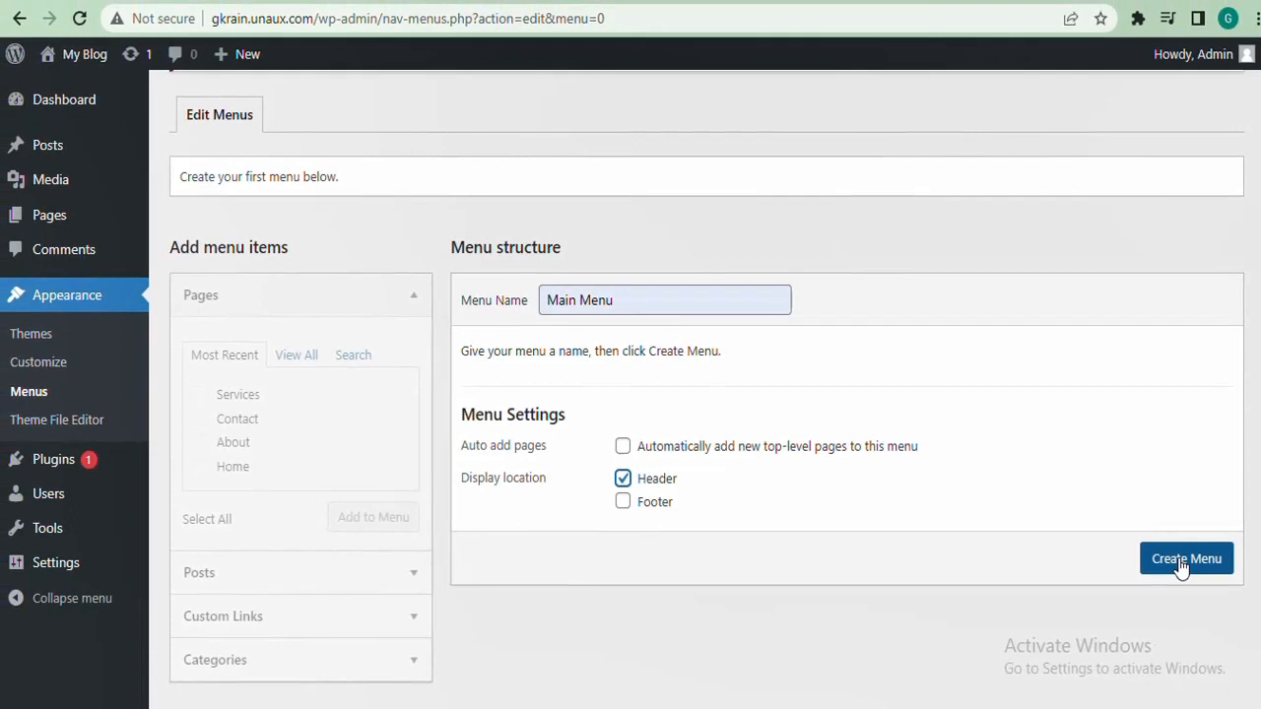
left_click(1181, 569)
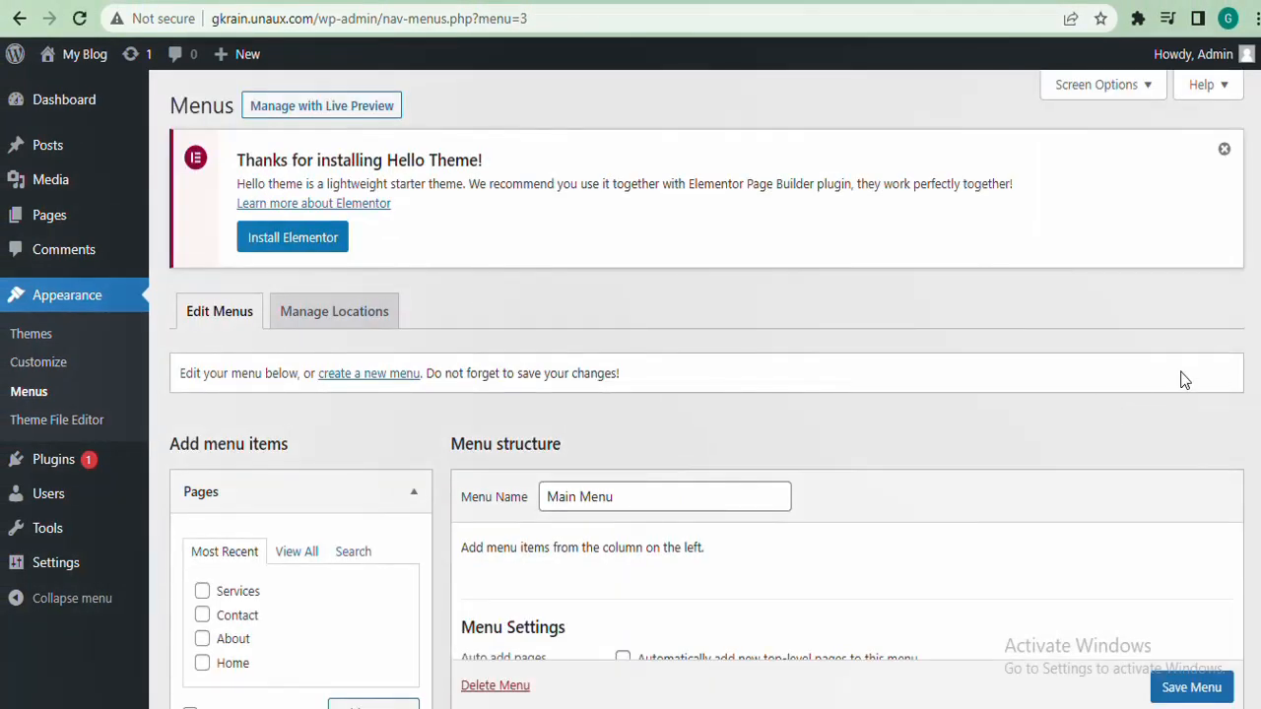
Add the About and Home pages from Most Recent to Main Menu and save it
scroll(836, 363, "down", 3)
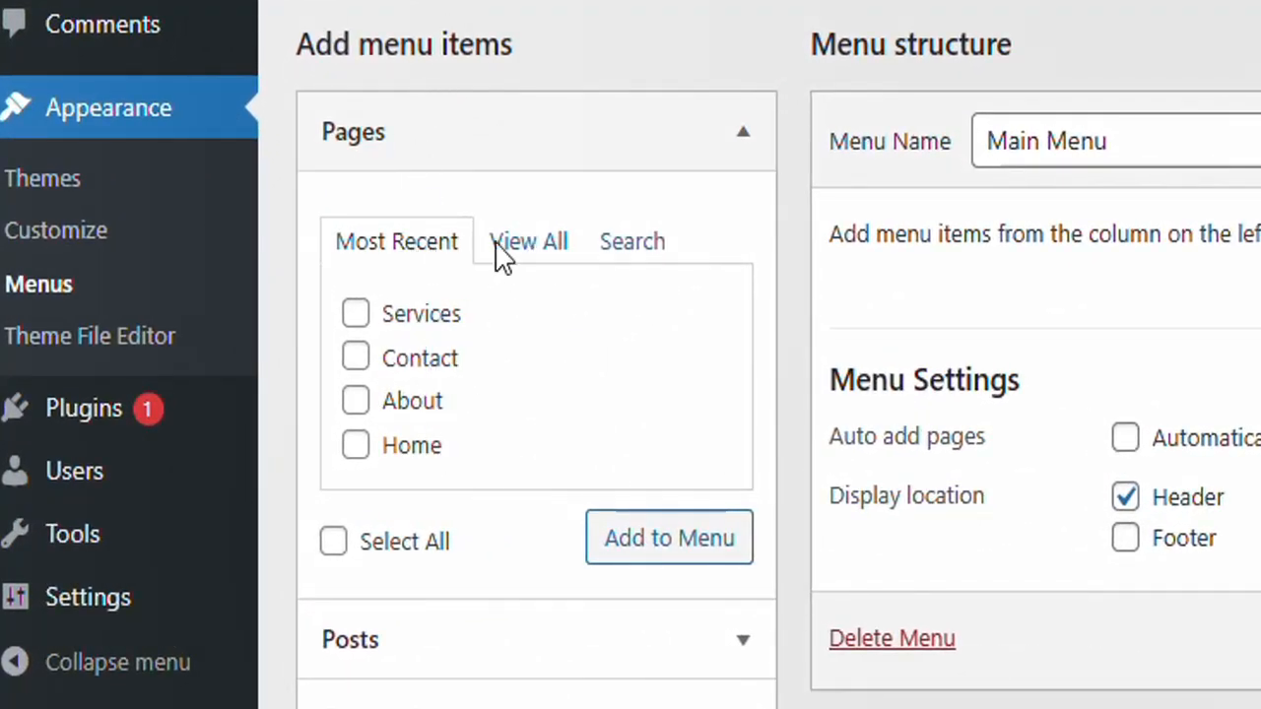
left_click(533, 262)
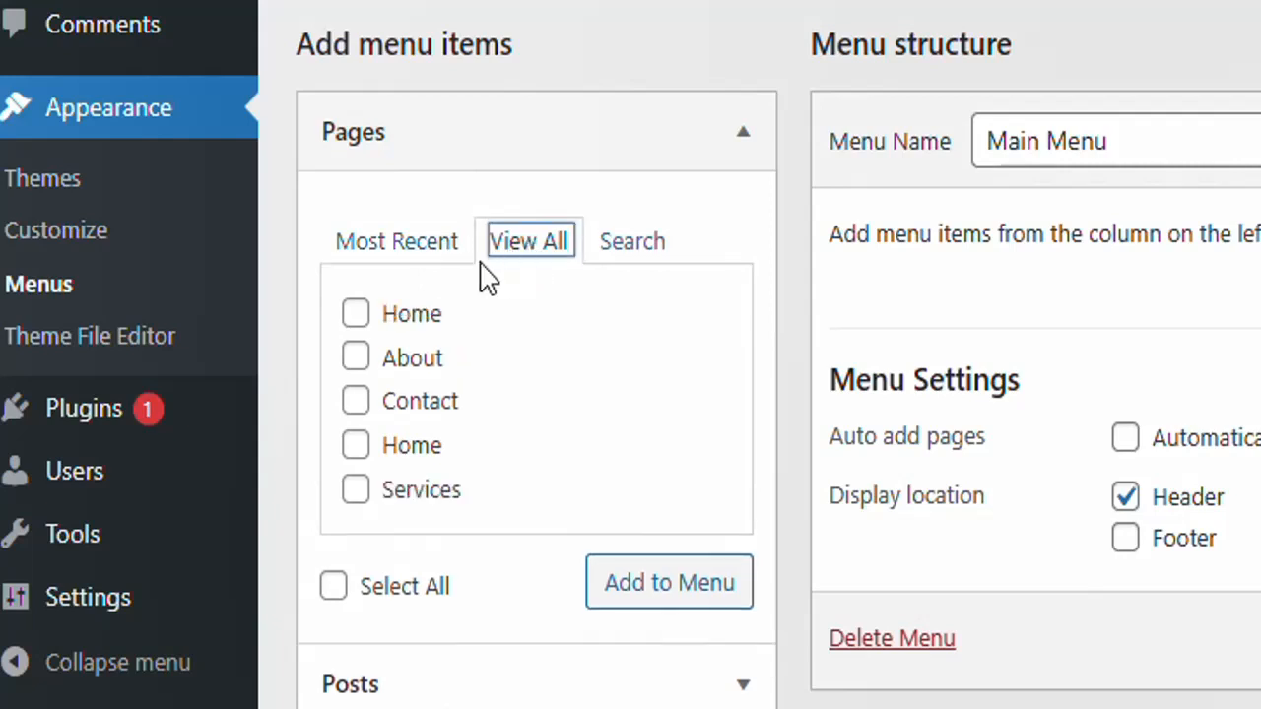
left_click(431, 248)
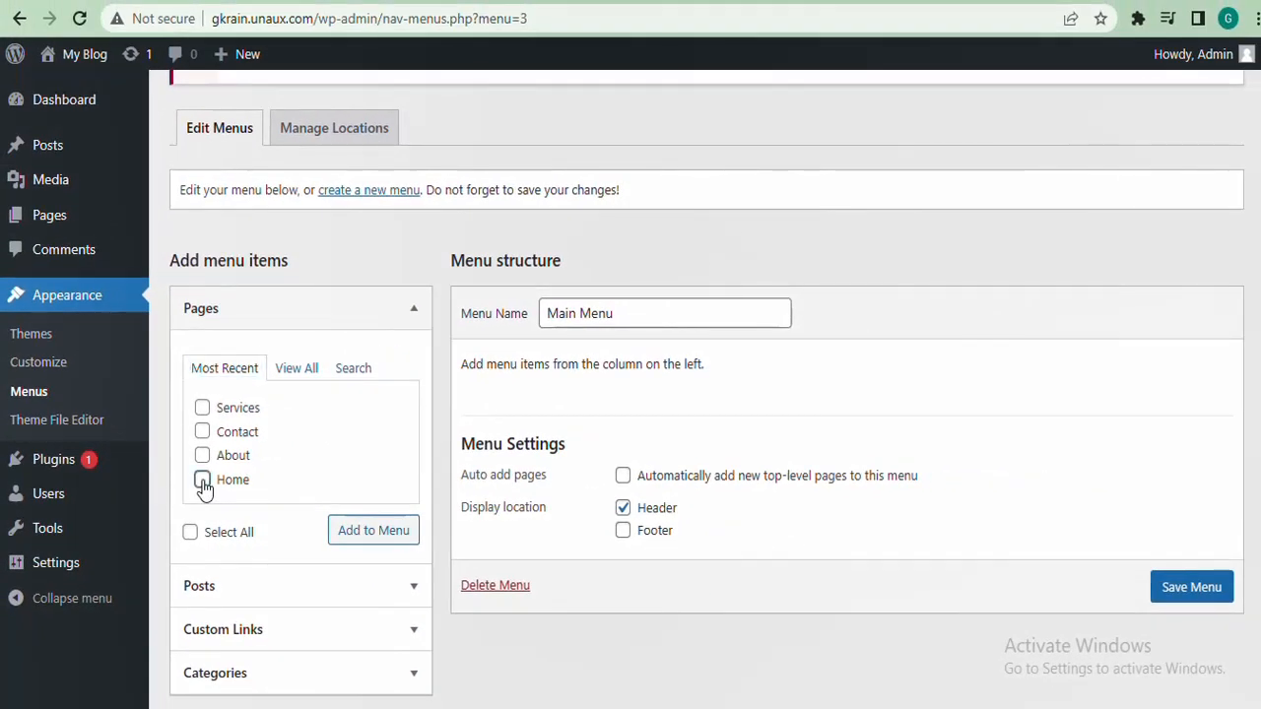
left_click(202, 456)
left_click(362, 537)
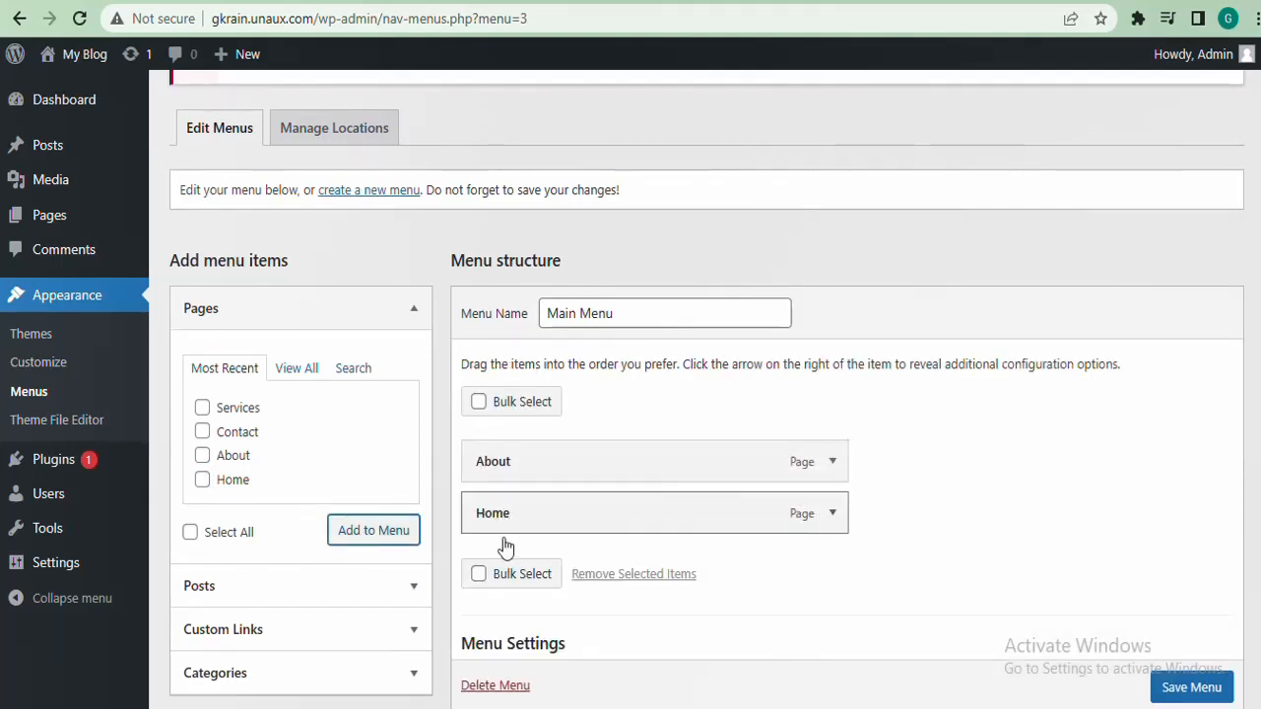
left_click(1180, 690)
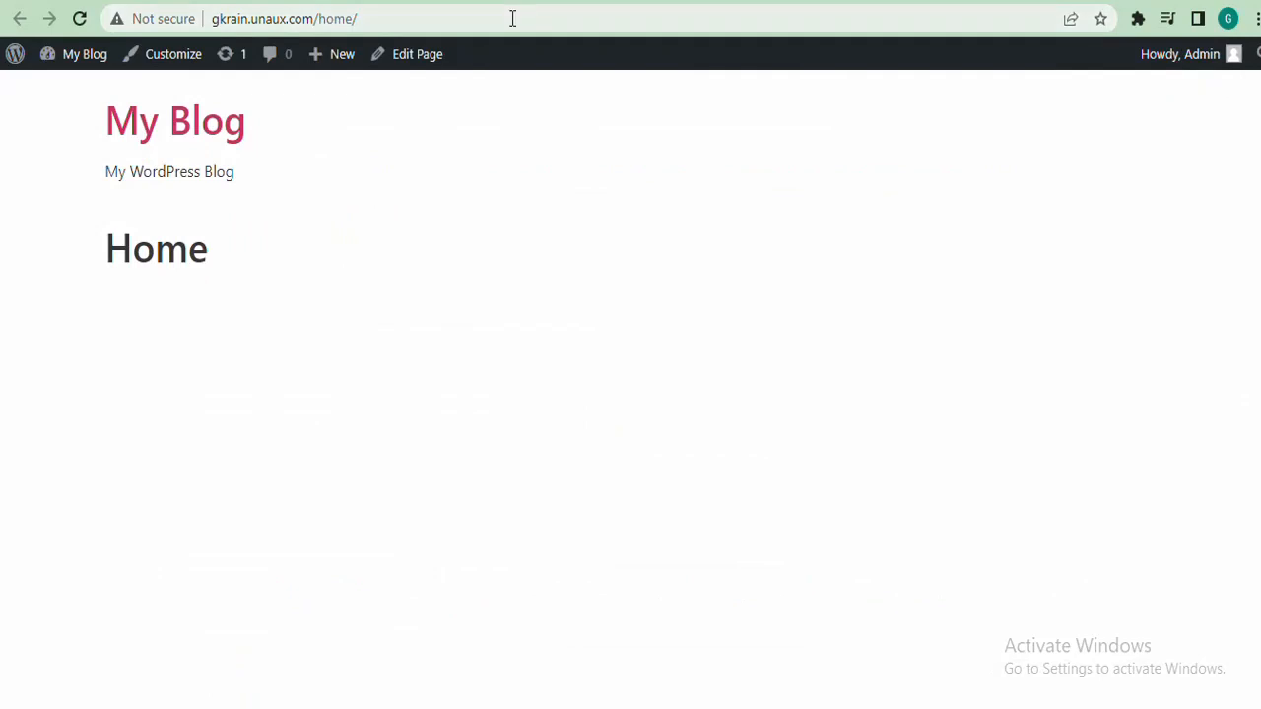
Reload the live Home page to check the About and Home header links, then return to the menu editor
left_click(512, 17)
key("Return")
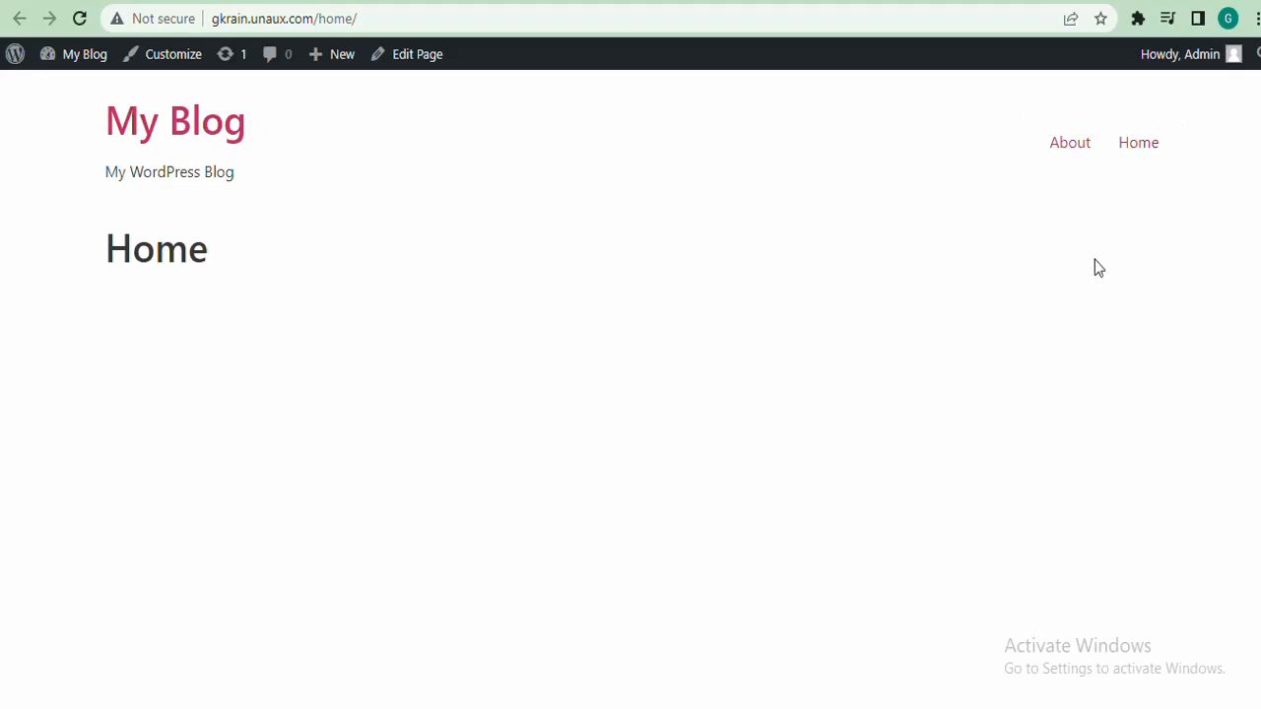
left_click(295, 1)
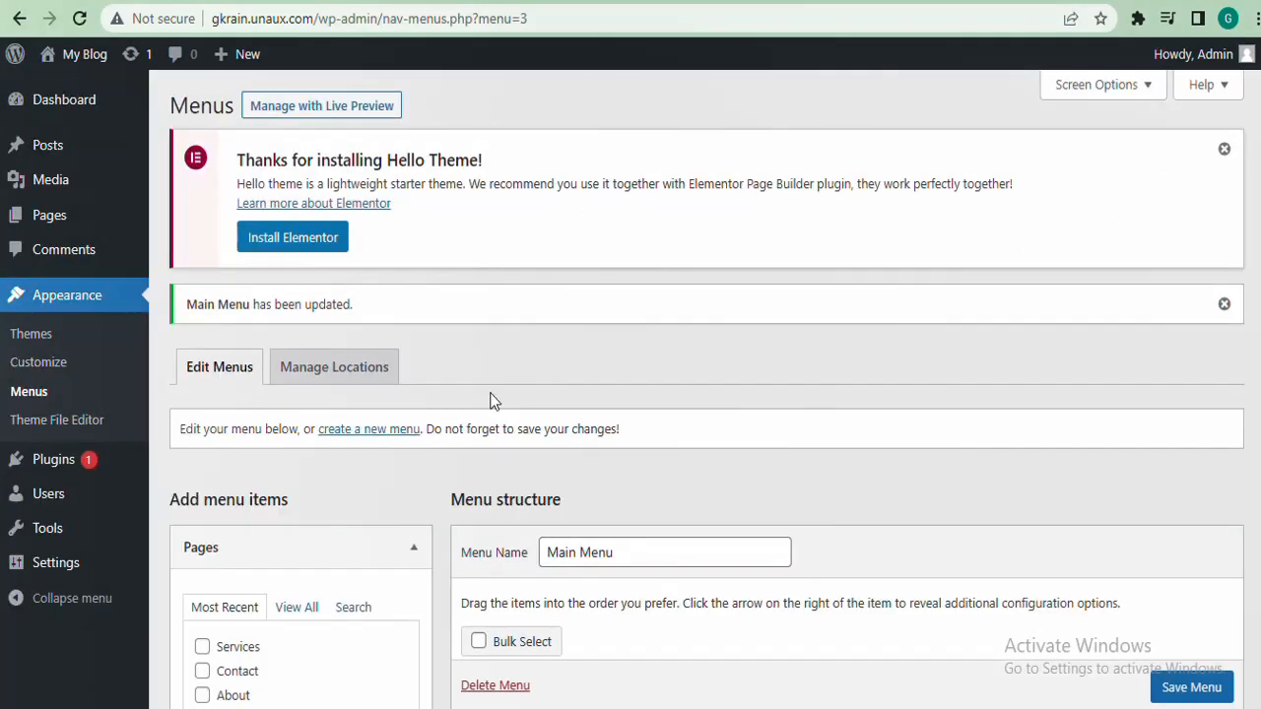
scroll(788, 414, "down", 3)
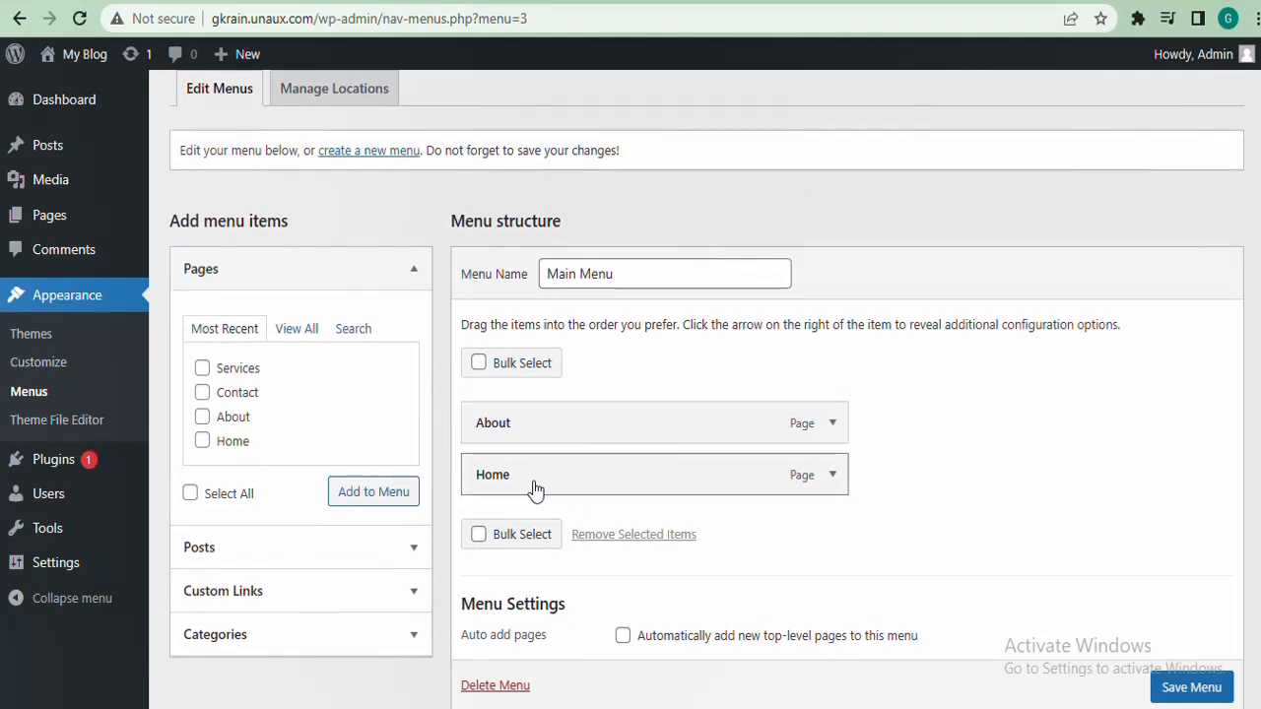
Add the Contact and Services pages to Main Menu and save it
left_click(202, 393)
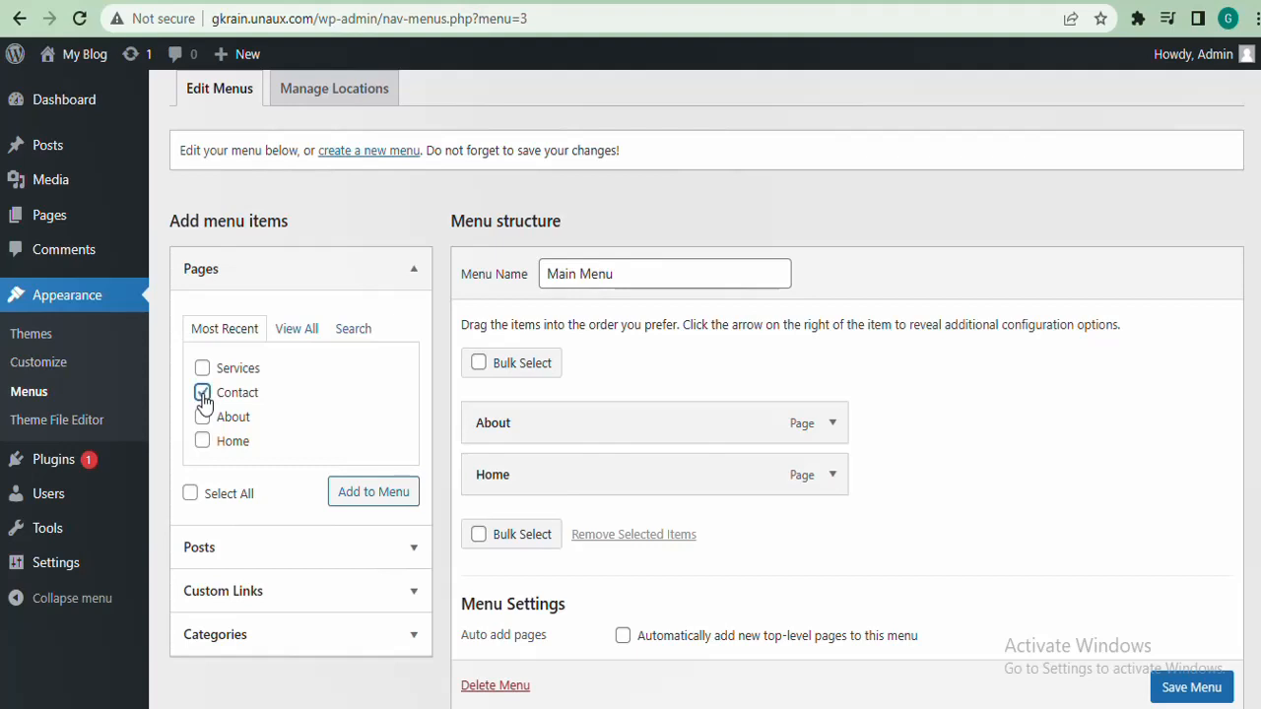
left_click(202, 368)
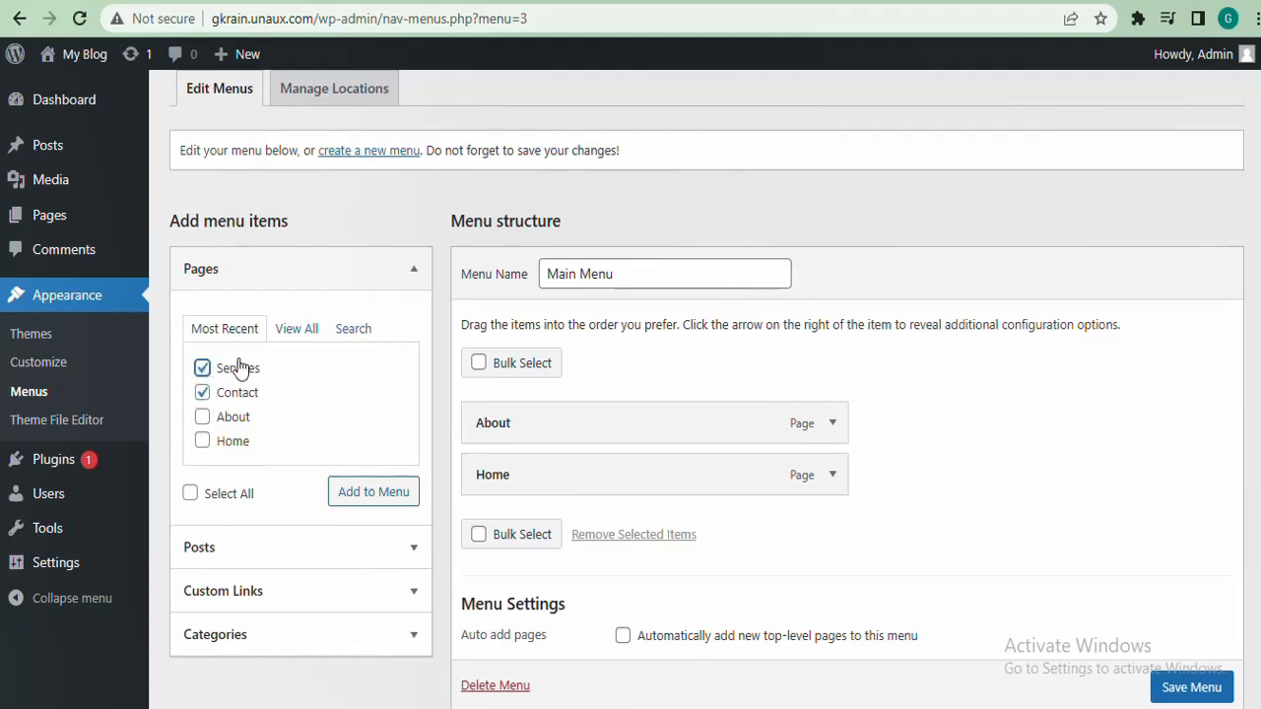
left_click(370, 499)
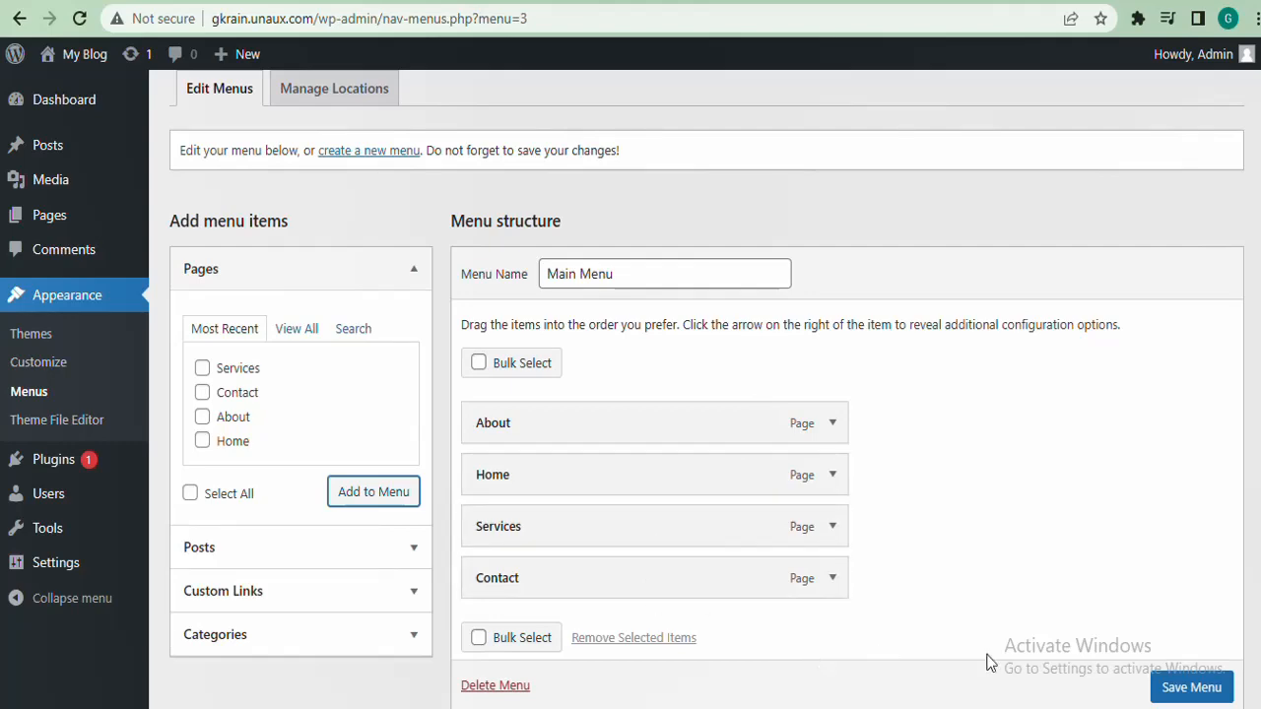
left_click(1187, 687)
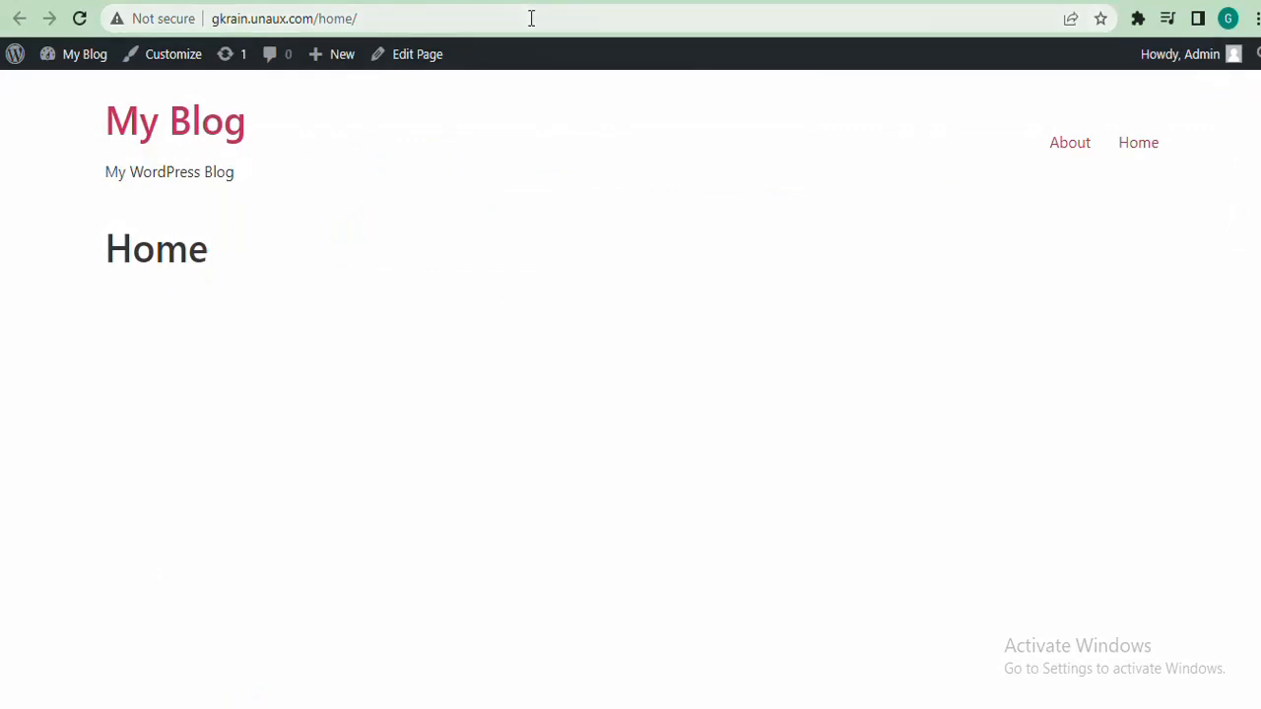
Reload the live Home page to confirm all four header links, then return to the menu editor
left_click(531, 18)
key("Return")
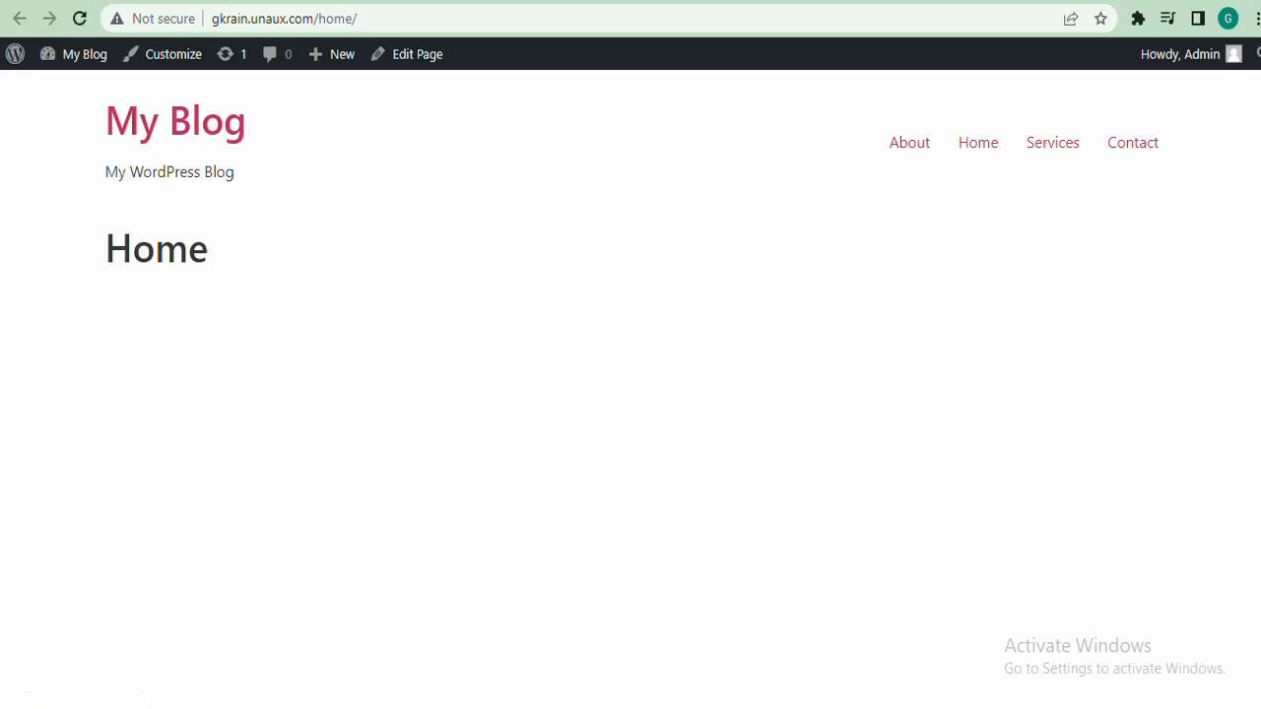
left_click(359, 1)
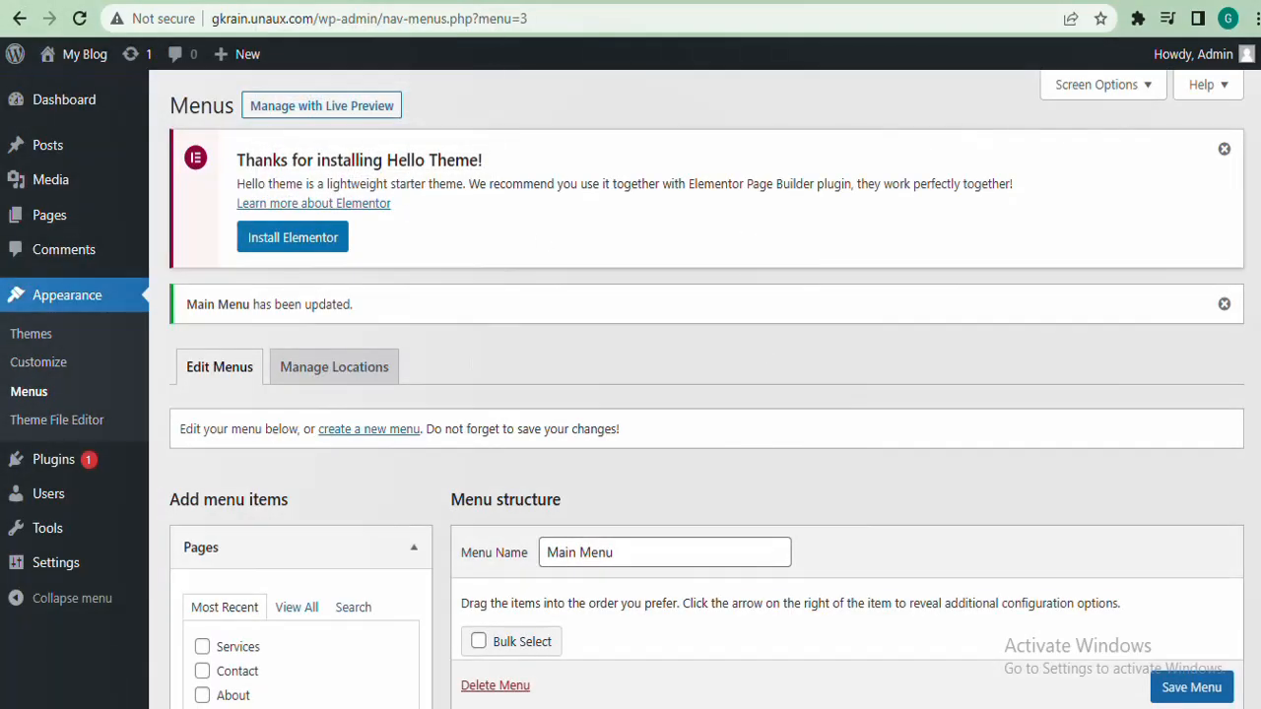
Reorder Main Menu to Home, About, Services, Contact, all top-level, save, and view the live site
scroll(707, 390, "down", 4)
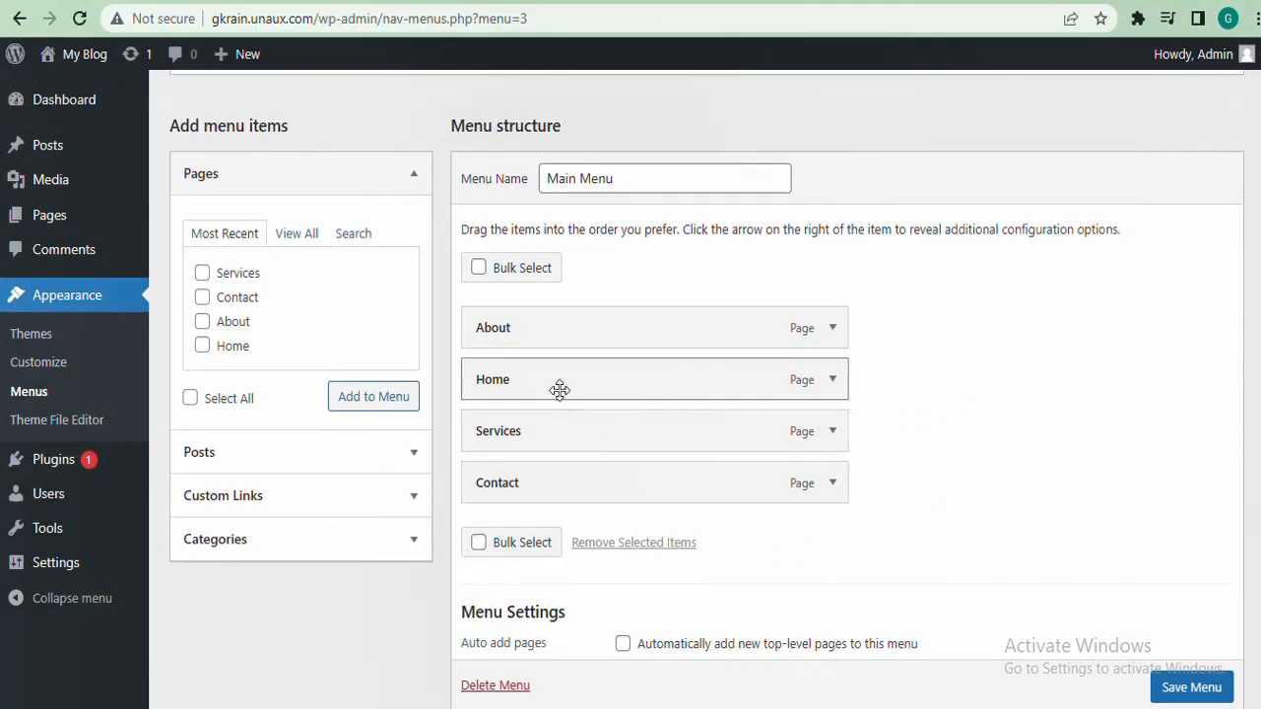
left_click_drag(625, 385, 623, 335)
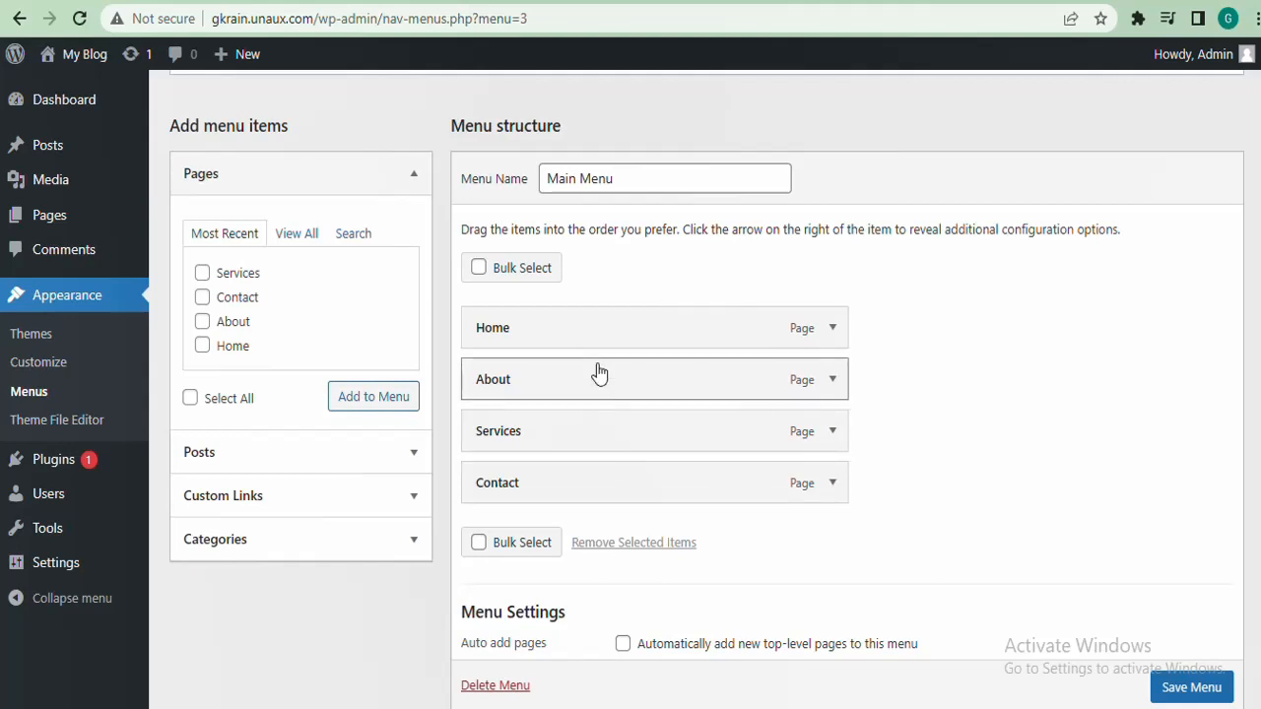
left_click_drag(609, 488, 616, 420)
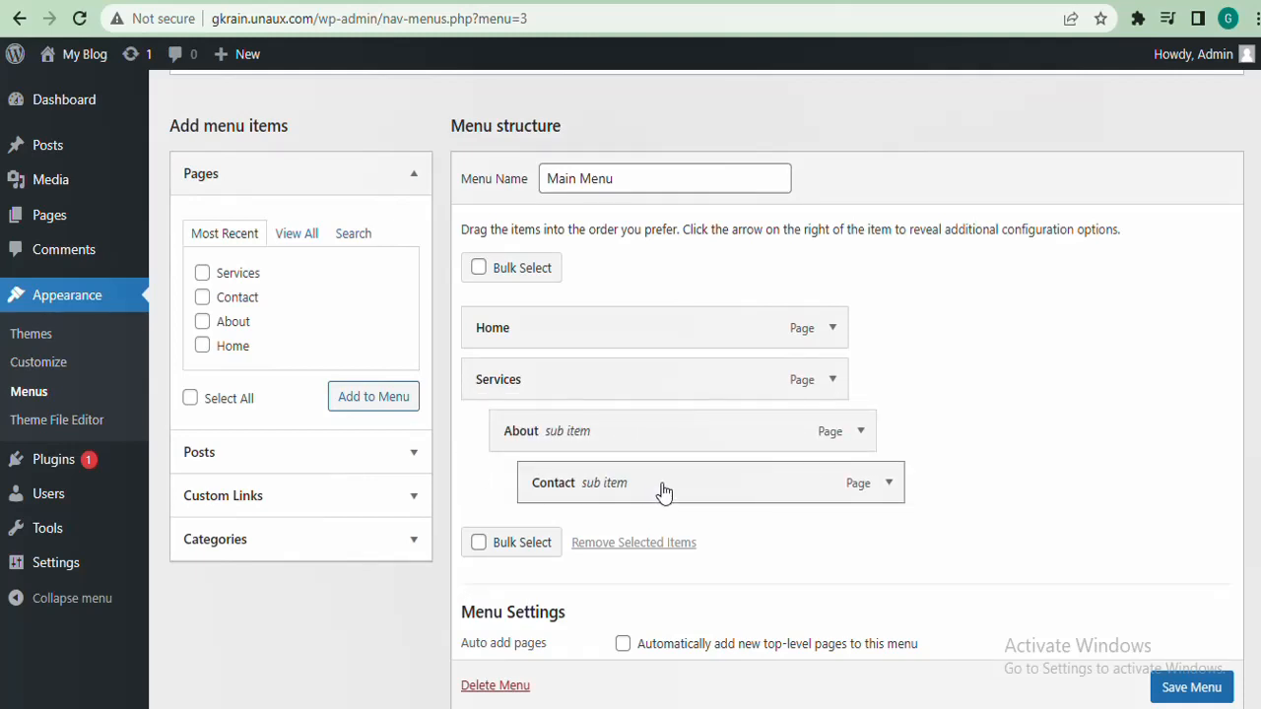
left_click_drag(664, 493, 597, 492)
left_click_drag(640, 439, 611, 383)
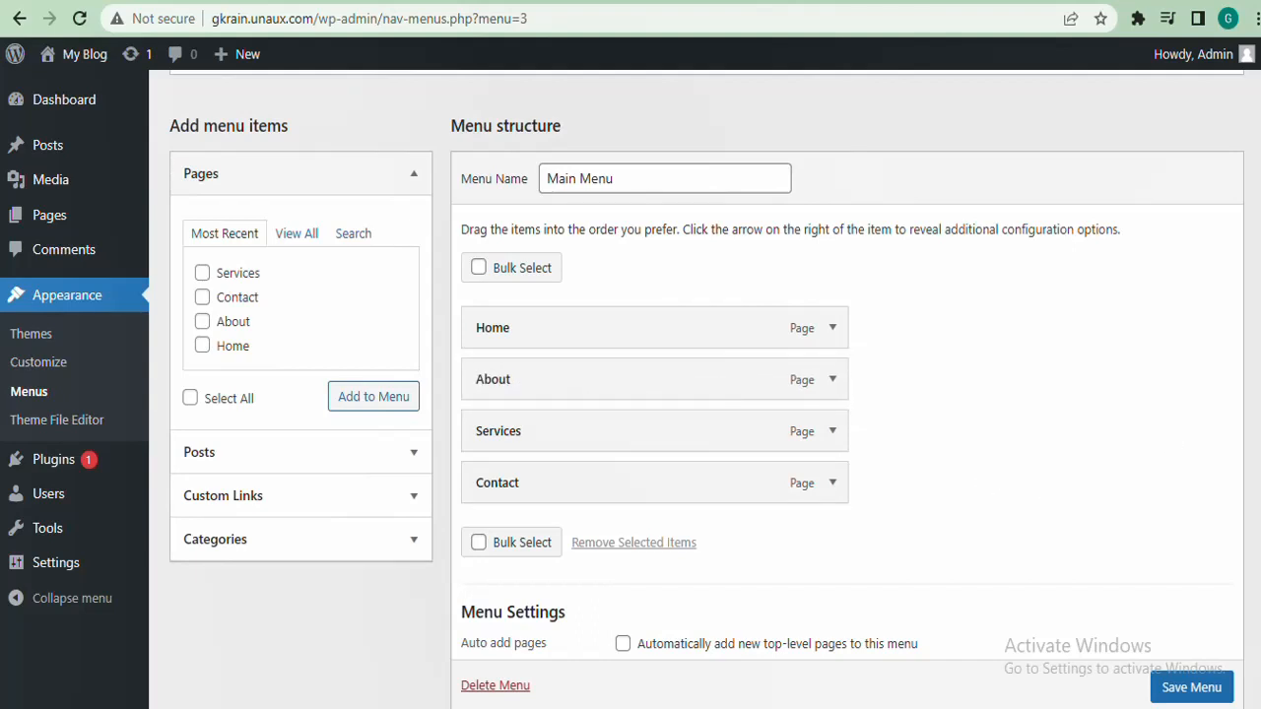
scroll(1198, 540, "down", 2)
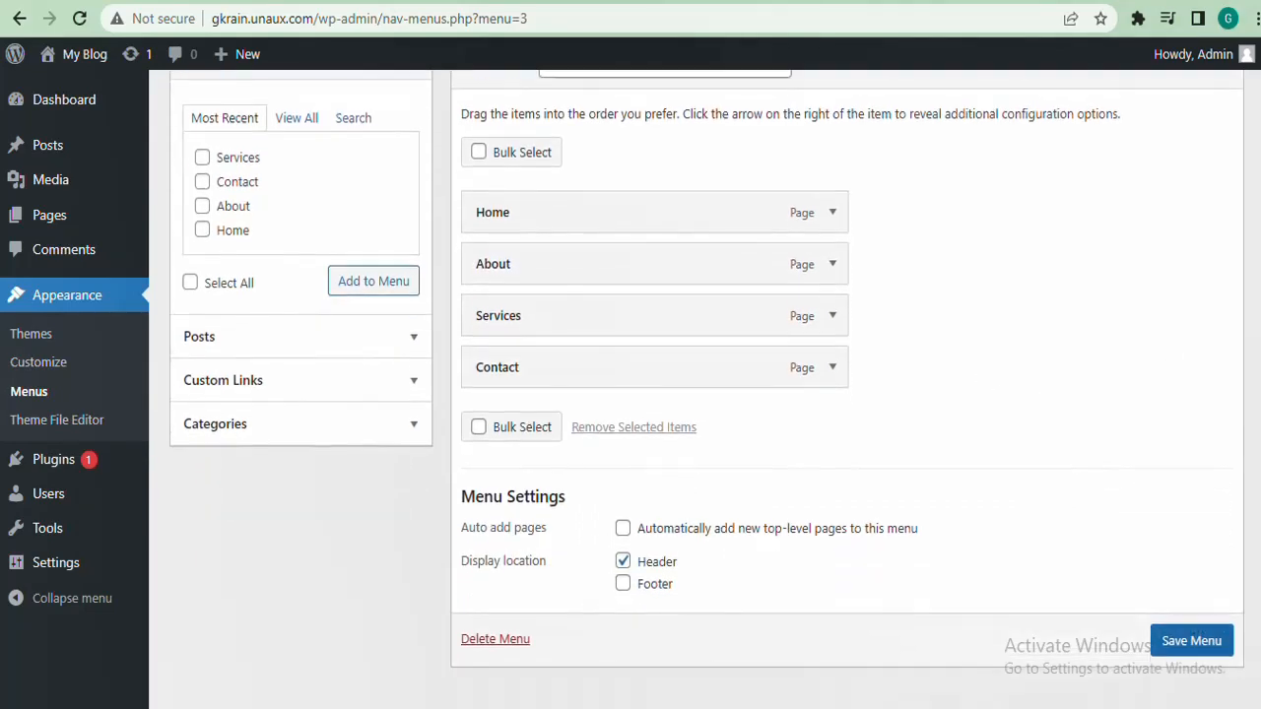
left_click(1179, 643)
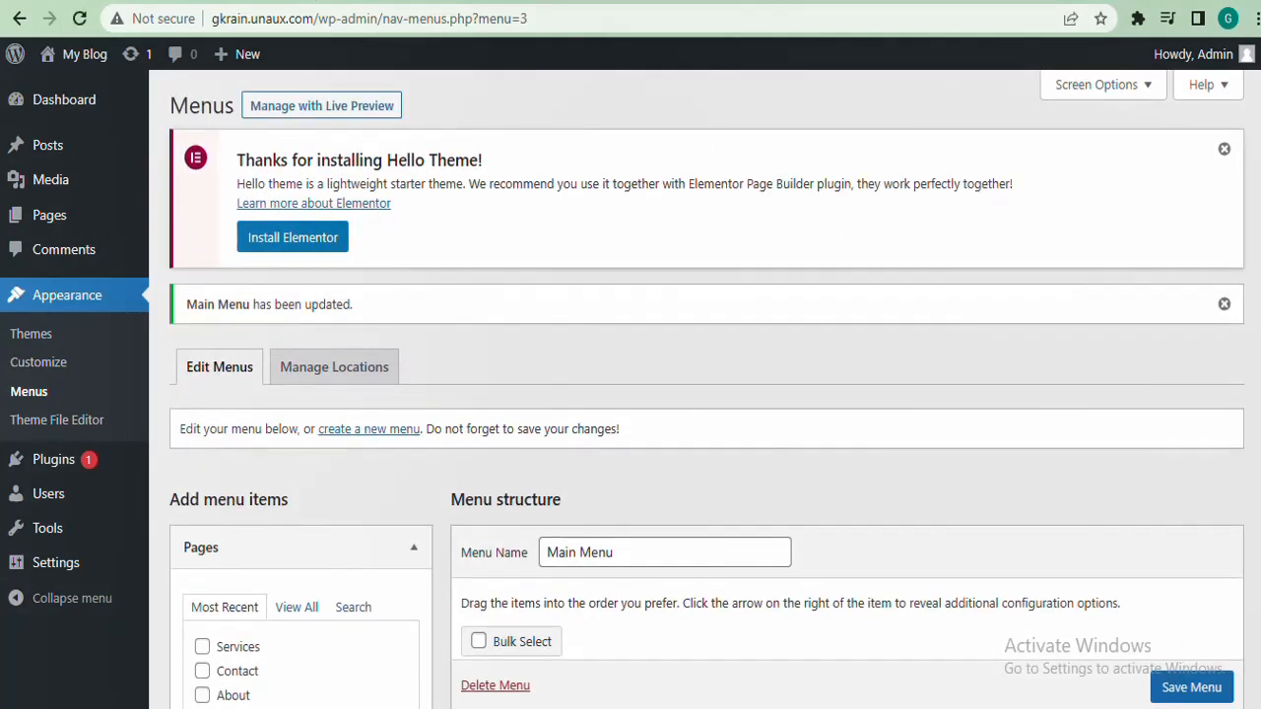
key("ctrl+Tab")
left_click(514, 26)
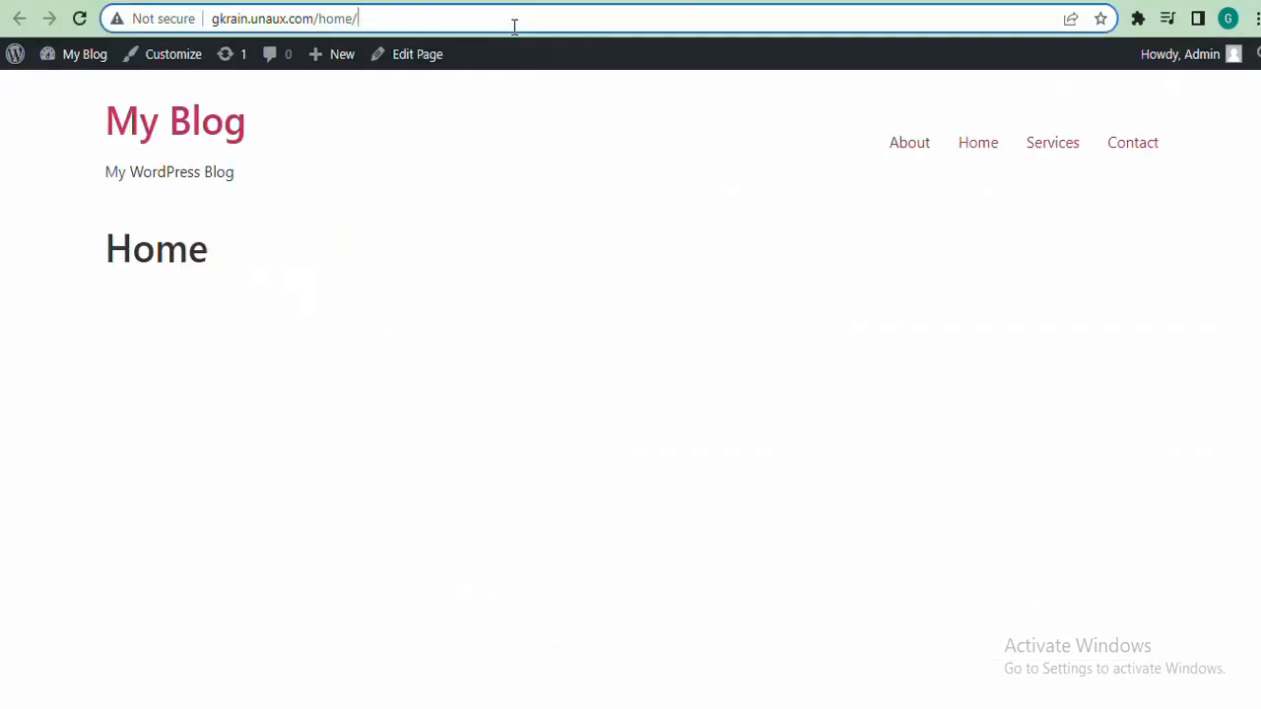
Reload the Home page, then follow the About header link and check its web address
key("Return")
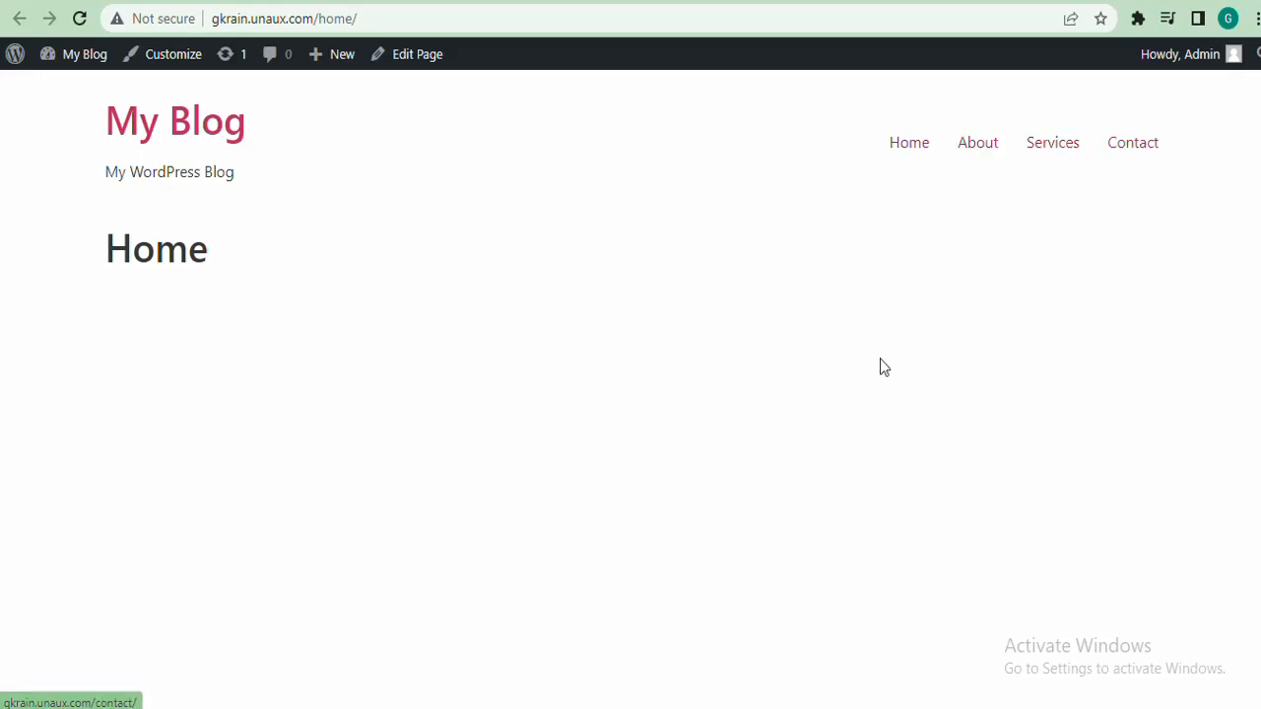
left_click(987, 153)
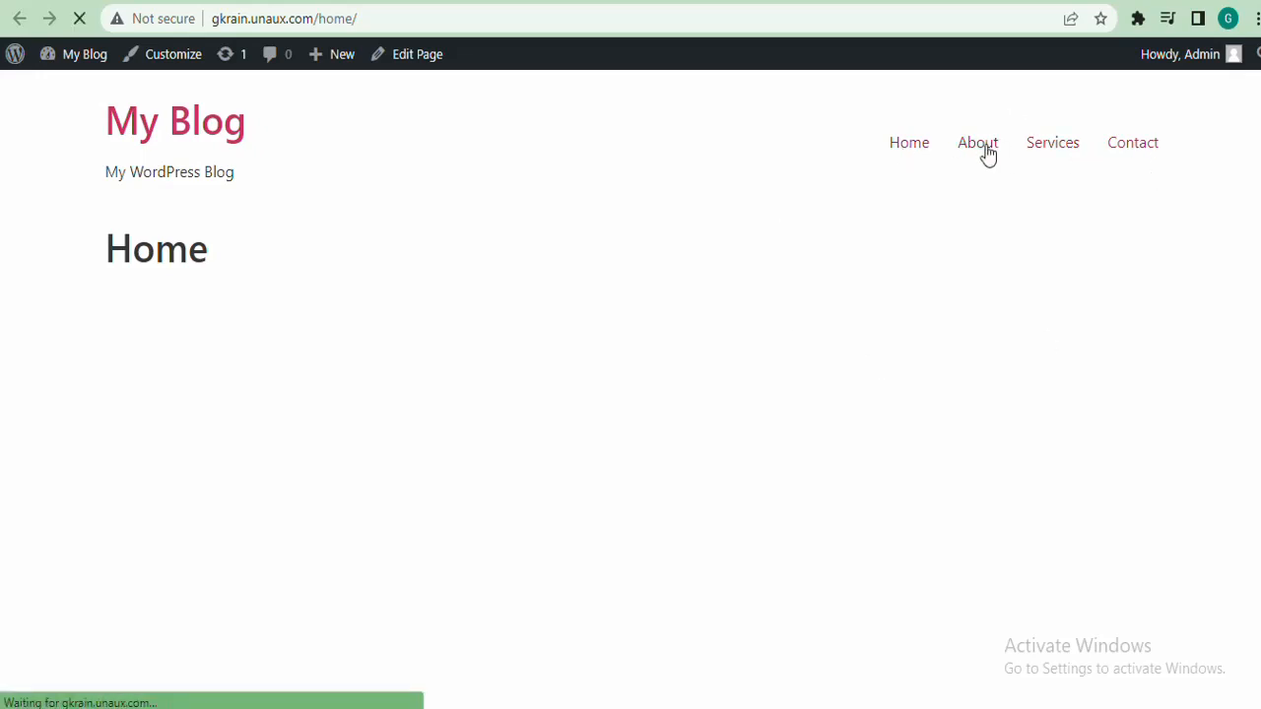
left_click(362, 19)
left_click(363, 18)
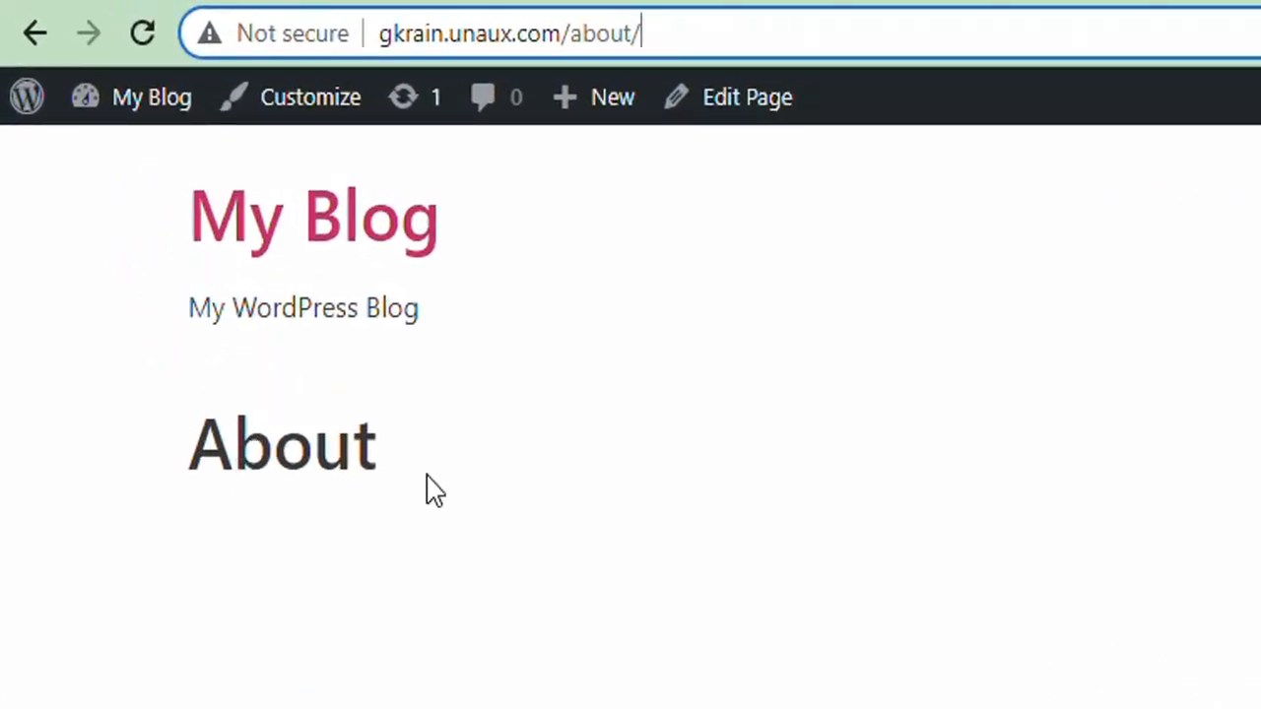
Follow the Services and Contact header links, confirming the Contact page's web address
left_click(1059, 152)
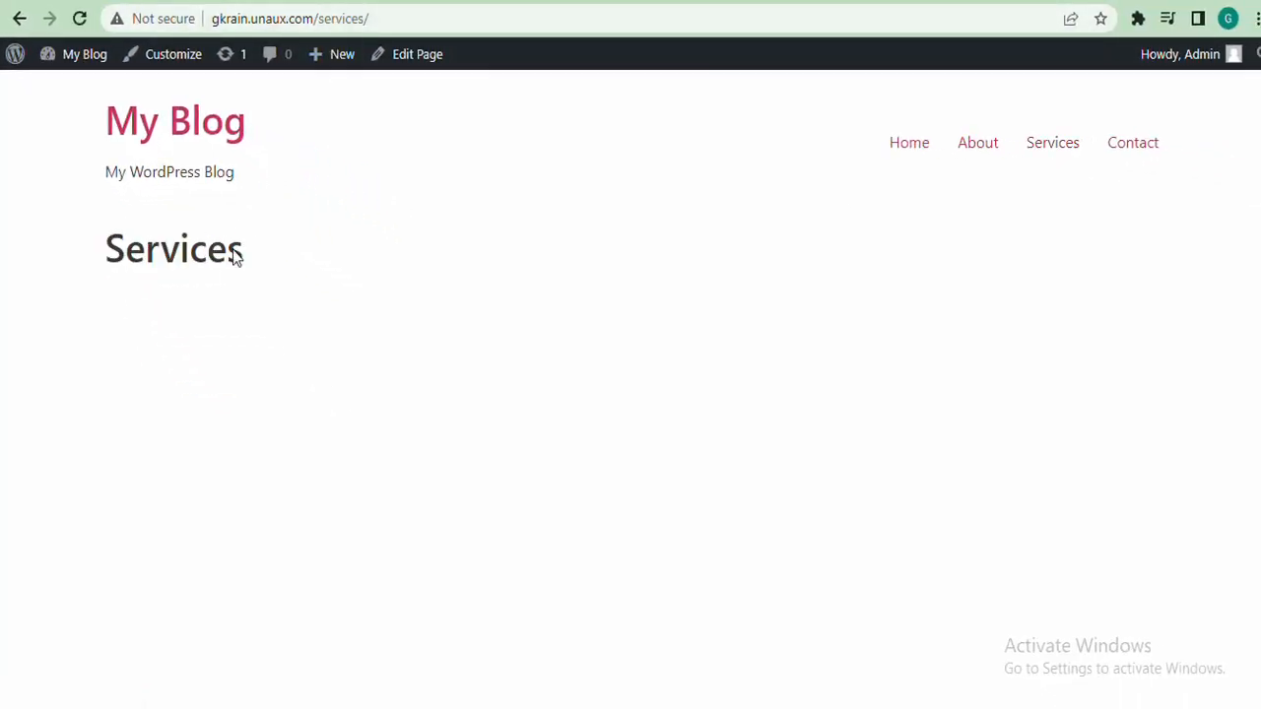
left_click(1138, 159)
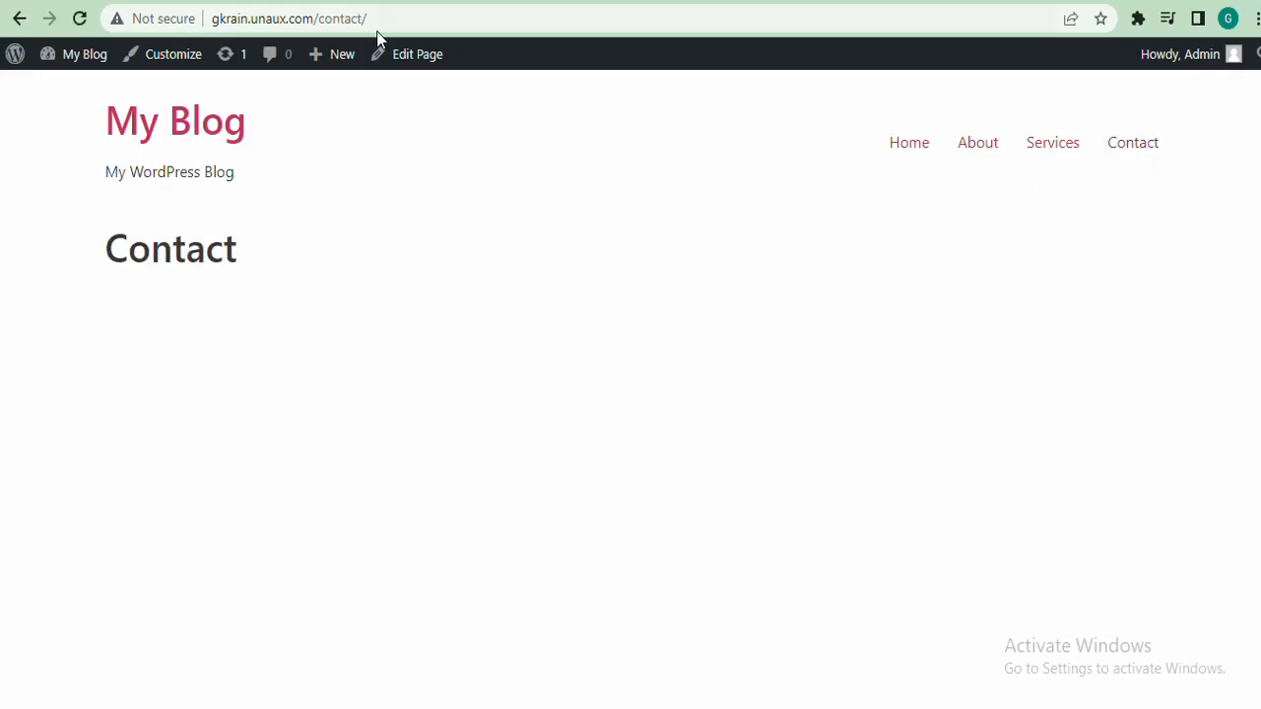
left_click(346, 17)
left_click(240, 273)
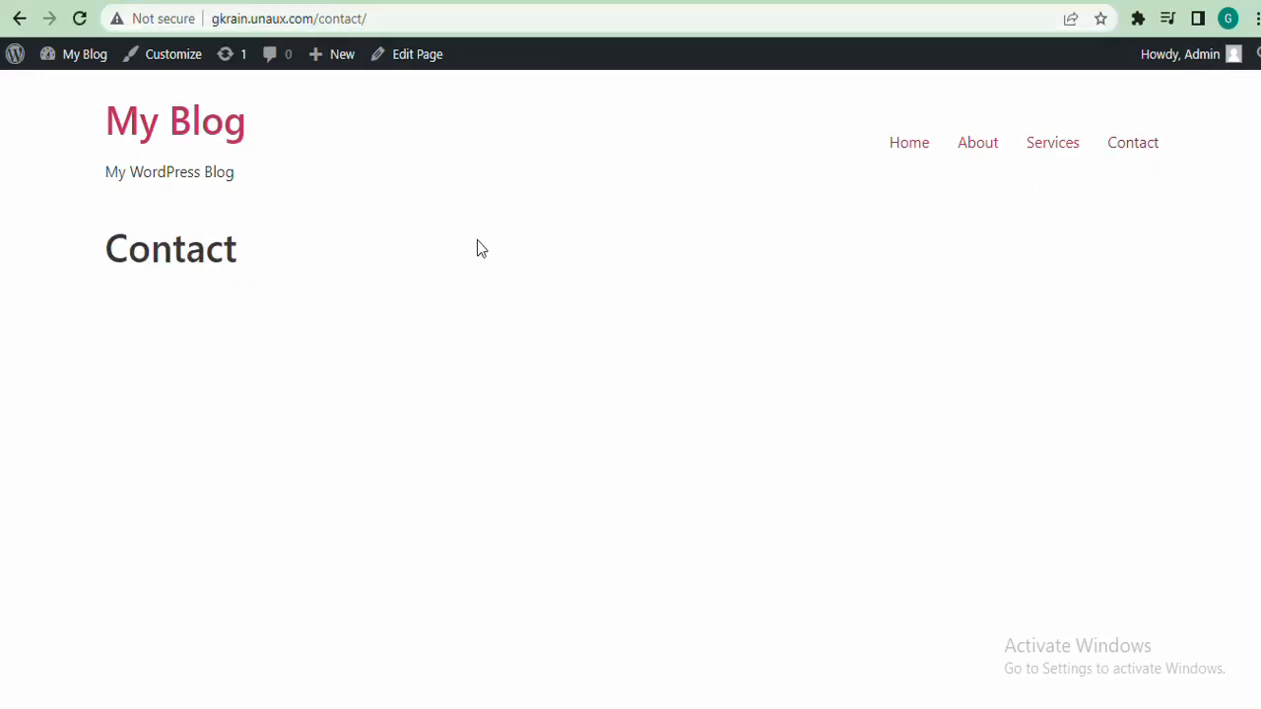